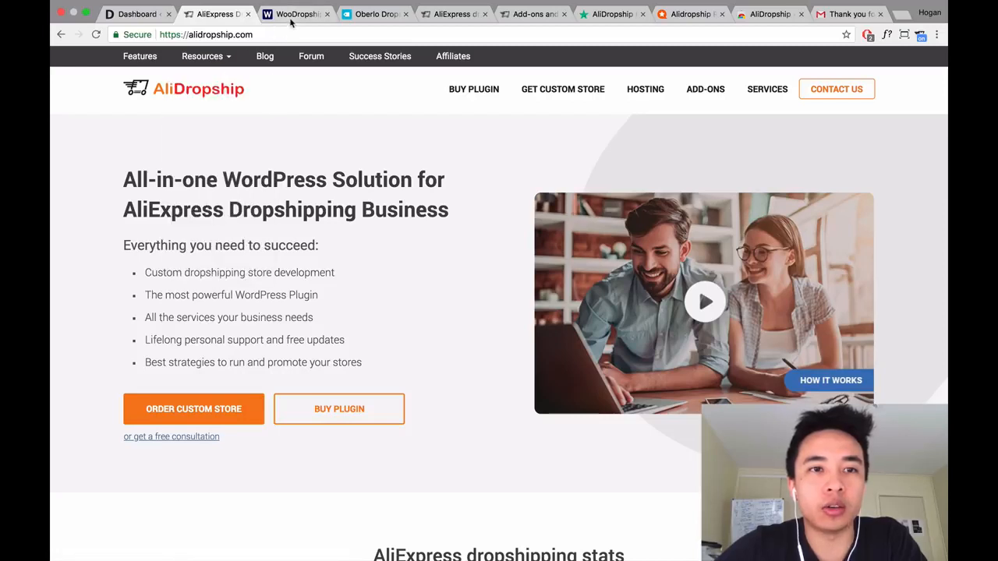
Look through the AliDropship home page, from the custom store and plugin offers to the example stores and community reviews.
{"action": "key", "text": "ctrl+Tab"}
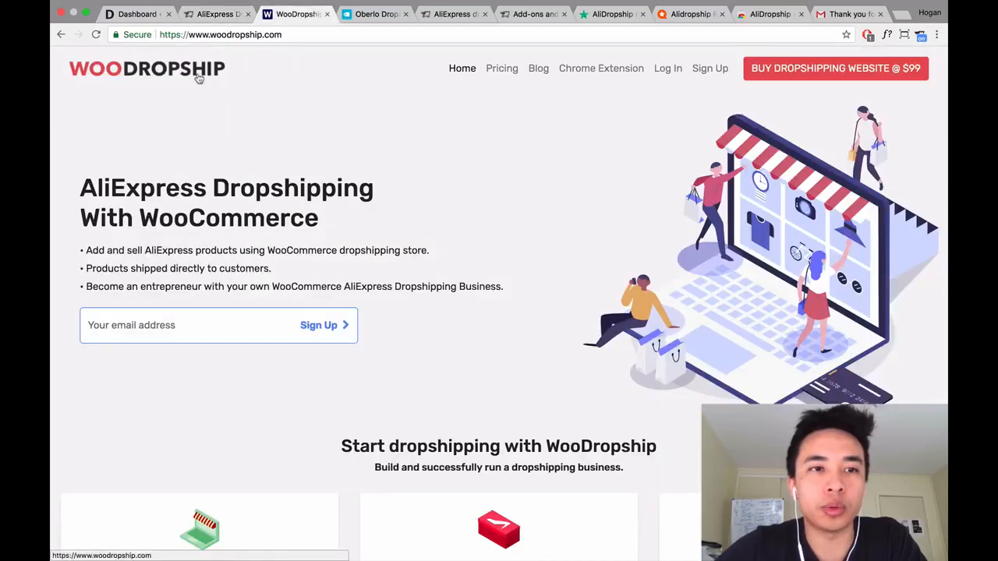
{"action": "left_click", "coordinate": [219, 15]}
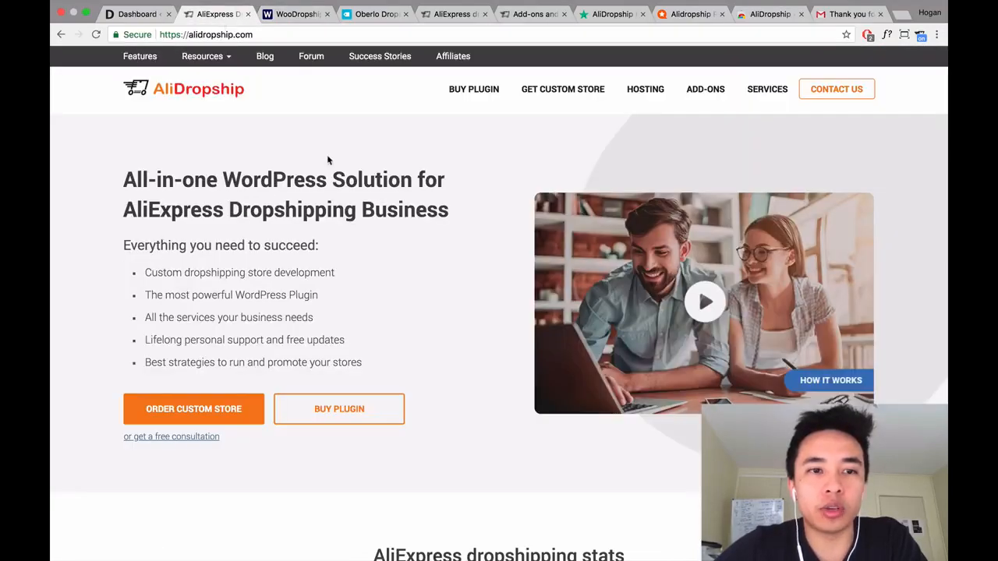
{"action": "scroll", "coordinate": [327, 154], "scroll_direction": "down", "scroll_amount": 15}
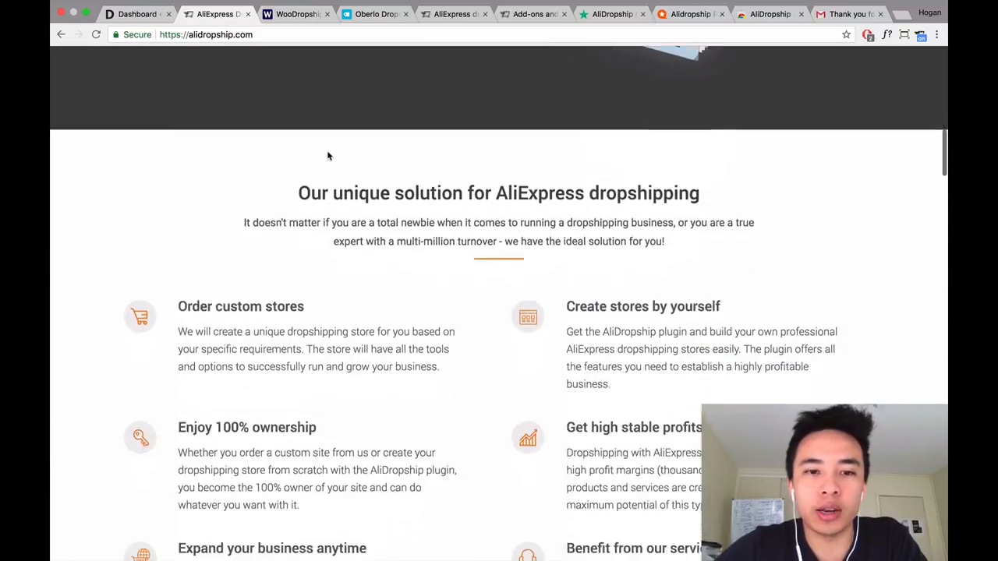
{"action": "scroll", "coordinate": [328, 156], "scroll_direction": "down", "scroll_amount": 7}
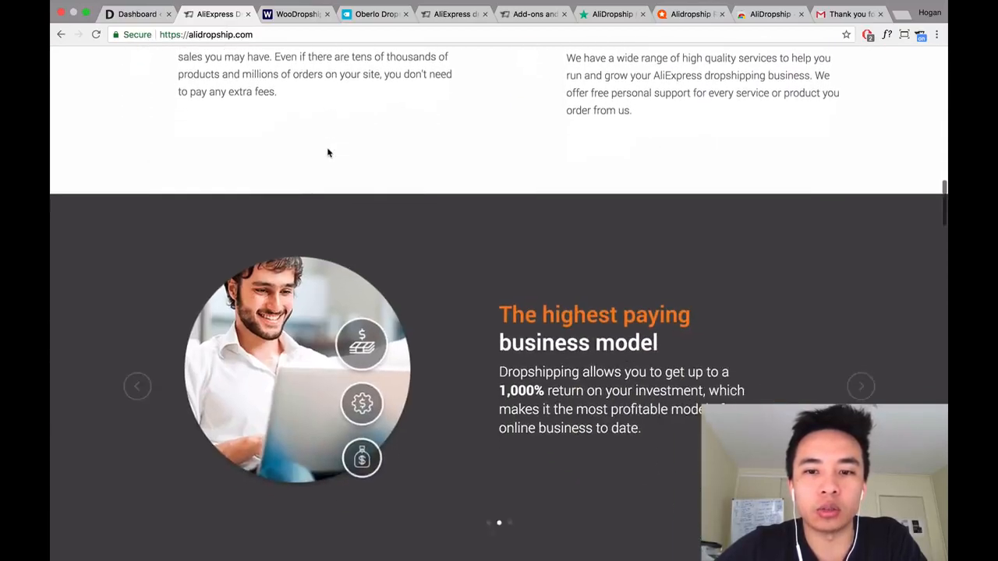
{"action": "scroll", "coordinate": [327, 153], "scroll_direction": "down", "scroll_amount": 10}
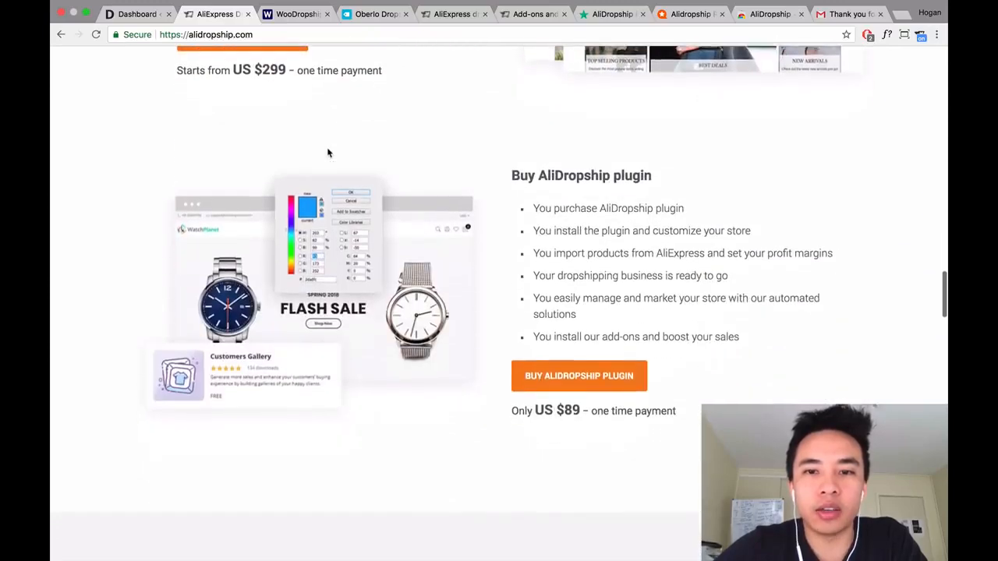
{"action": "scroll", "coordinate": [327, 153], "scroll_direction": "down", "scroll_amount": 10}
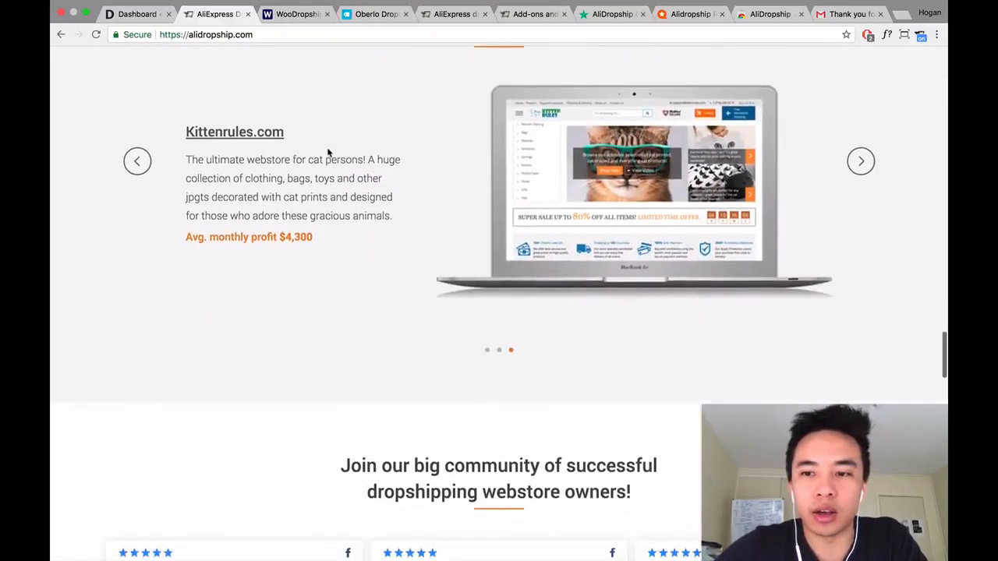
{"action": "scroll", "coordinate": [327, 152], "scroll_direction": "down", "scroll_amount": 5}
{"action": "scroll", "coordinate": [330, 151], "scroll_direction": "up", "scroll_amount": 20}
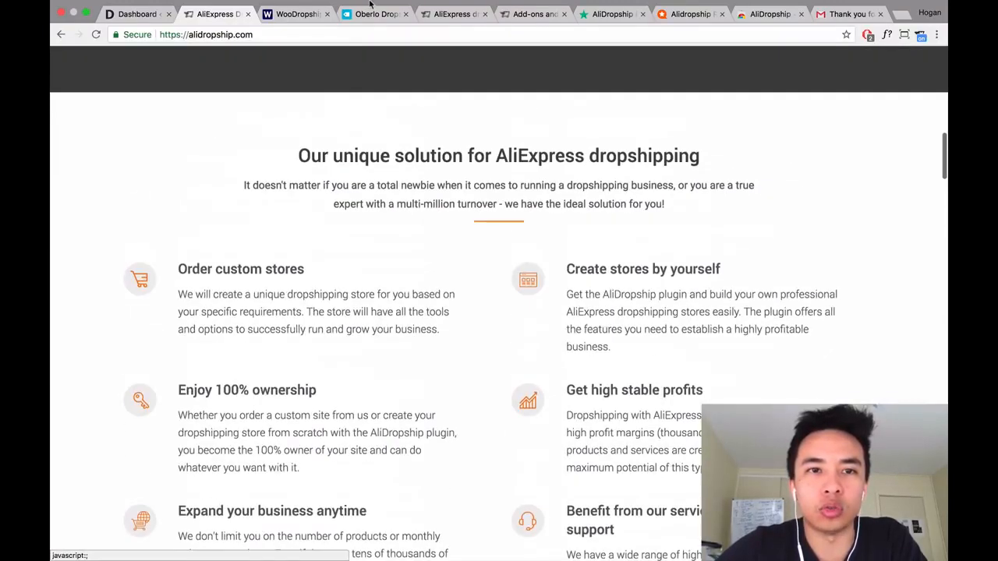
Review the Oberlo features page, covering product finding, verified suppliers and one-click order shipping.
{"action": "left_click", "coordinate": [371, 6]}
{"action": "scroll", "coordinate": [428, 280], "scroll_direction": "down", "scroll_amount": 5}
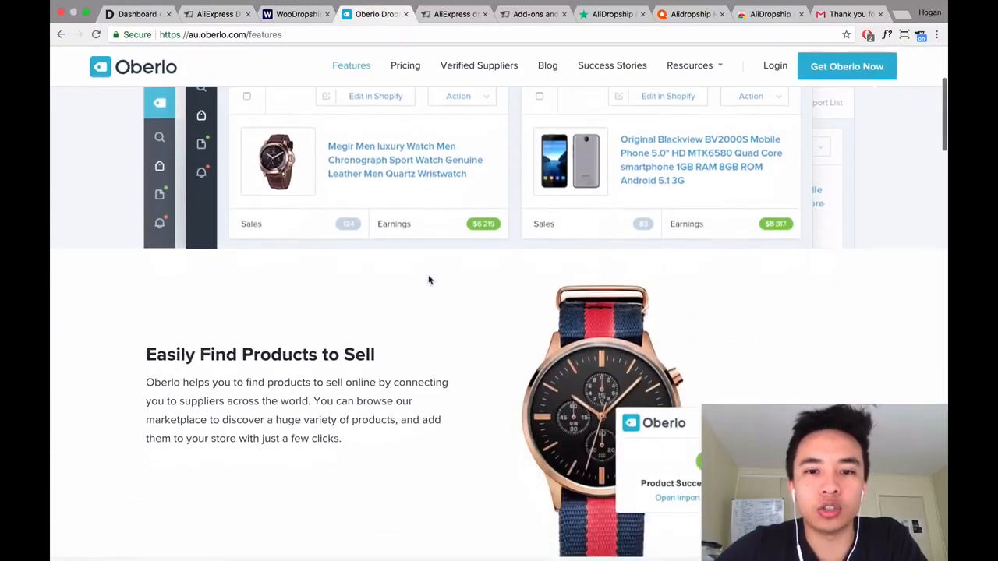
{"action": "scroll", "coordinate": [428, 280], "scroll_direction": "down", "scroll_amount": 10}
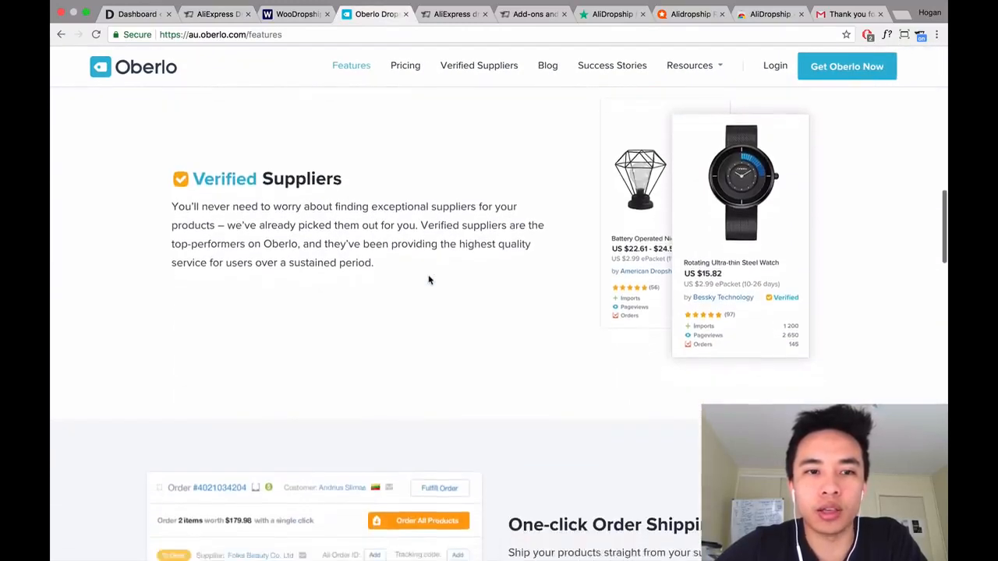
{"action": "scroll", "coordinate": [429, 280], "scroll_direction": "down", "scroll_amount": 8}
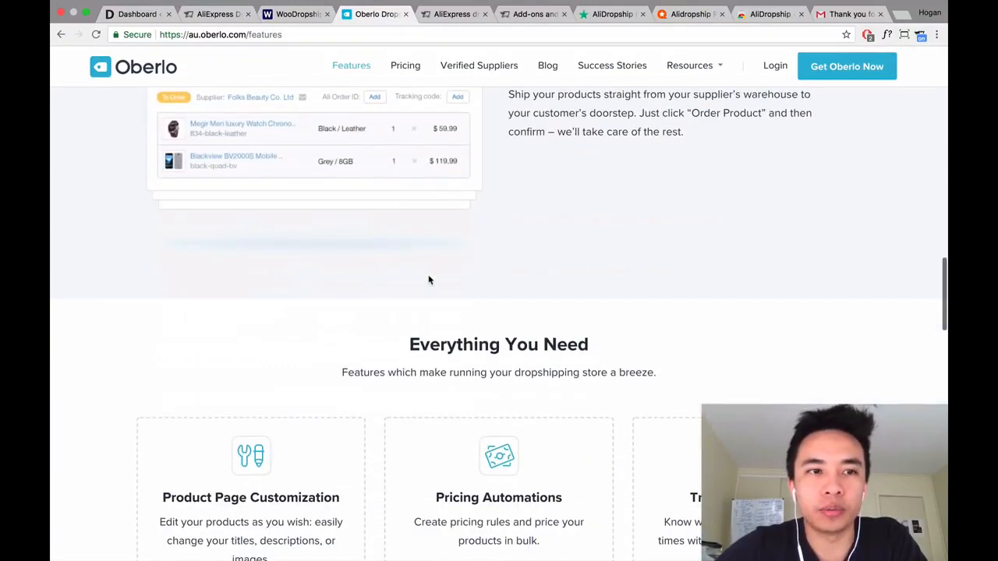
{"action": "scroll", "coordinate": [428, 279], "scroll_direction": "up", "scroll_amount": 10}
Return to the AliDropship home page and show its opening section.
{"action": "left_click", "coordinate": [211, 15]}
{"action": "scroll", "coordinate": [335, 201], "scroll_direction": "up", "scroll_amount": 5}
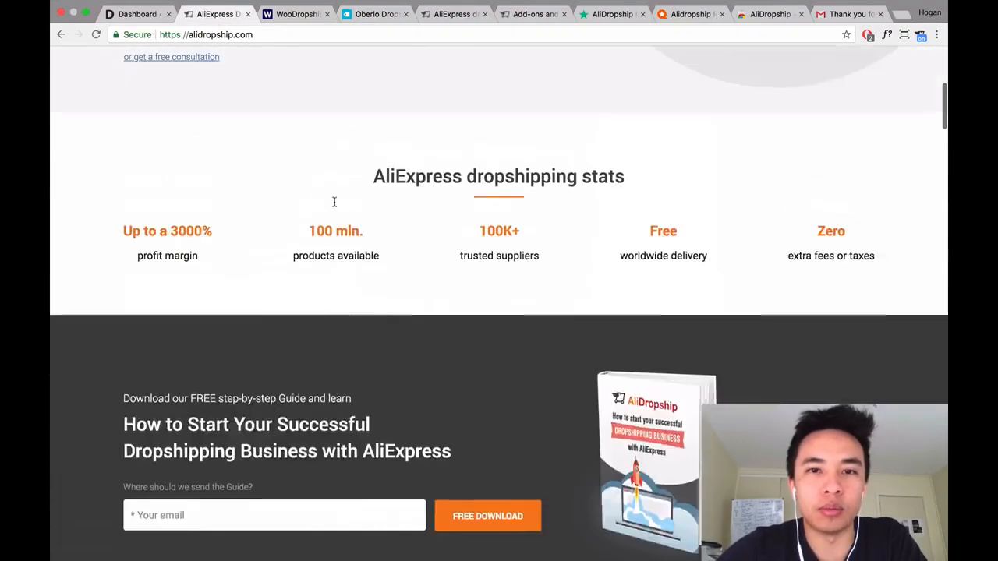
{"action": "scroll", "coordinate": [335, 201], "scroll_direction": "up", "scroll_amount": 5}
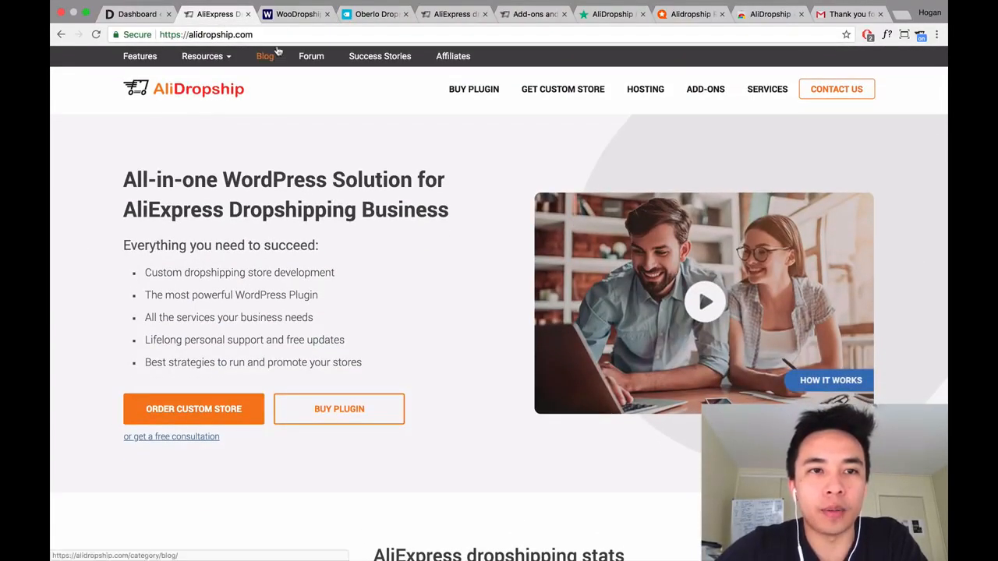
Review the features offered on the WooDropship home page.
{"action": "left_click", "coordinate": [287, 14]}
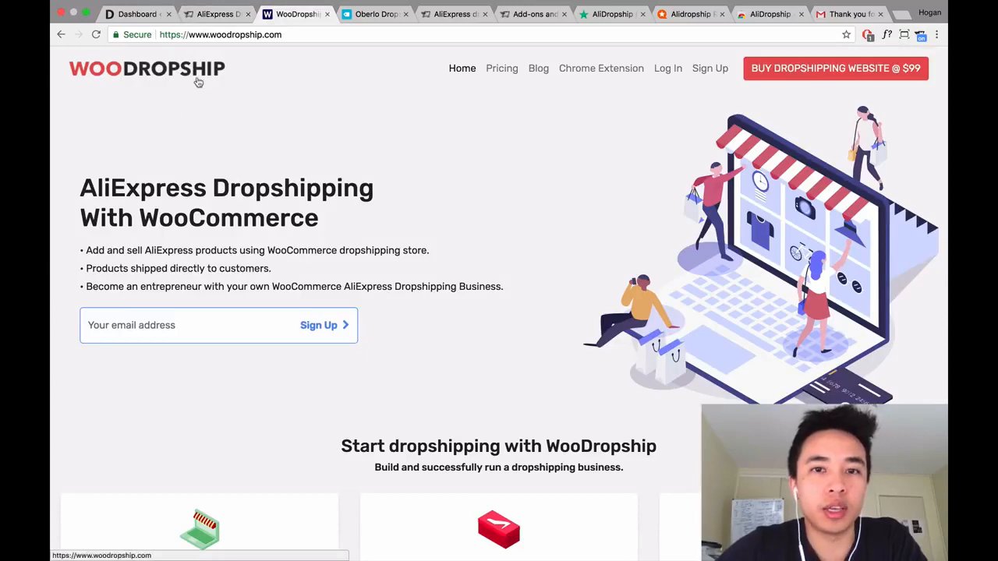
{"action": "scroll", "coordinate": [348, 162], "scroll_direction": "down", "scroll_amount": 3}
{"action": "scroll", "coordinate": [348, 163], "scroll_direction": "down", "scroll_amount": 7}
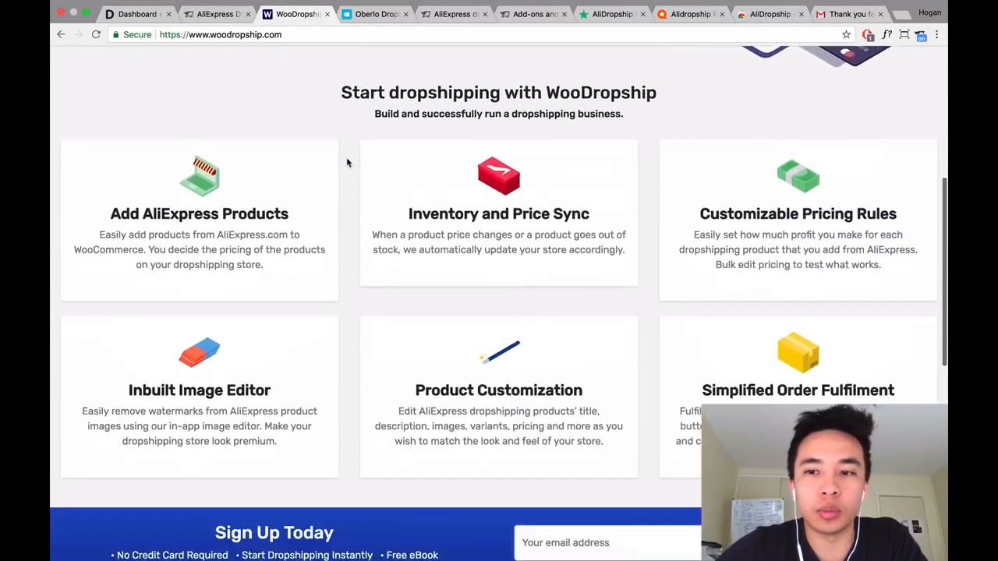
{"action": "scroll", "coordinate": [348, 162], "scroll_direction": "up", "scroll_amount": 10}
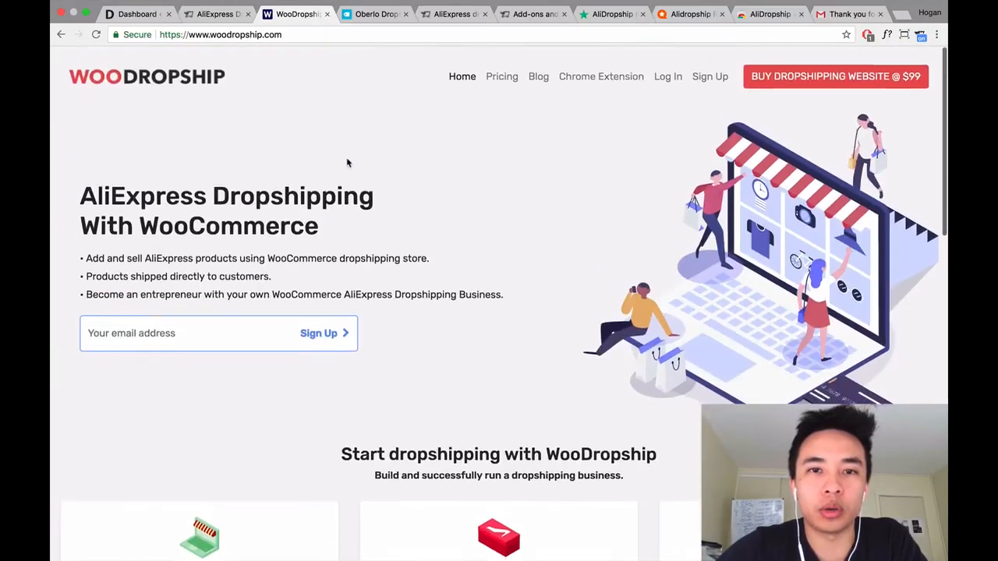
Open WooDropship's pricing and compare the monthly order limits of the $14 and $29 plans.
{"action": "left_click", "coordinate": [501, 71]}
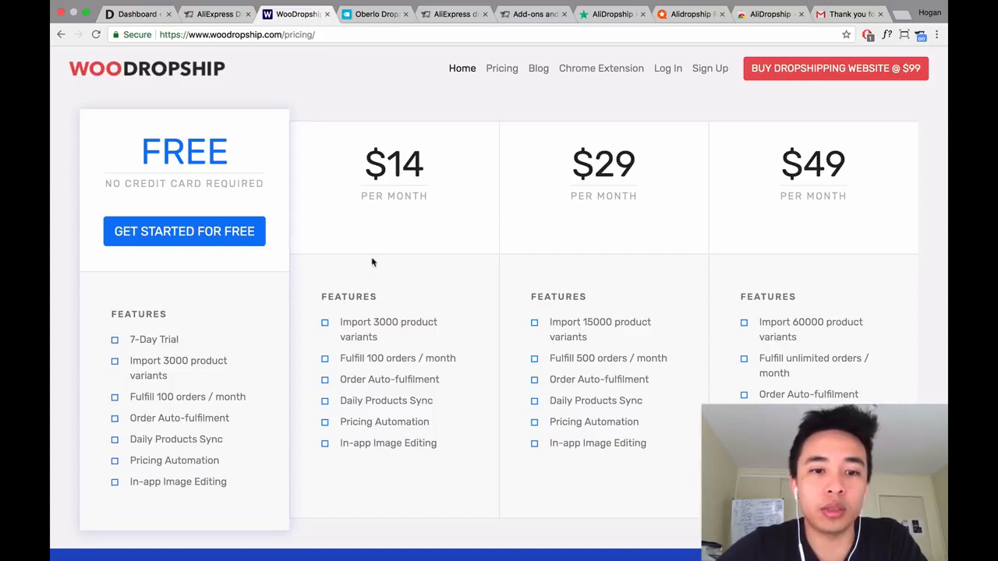
{"action": "left_click_drag", "start_coordinate": [366, 356], "coordinate": [402, 357]}
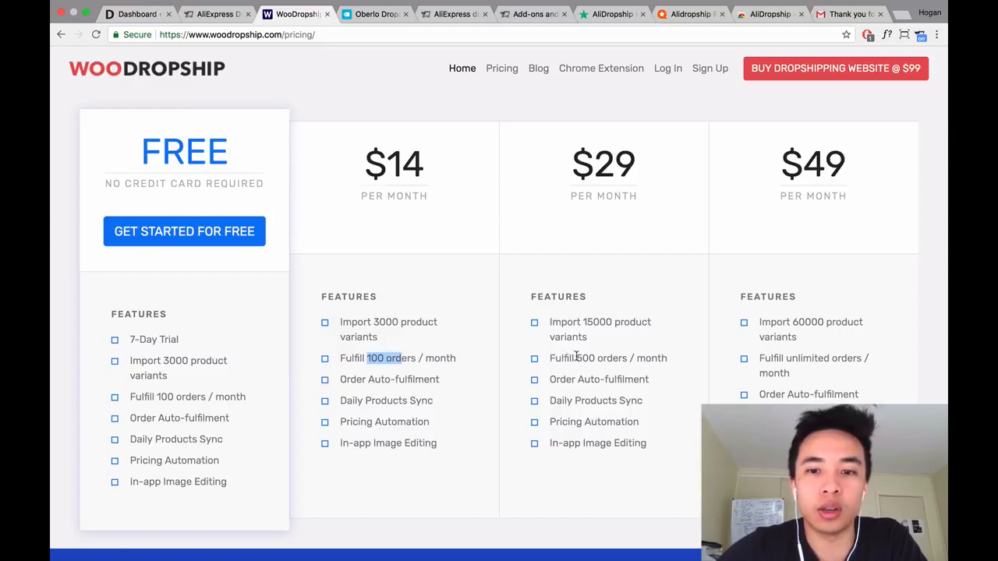
{"action": "left_click_drag", "start_coordinate": [576, 358], "coordinate": [595, 358]}
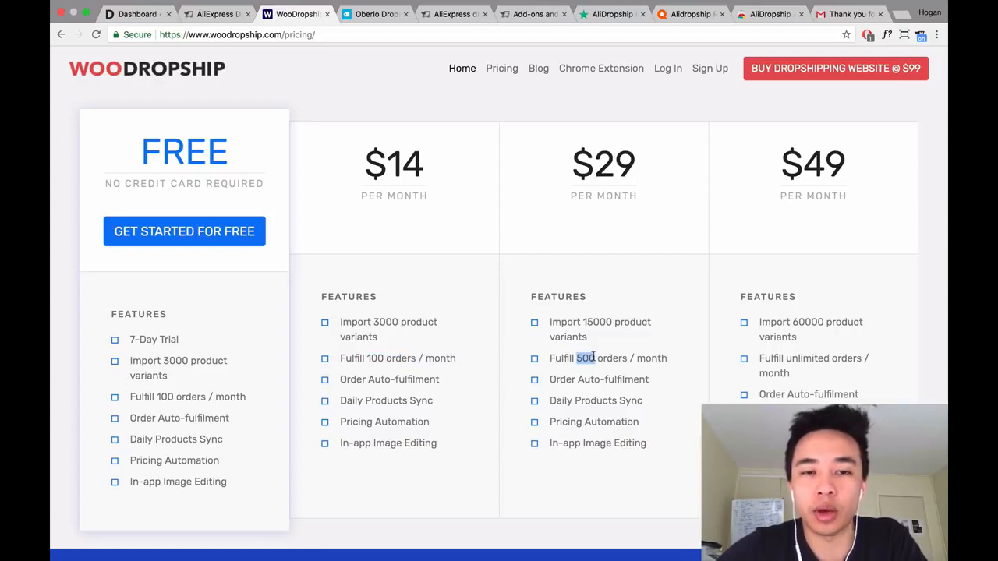
Check AliDropship's ratings on Trustpilot, Sitejabber and the Chrome Web Store.
{"action": "left_click", "coordinate": [602, 14]}
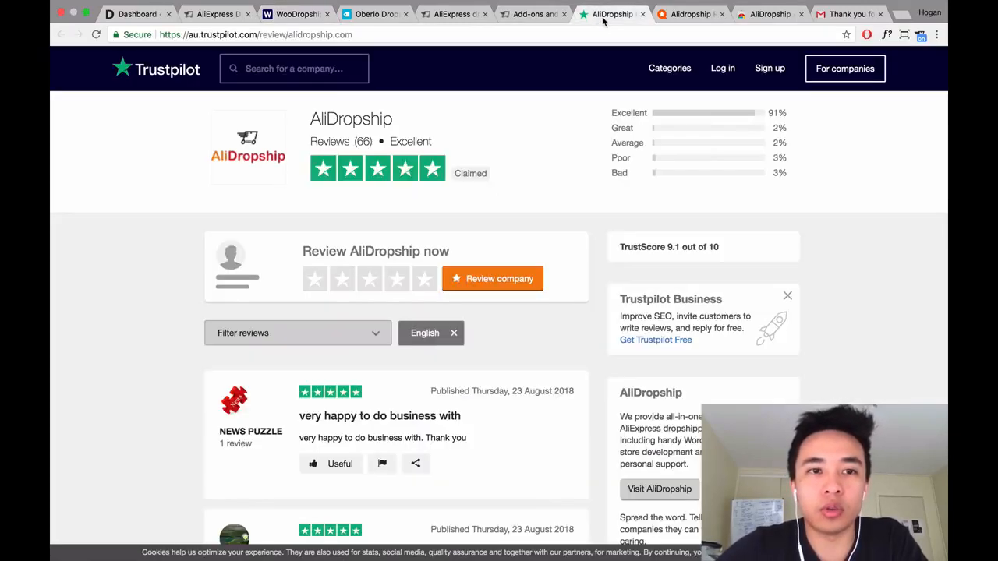
{"action": "left_click", "coordinate": [689, 22]}
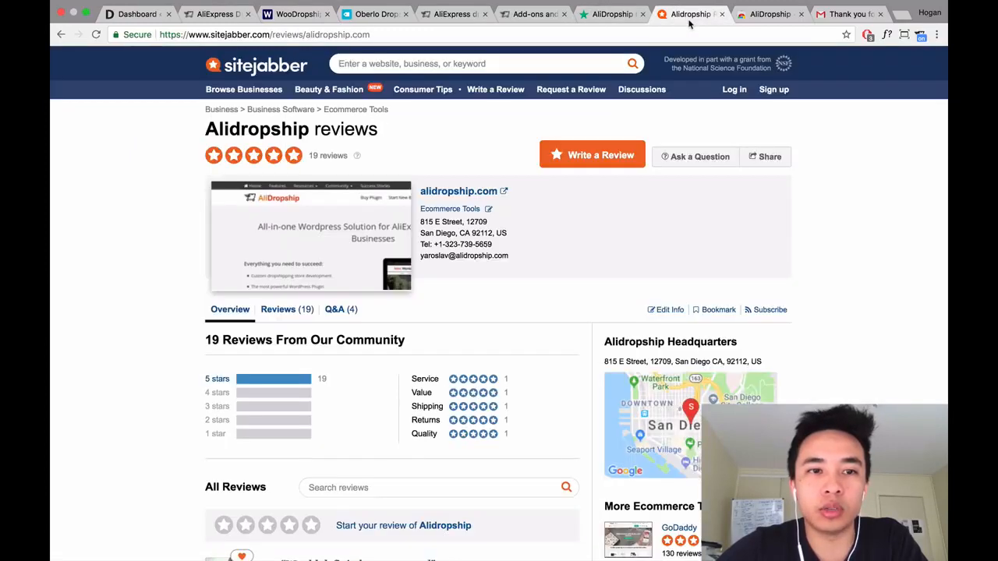
{"action": "left_click", "coordinate": [747, 17]}
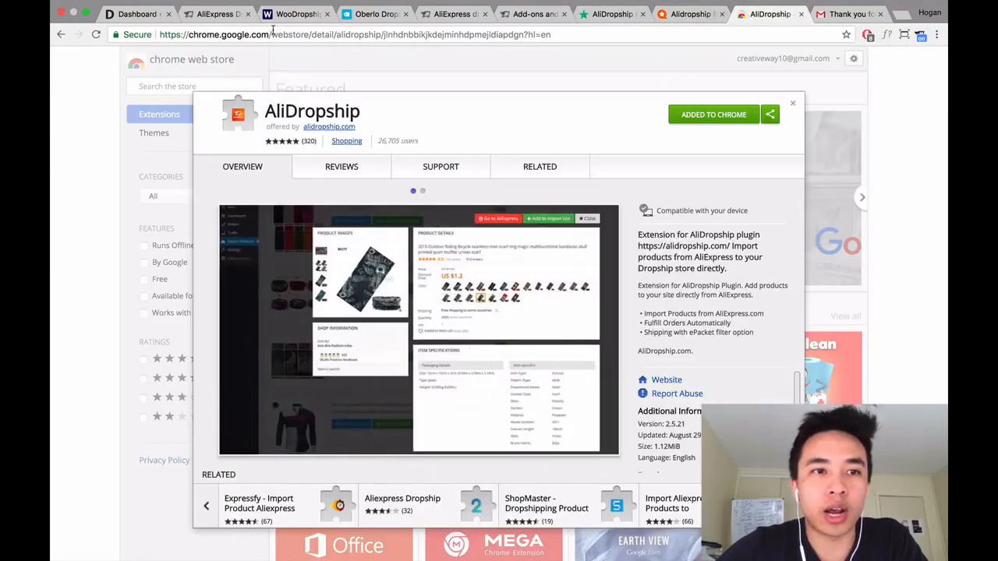
Open the community forum from the AliDropship site and look over its discussion categories.
{"action": "left_click", "coordinate": [228, 17]}
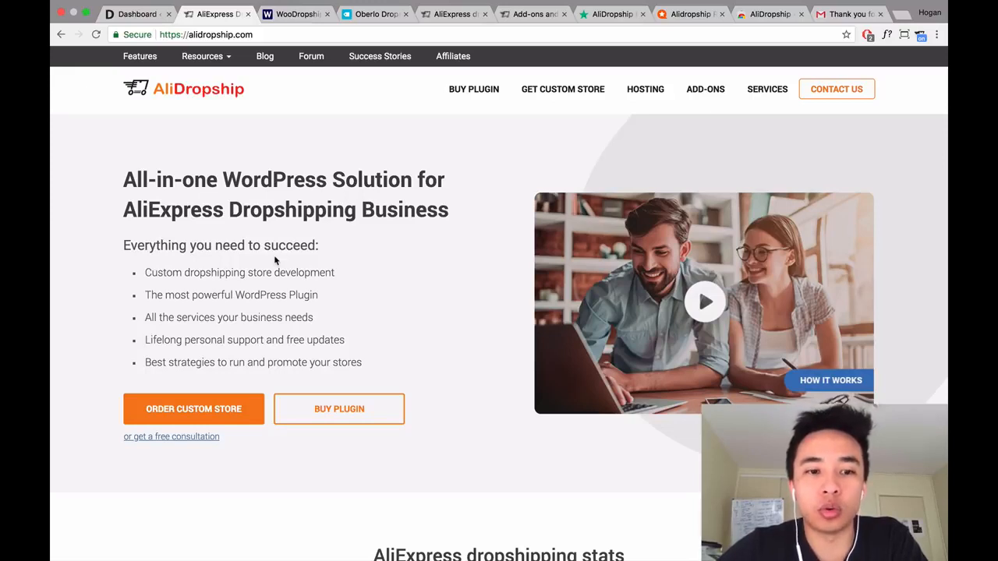
{"action": "scroll", "coordinate": [275, 261], "scroll_direction": "down", "scroll_amount": 1}
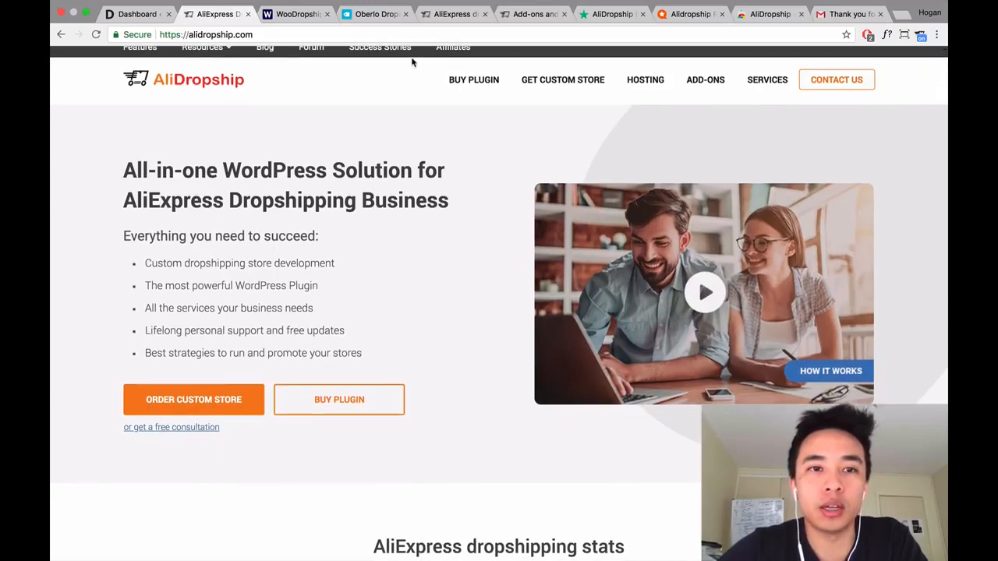
{"action": "left_click", "coordinate": [314, 55]}
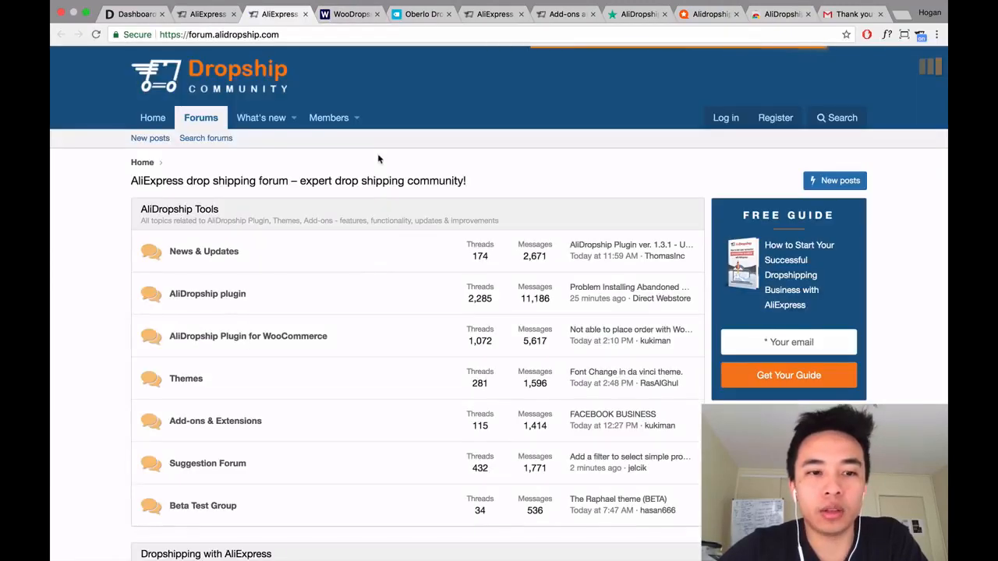
{"action": "scroll", "coordinate": [353, 283], "scroll_direction": "down", "scroll_amount": 5}
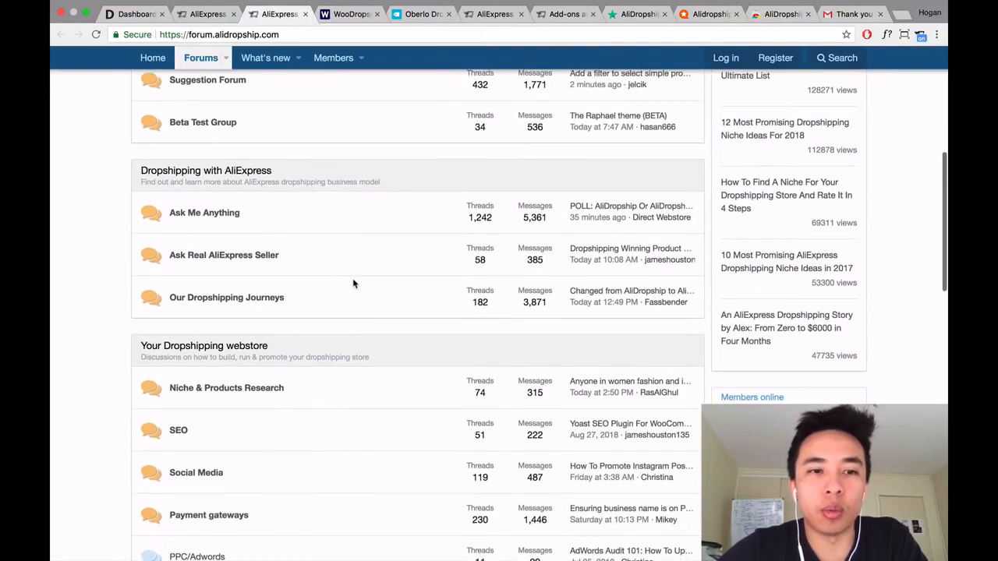
{"action": "scroll", "coordinate": [353, 283], "scroll_direction": "up", "scroll_amount": 5}
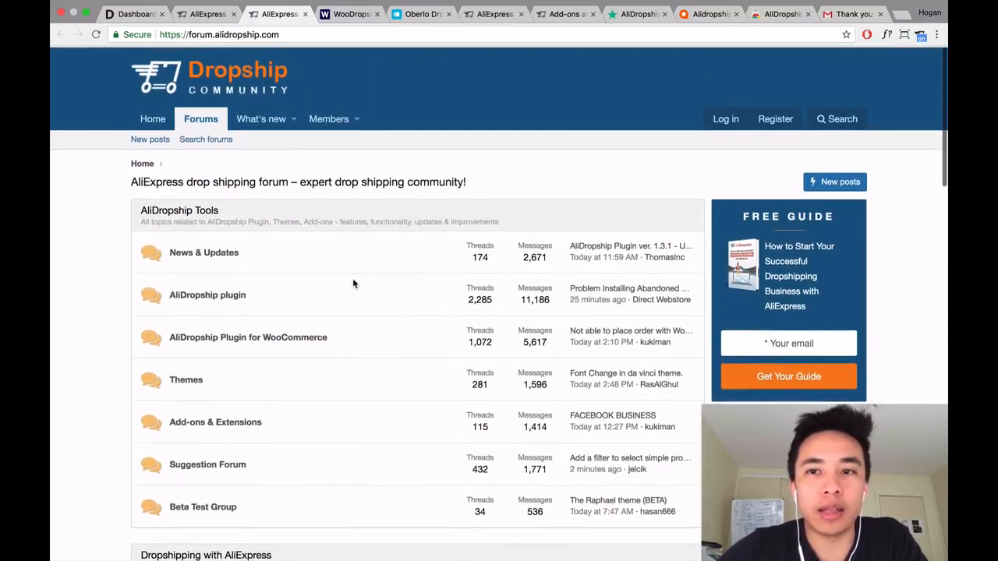
Review the AliDropship add-ons page, including prices and which add-ons support Woo.
{"action": "left_click", "coordinate": [560, 19]}
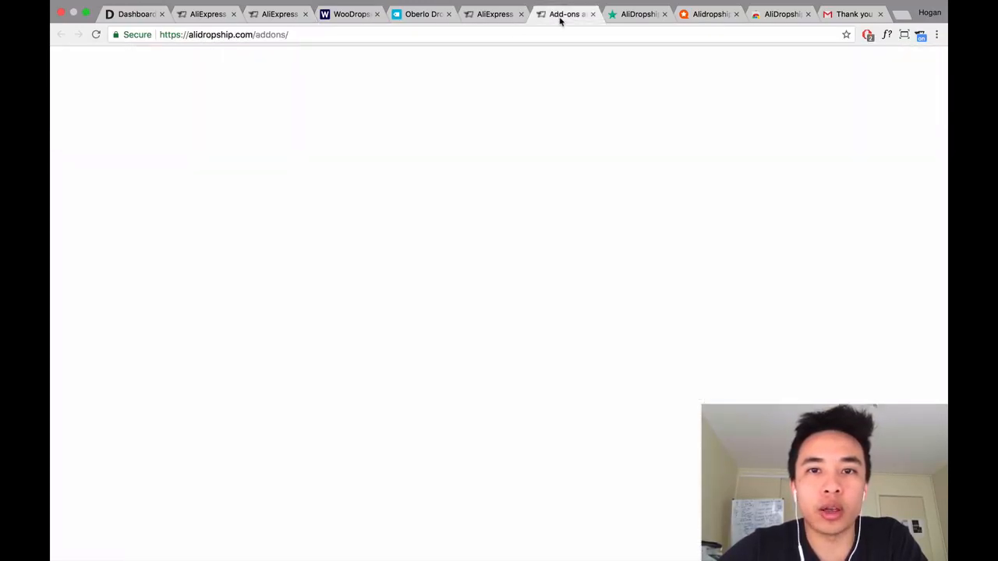
{"action": "scroll", "coordinate": [456, 311], "scroll_direction": "down", "scroll_amount": 6}
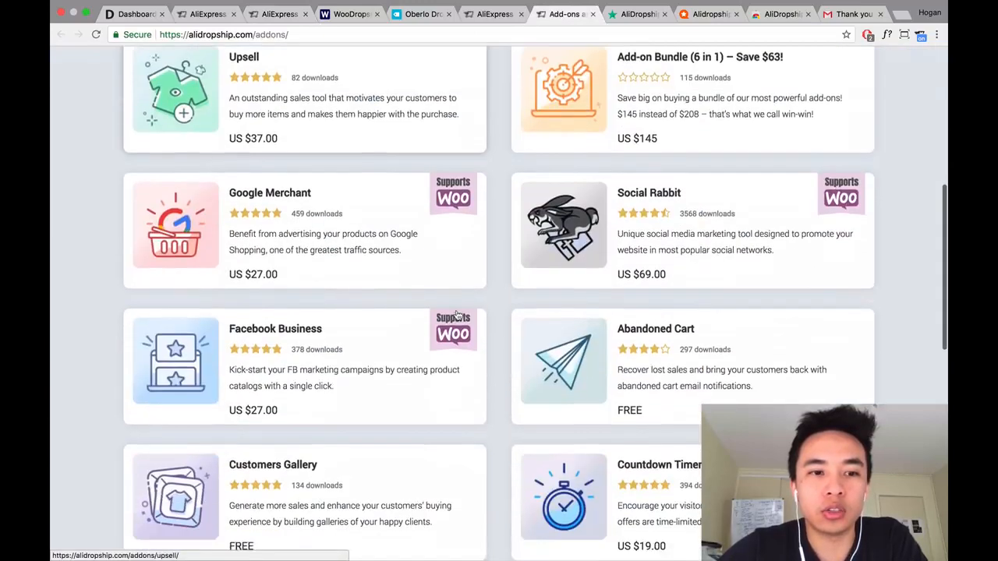
{"action": "scroll", "coordinate": [458, 314], "scroll_direction": "down", "scroll_amount": 5}
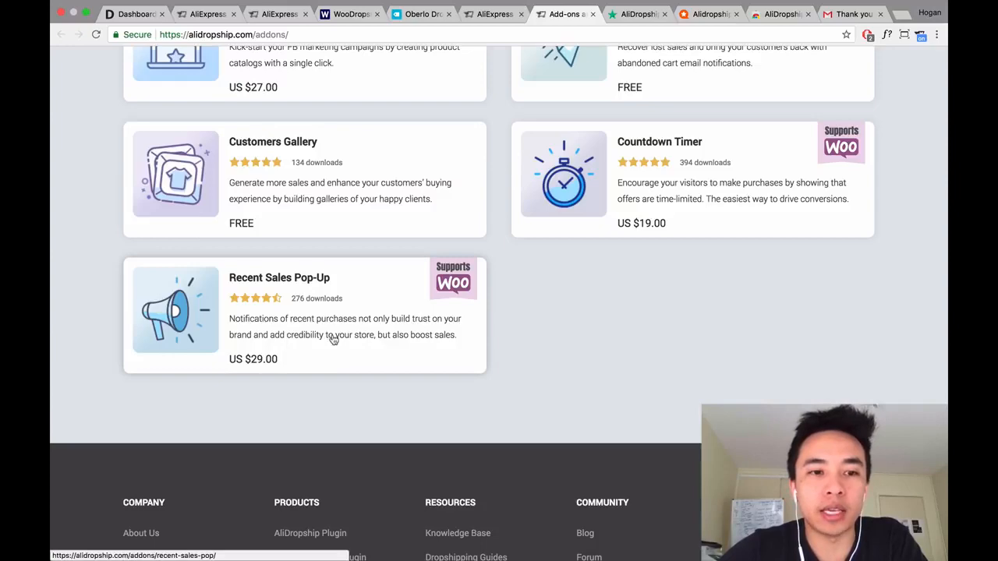
{"action": "scroll", "coordinate": [653, 268], "scroll_direction": "up", "scroll_amount": 3}
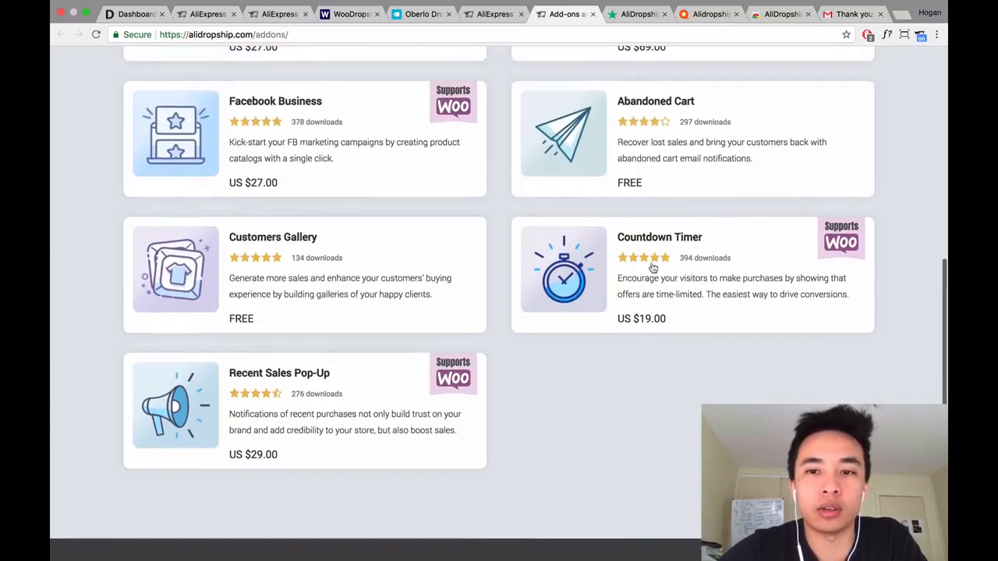
{"action": "scroll", "coordinate": [661, 269], "scroll_direction": "up", "scroll_amount": 5}
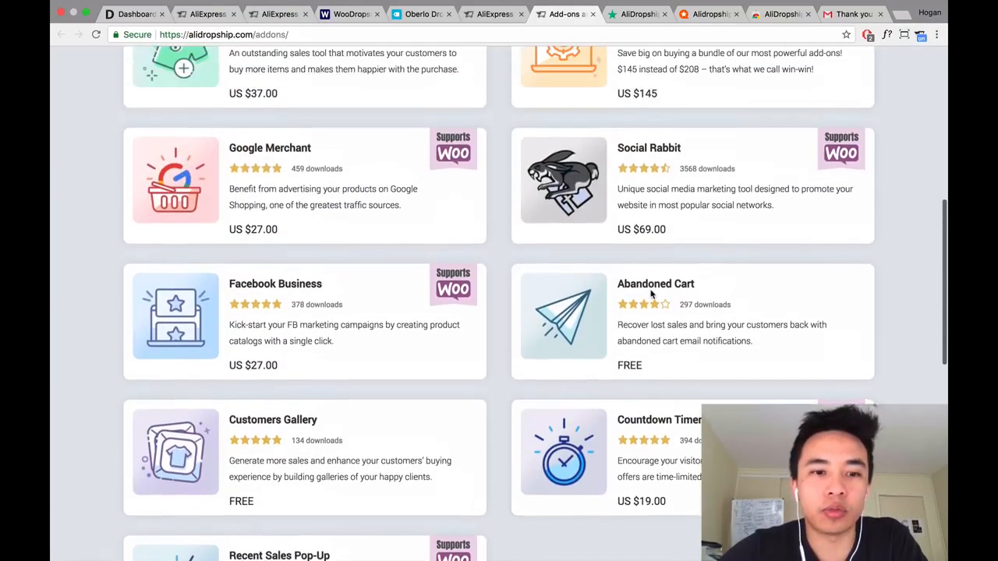
{"action": "scroll", "coordinate": [653, 294], "scroll_direction": "up", "scroll_amount": 3}
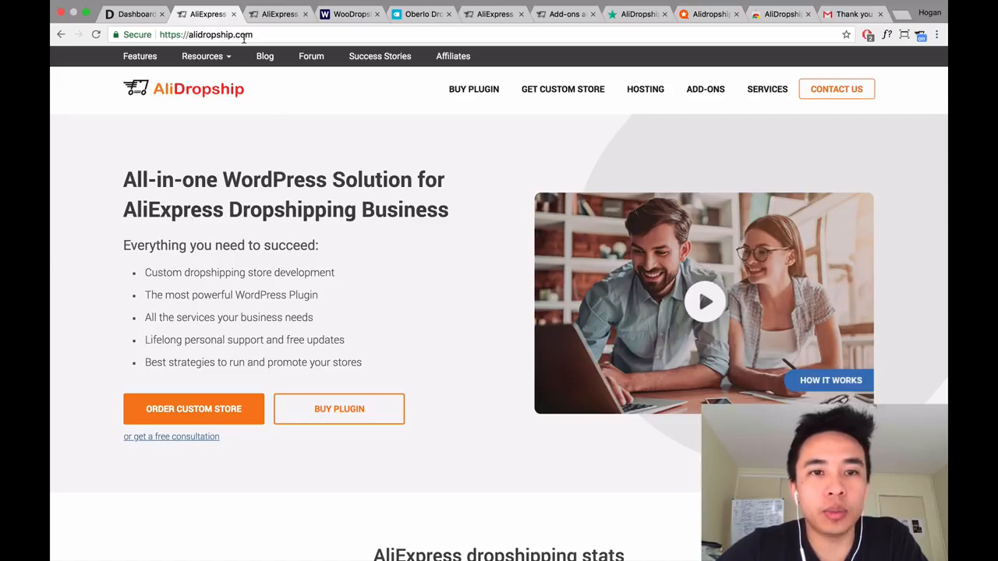
Start buying the AliDropship plugin for $89 and bring up the order form with its payment method section.
{"action": "left_click", "coordinate": [465, 92]}
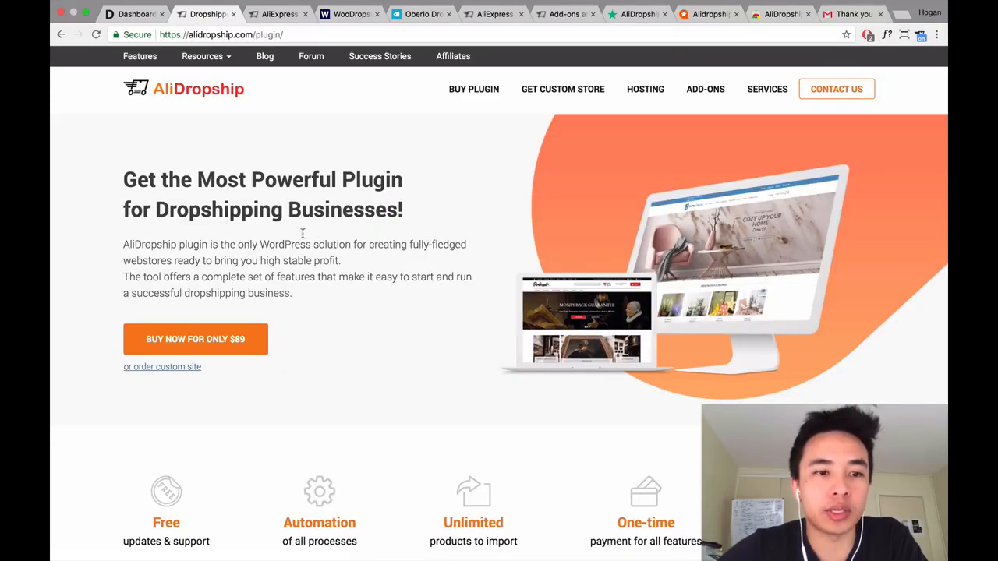
{"action": "left_click", "coordinate": [210, 341]}
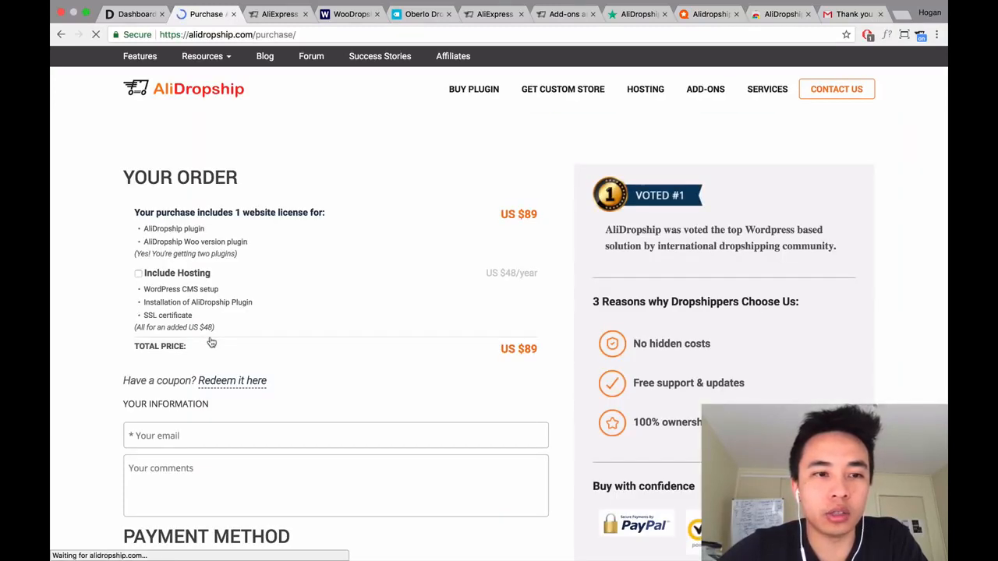
{"action": "scroll", "coordinate": [211, 341], "scroll_direction": "down", "scroll_amount": 2}
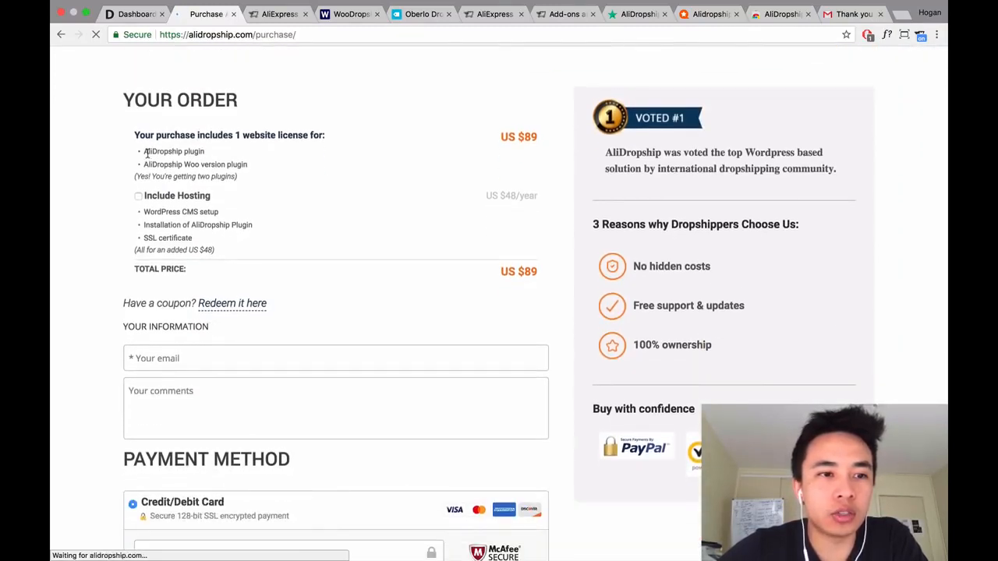
Review the two plugins included in the one-website license order, the AliDropship plugin and its Woo version.
{"action": "left_click_drag", "start_coordinate": [145, 152], "coordinate": [204, 153]}
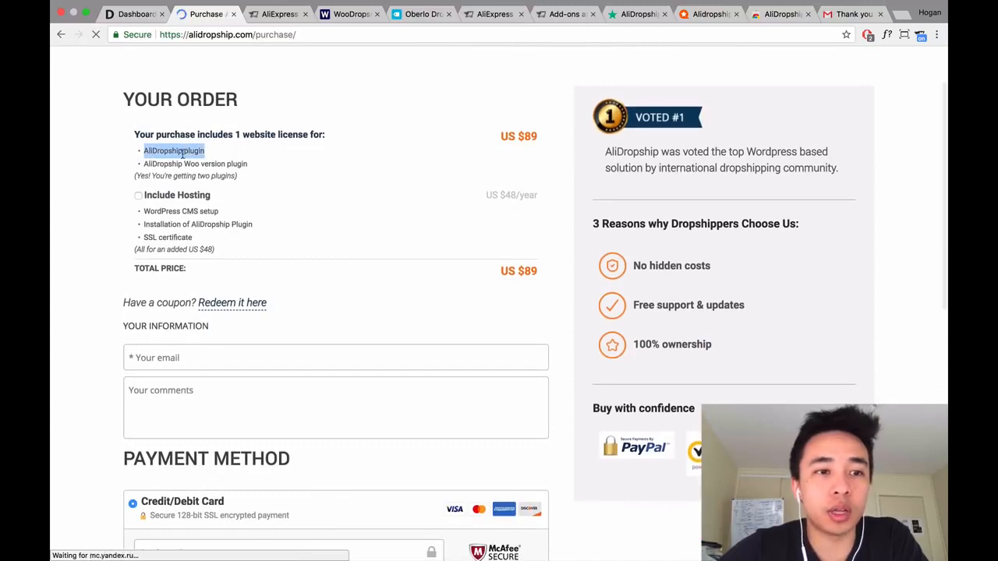
{"action": "left_click_drag", "start_coordinate": [144, 164], "coordinate": [227, 173]}
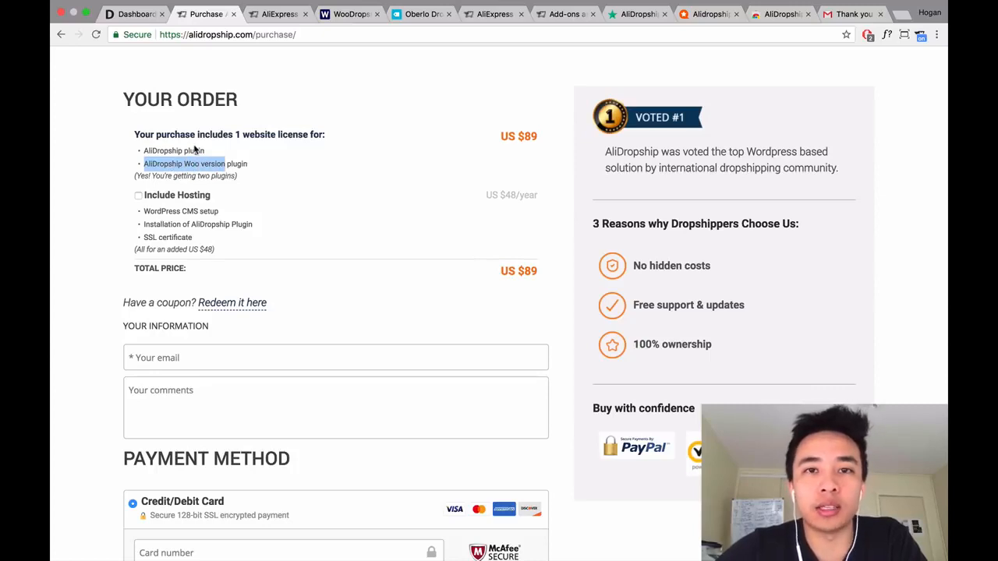
{"action": "scroll", "coordinate": [225, 138], "scroll_direction": "up", "scroll_amount": 3}
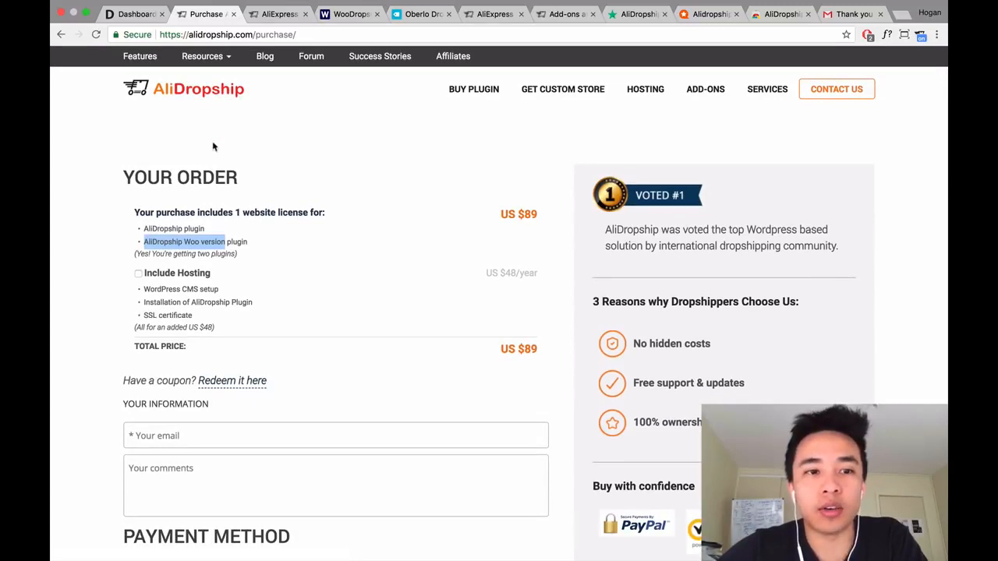
{"action": "left_click_drag", "start_coordinate": [205, 228], "coordinate": [145, 227]}
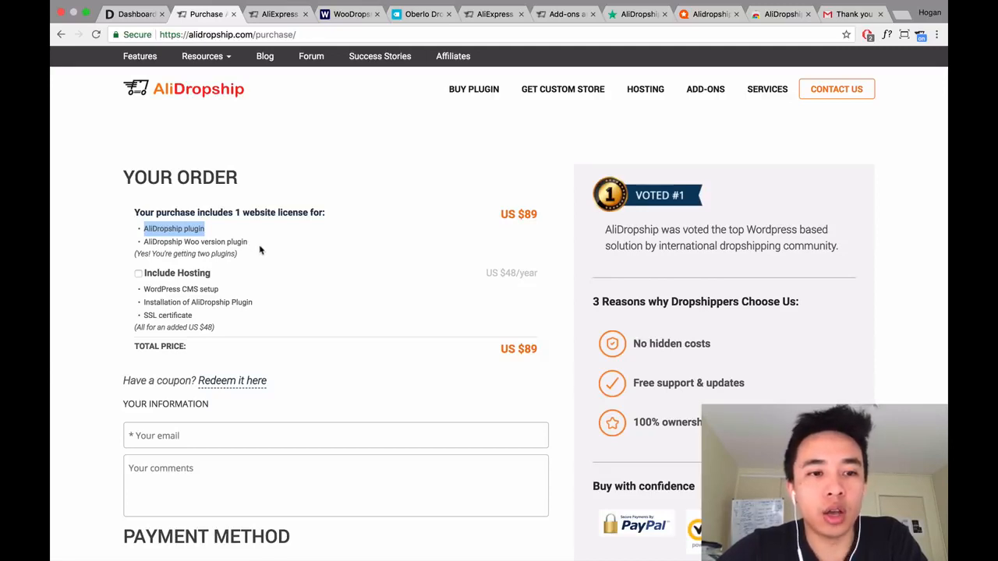
{"action": "left_click_drag", "start_coordinate": [248, 242], "coordinate": [144, 241]}
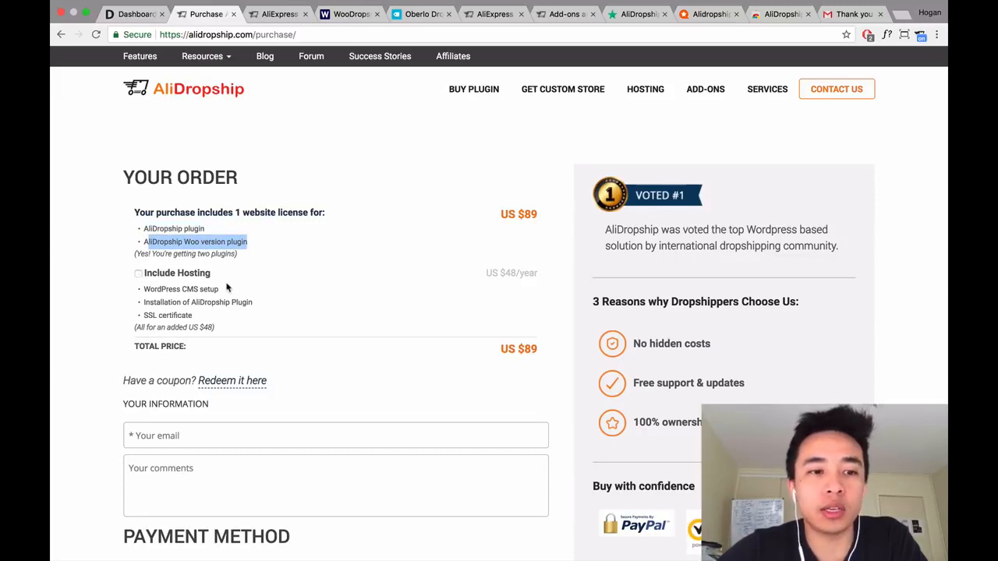
Redeem the store owner's coupon code on the plugin order and bring up the payment options for completing it.
{"action": "scroll", "coordinate": [247, 289], "scroll_direction": "down", "scroll_amount": 3}
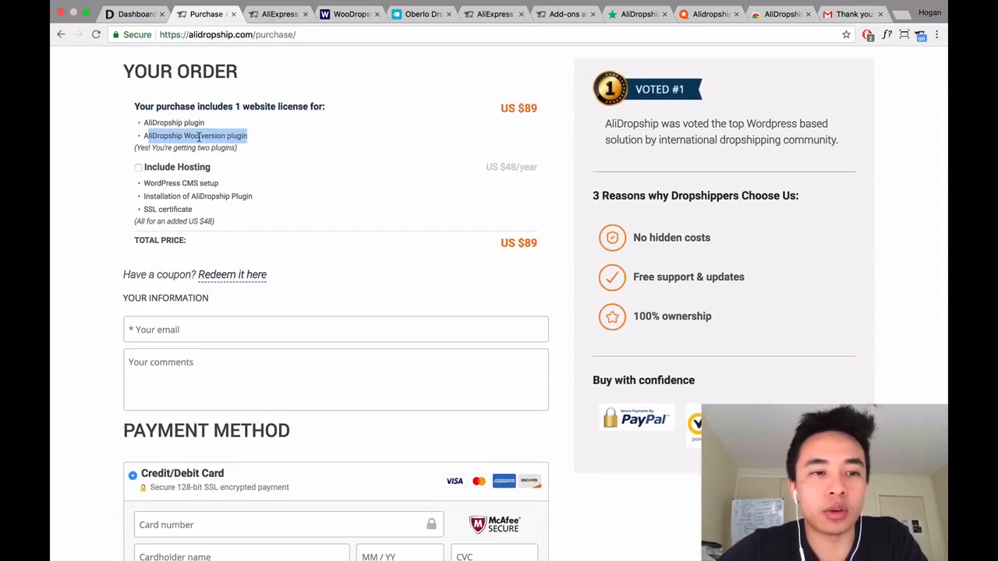
{"action": "left_click", "coordinate": [221, 275]}
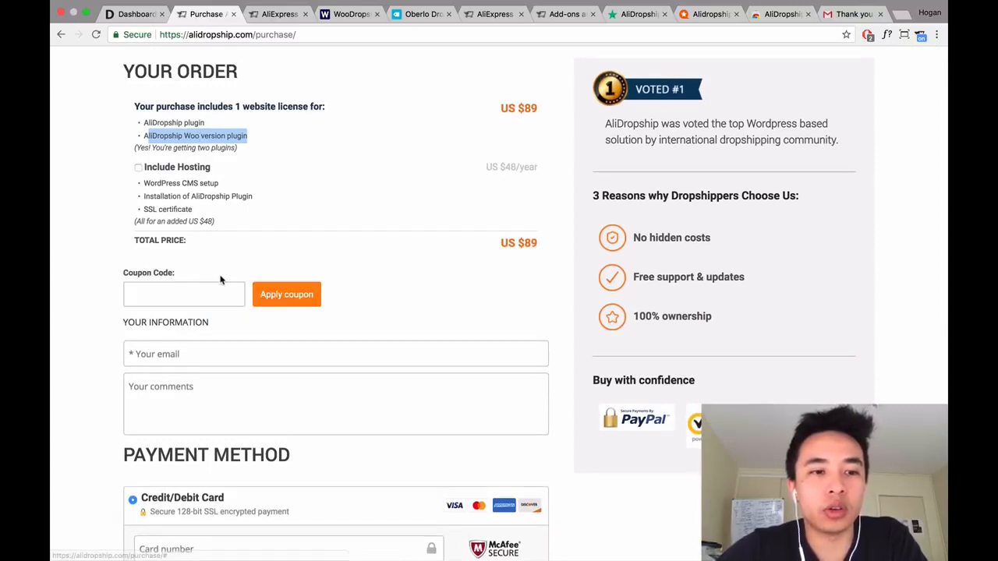
{"action": "left_click", "coordinate": [212, 290]}
{"action": "type", "text": "HOGAN"}
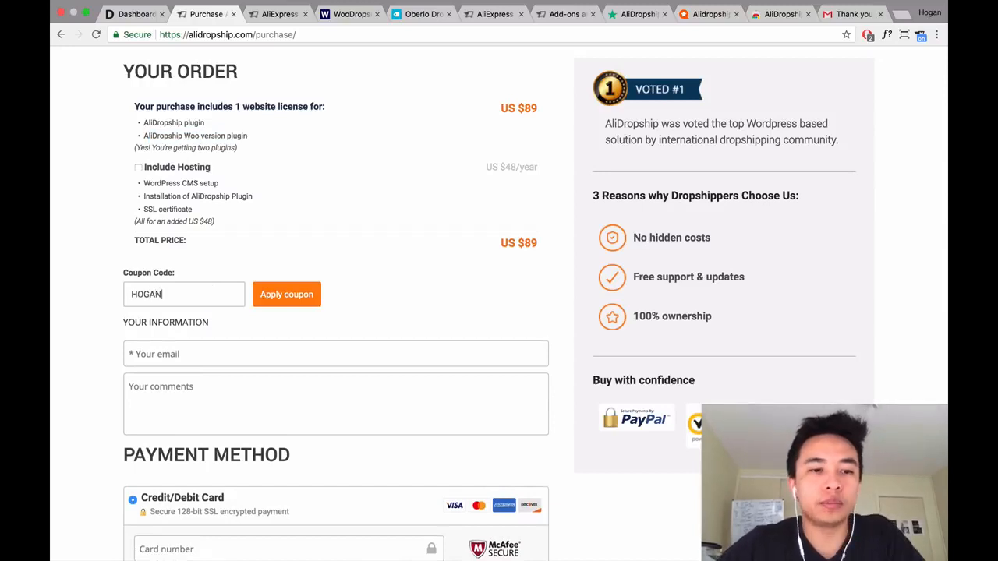
{"action": "left_click", "coordinate": [312, 301]}
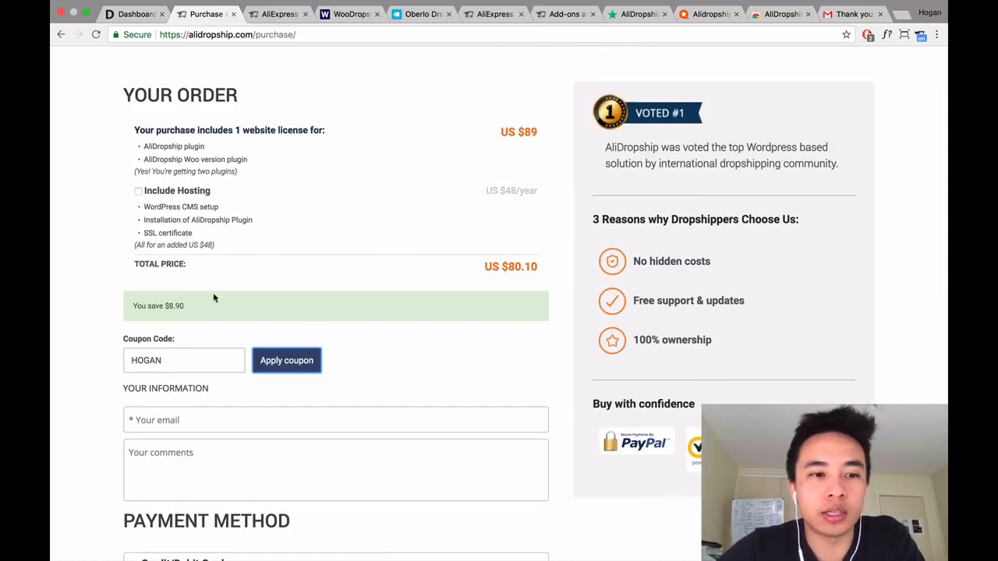
{"action": "scroll", "coordinate": [223, 293], "scroll_direction": "down", "scroll_amount": 5}
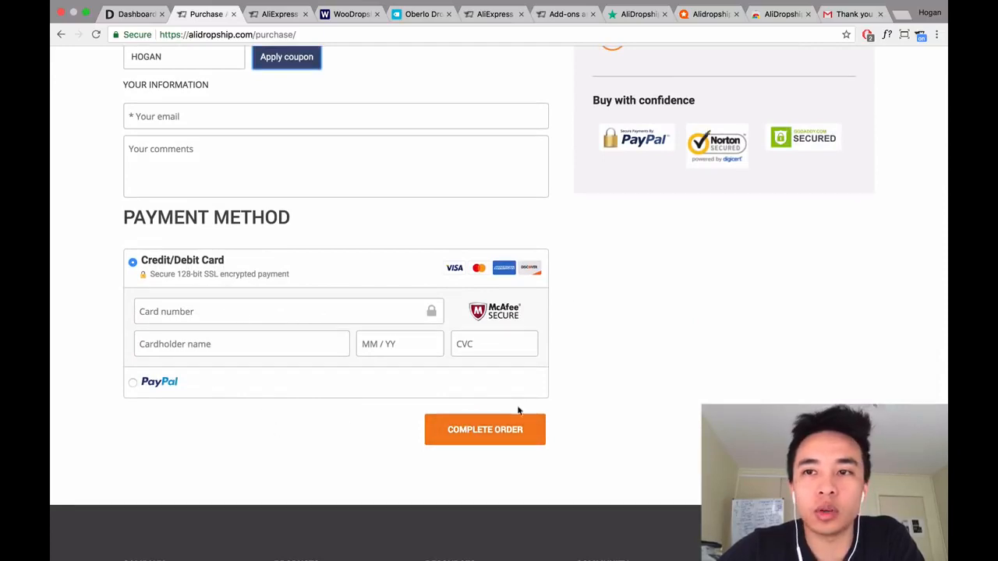
Switch to the AliDropship order email in Gmail and copy the plugin license key from it.
{"action": "left_click", "coordinate": [851, 18]}
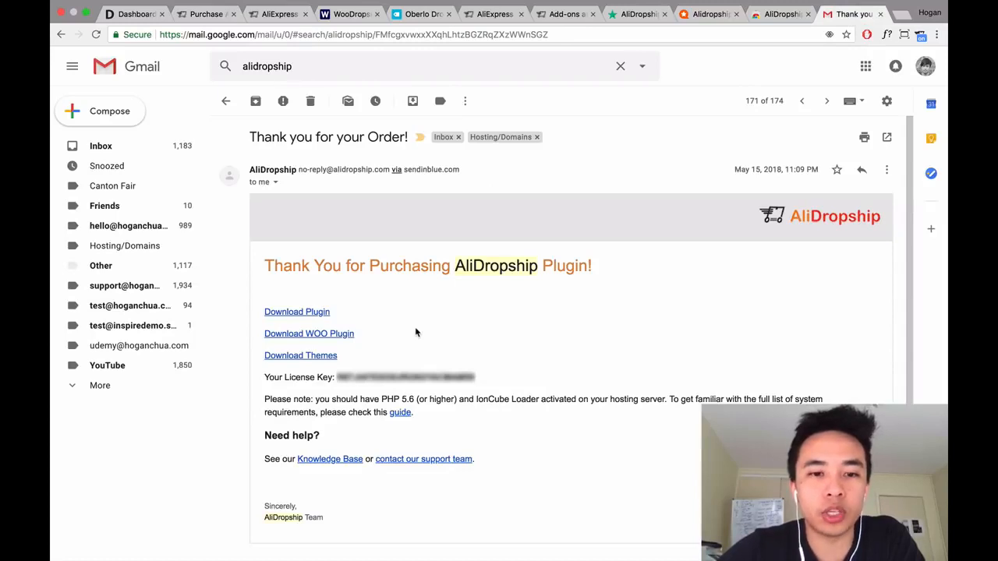
{"action": "scroll", "coordinate": [424, 300], "scroll_direction": "down", "scroll_amount": 2}
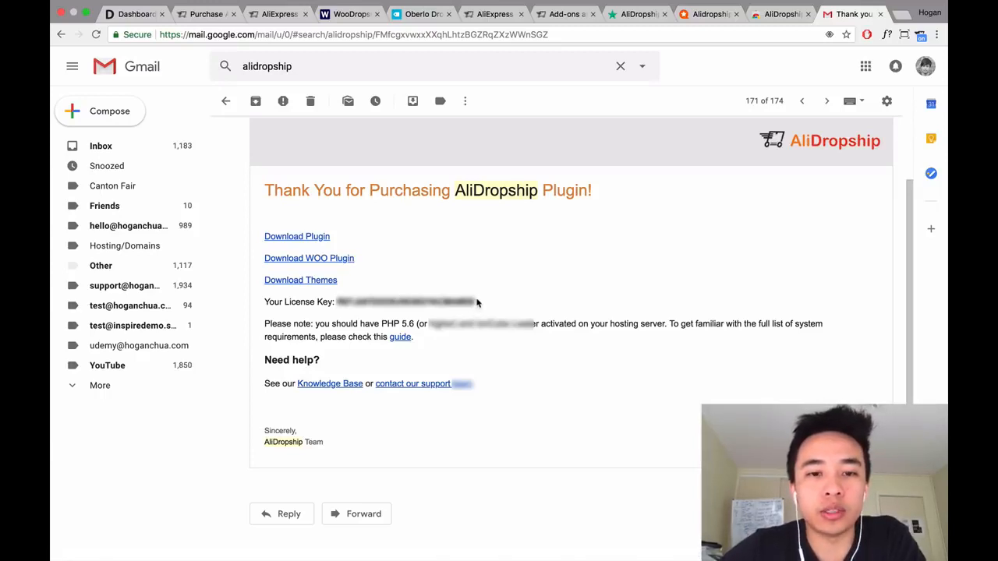
{"action": "left_click_drag", "start_coordinate": [475, 302], "coordinate": [338, 303]}
{"action": "right_click", "coordinate": [337, 303]}
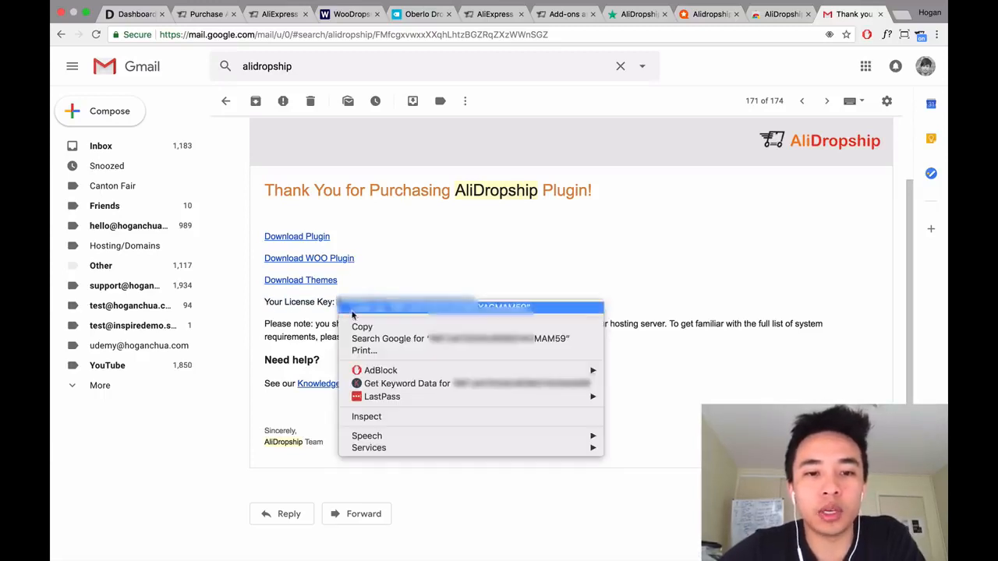
{"action": "left_click", "coordinate": [357, 324]}
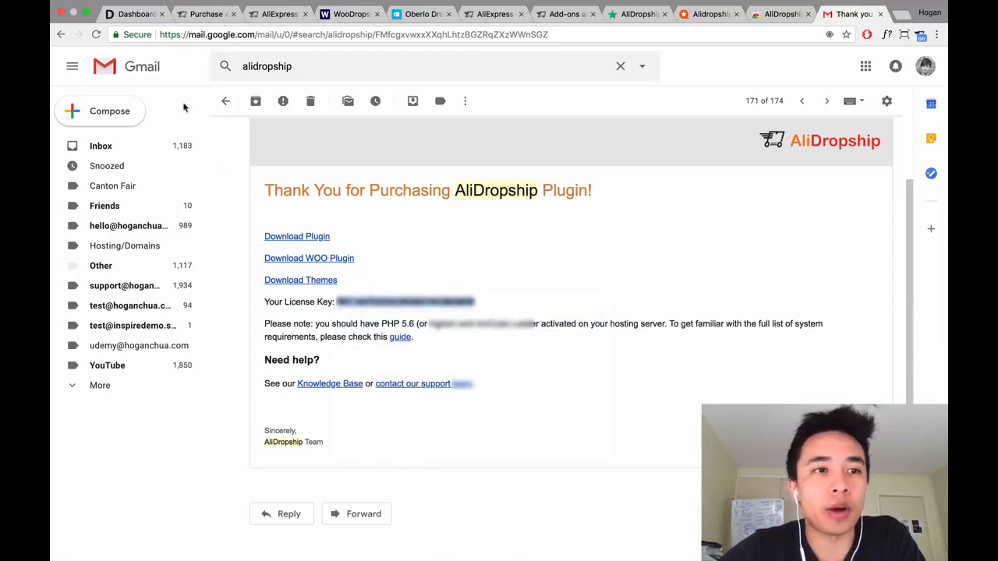
Switch to the WordPress admin, check the AliDropship Woo Plugin among the installed plugins, and open its License page.
{"action": "left_click", "coordinate": [134, 14]}
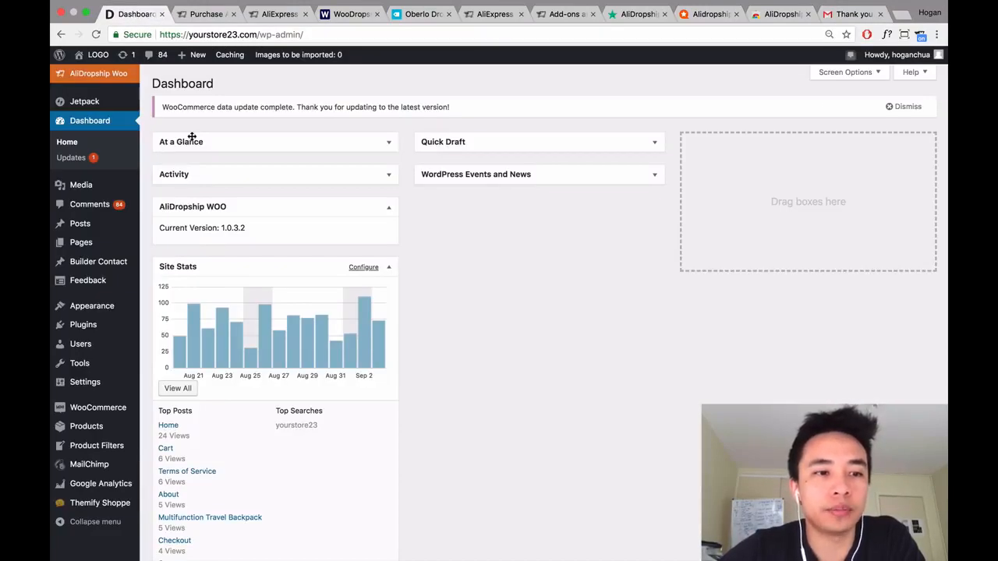
{"action": "left_click", "coordinate": [84, 328]}
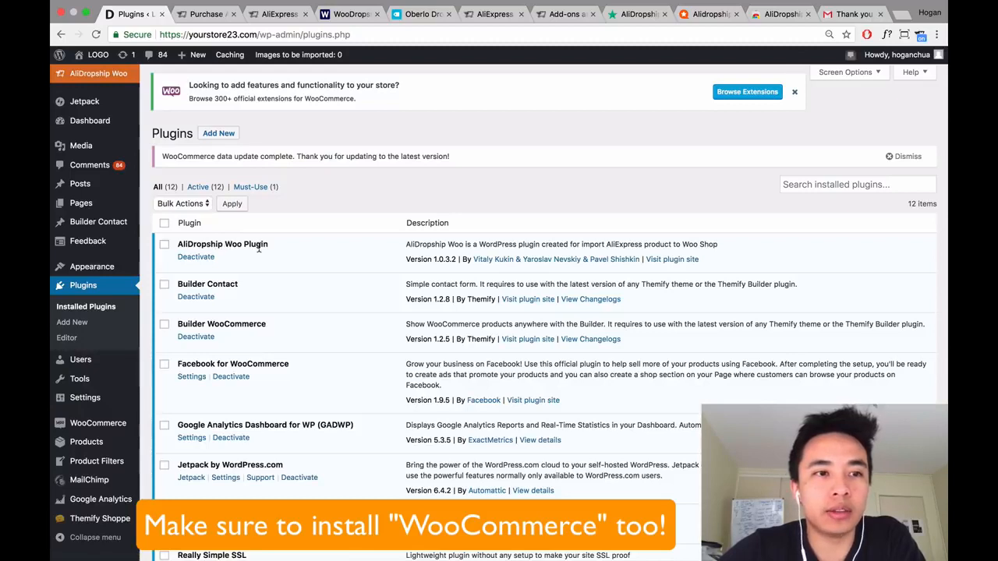
{"action": "left_click", "coordinate": [93, 77]}
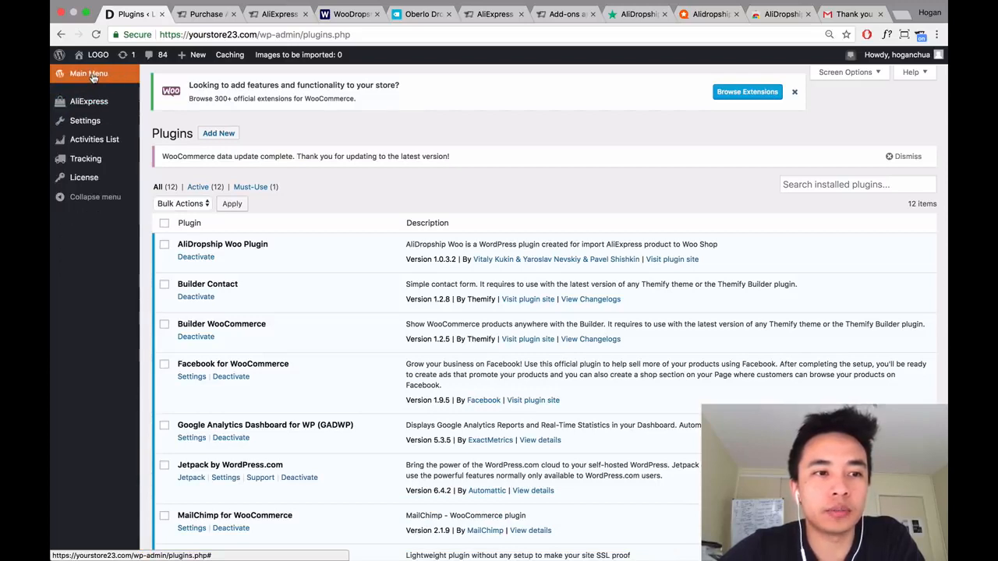
{"action": "left_click", "coordinate": [81, 181]}
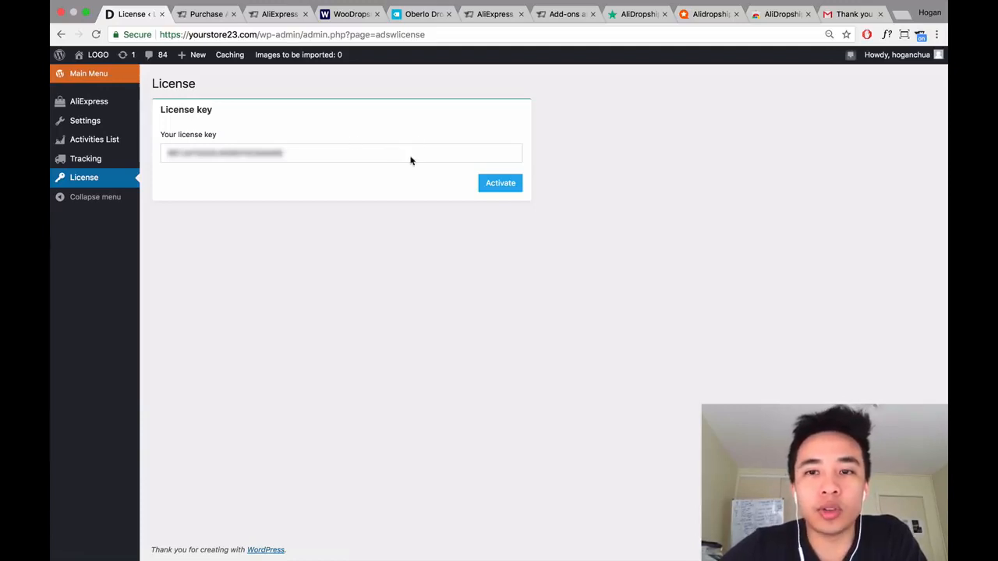
Look at the AliDropship extension in the Chrome Web Store and check the store website connected in the extension.
{"action": "left_click", "coordinate": [780, 14]}
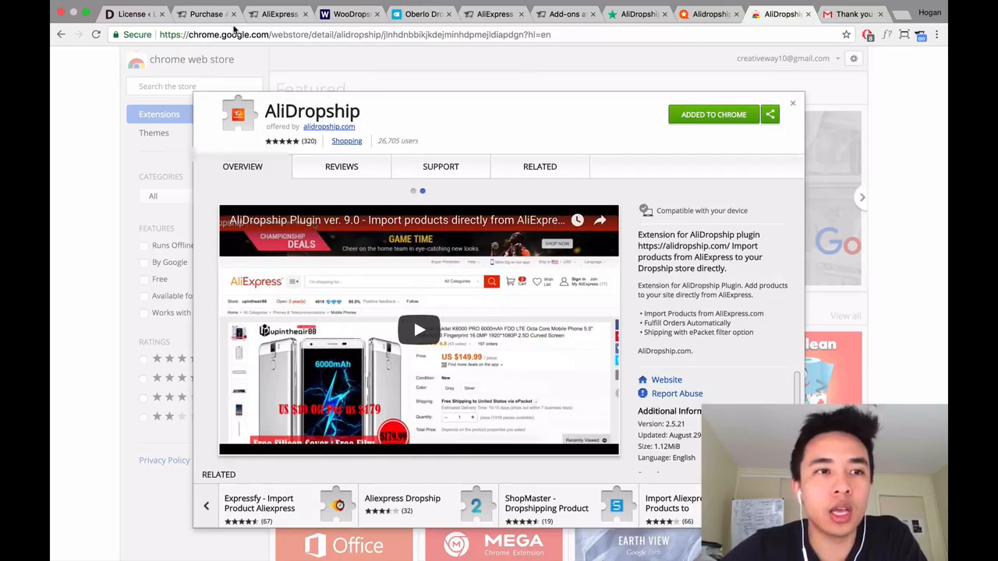
{"action": "left_click", "coordinate": [142, 18]}
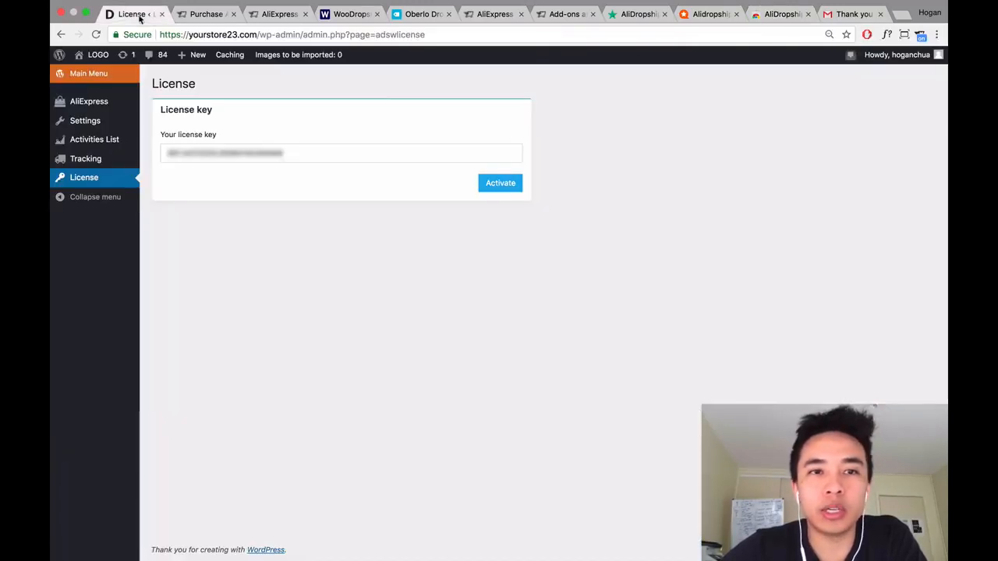
{"action": "left_click", "coordinate": [920, 35]}
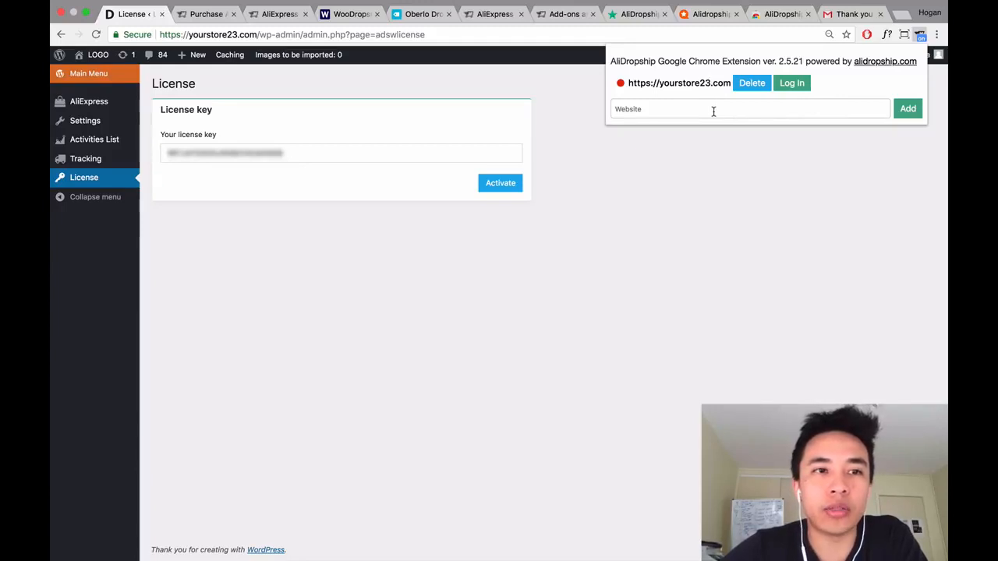
{"action": "left_click", "coordinate": [443, 108]}
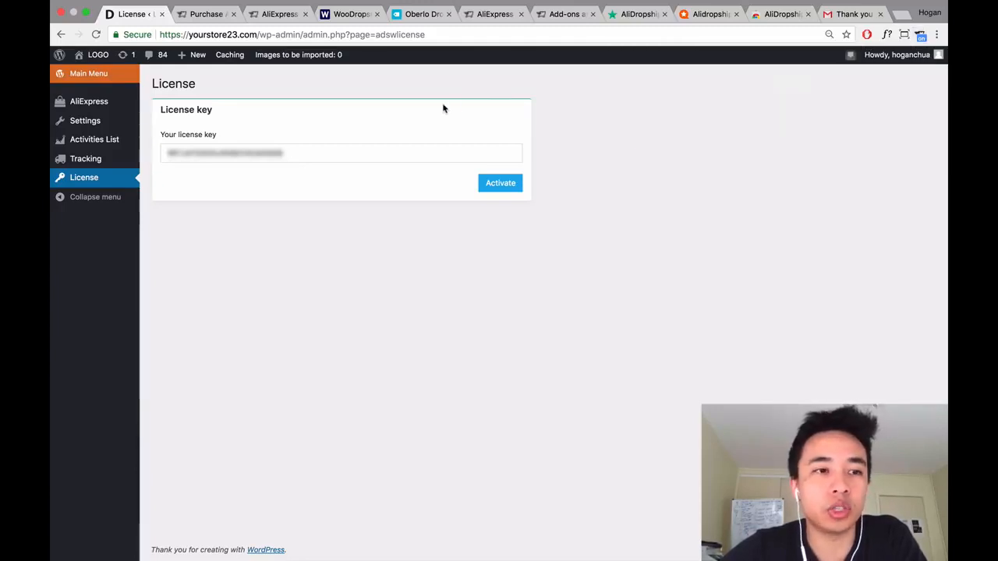
Use AliDropship's Direct Import to reach AliExpress and open the men's Hoodies & Sweatshirts category.
{"action": "left_click", "coordinate": [91, 103]}
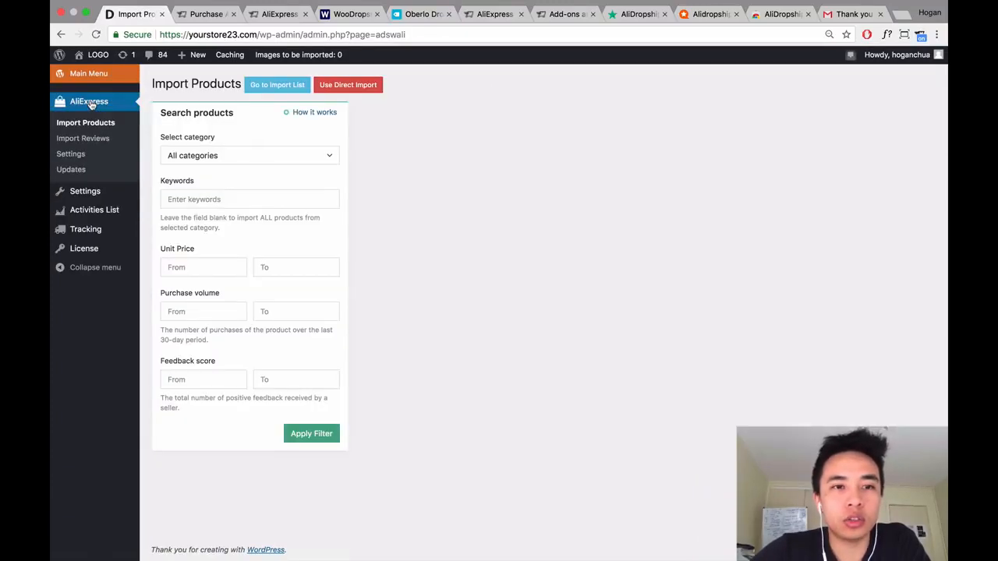
{"action": "left_click", "coordinate": [343, 86]}
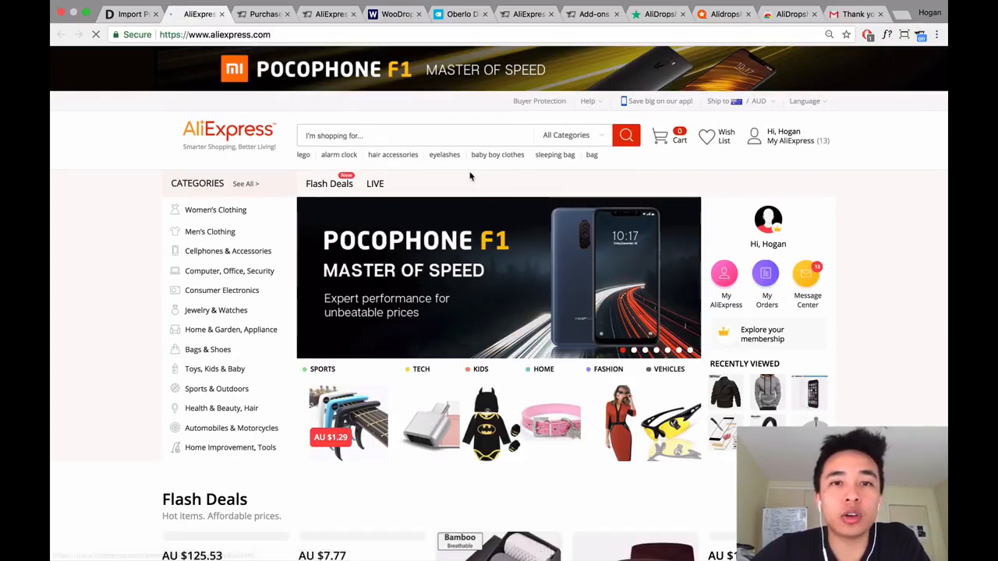
{"action": "mouse_move", "coordinate": [796, 148]}
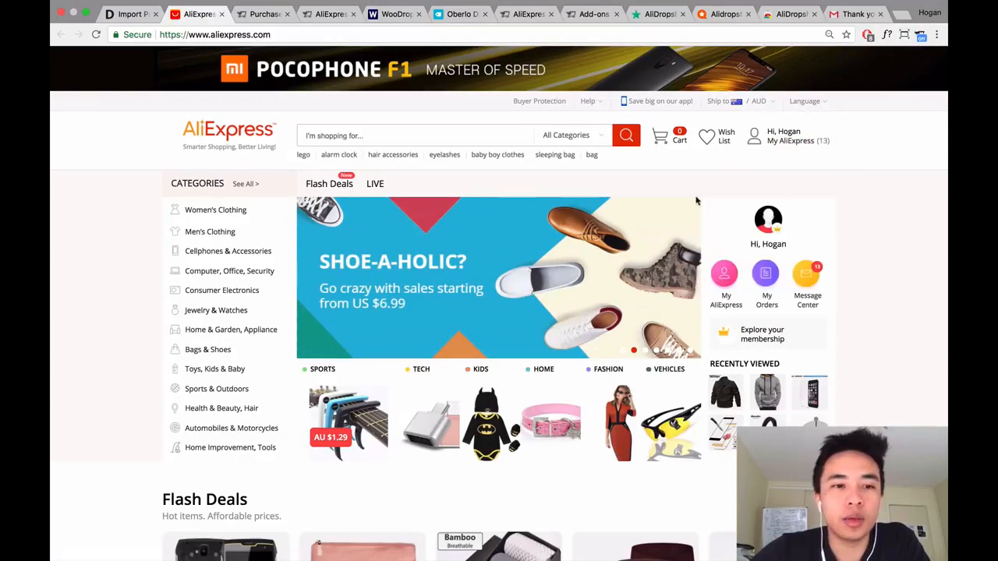
{"action": "mouse_move", "coordinate": [209, 234]}
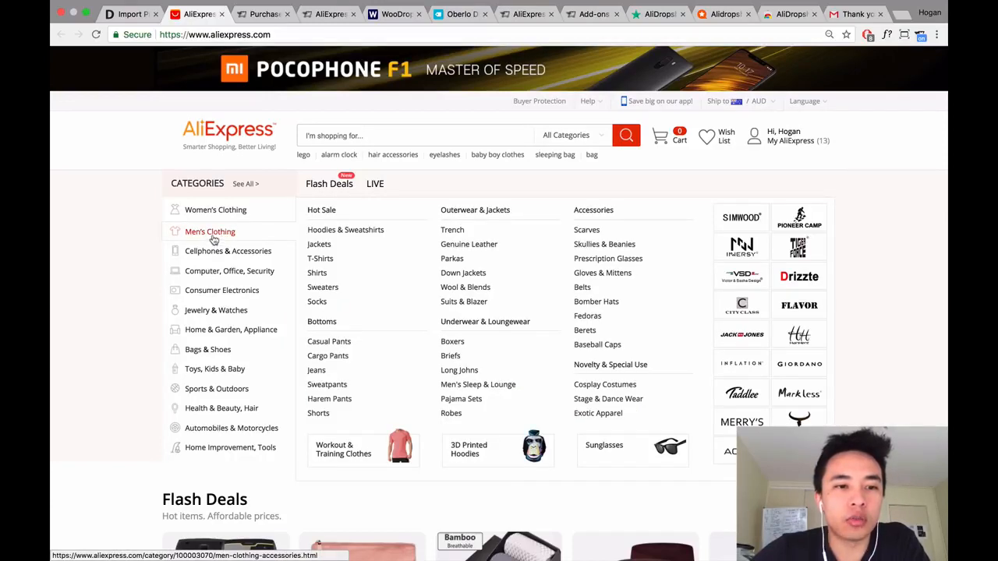
{"action": "left_click", "coordinate": [347, 237]}
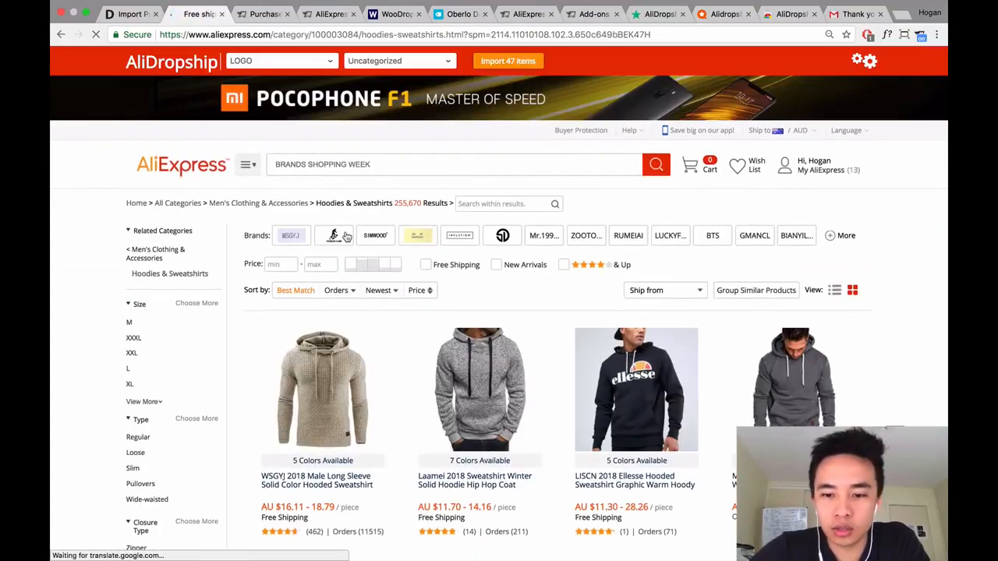
Browse the hoodie listings and open the Lanshifei Plus Size Men's Hoodies Tracksuit product page.
{"action": "scroll", "coordinate": [347, 237], "scroll_direction": "down", "scroll_amount": 5}
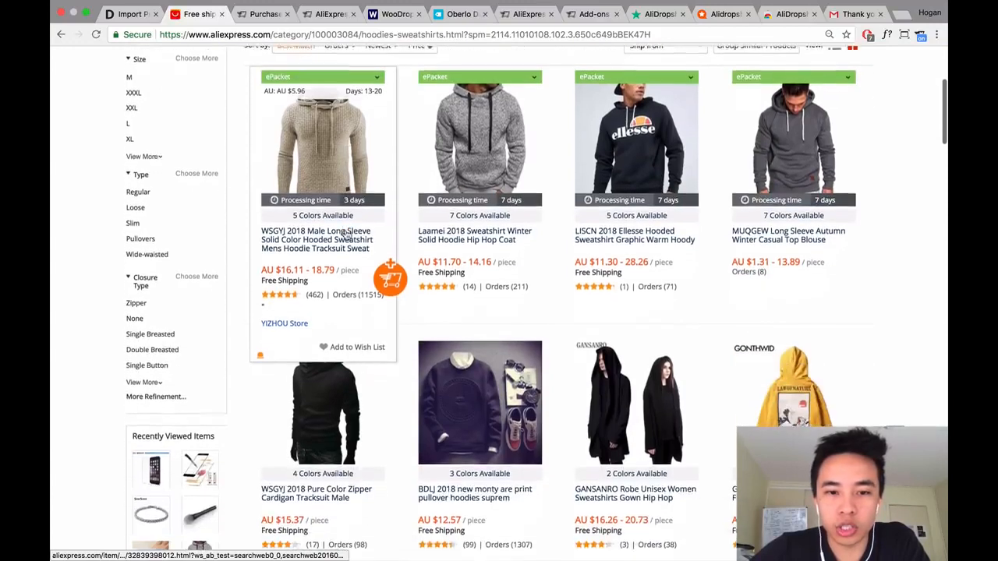
{"action": "scroll", "coordinate": [347, 235], "scroll_direction": "down", "scroll_amount": 7}
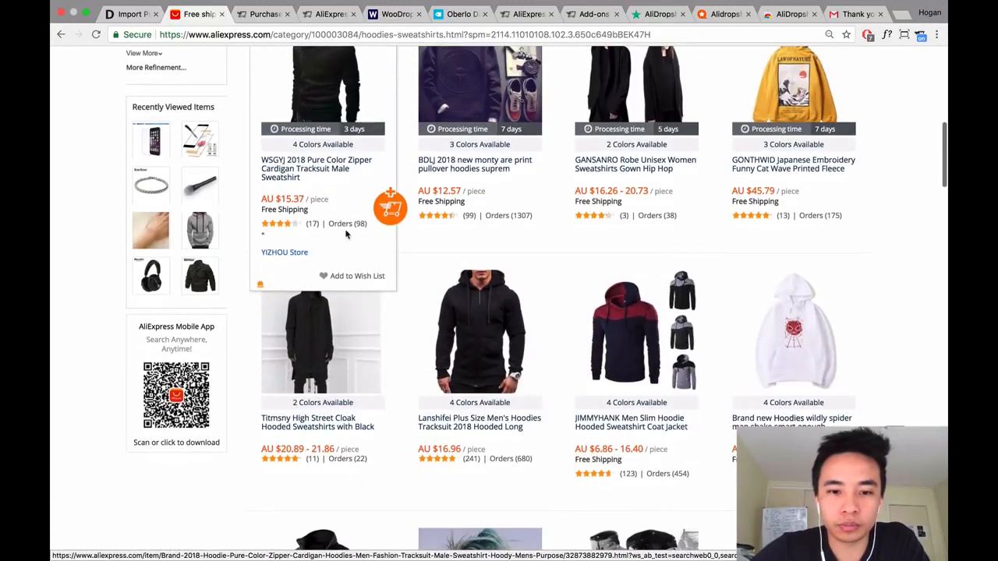
{"action": "scroll", "coordinate": [347, 236], "scroll_direction": "down", "scroll_amount": 2}
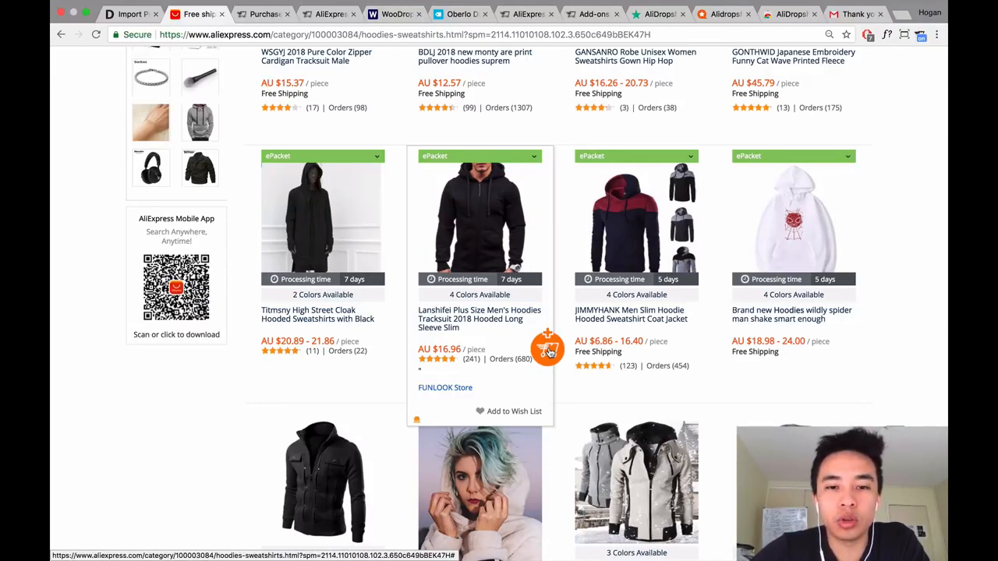
{"action": "left_click", "coordinate": [479, 258]}
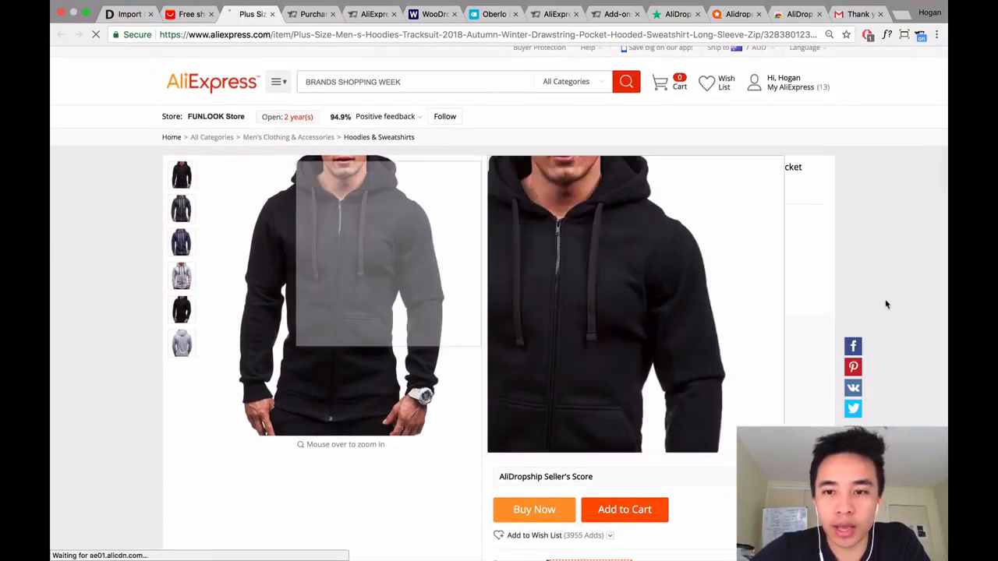
Examine the hoodie's product page, including price, color and size options, shipping, seller guarantees and item specifics.
{"action": "scroll", "coordinate": [944, 264], "scroll_direction": "down", "scroll_amount": 4}
{"action": "scroll", "coordinate": [884, 229], "scroll_direction": "up", "scroll_amount": 2}
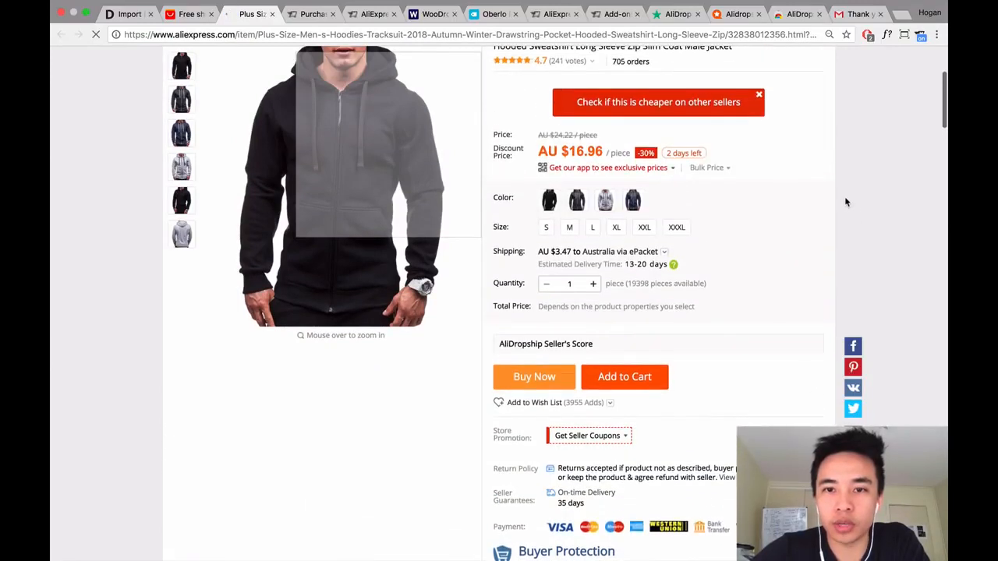
{"action": "scroll", "coordinate": [738, 143], "scroll_direction": "up", "scroll_amount": 1}
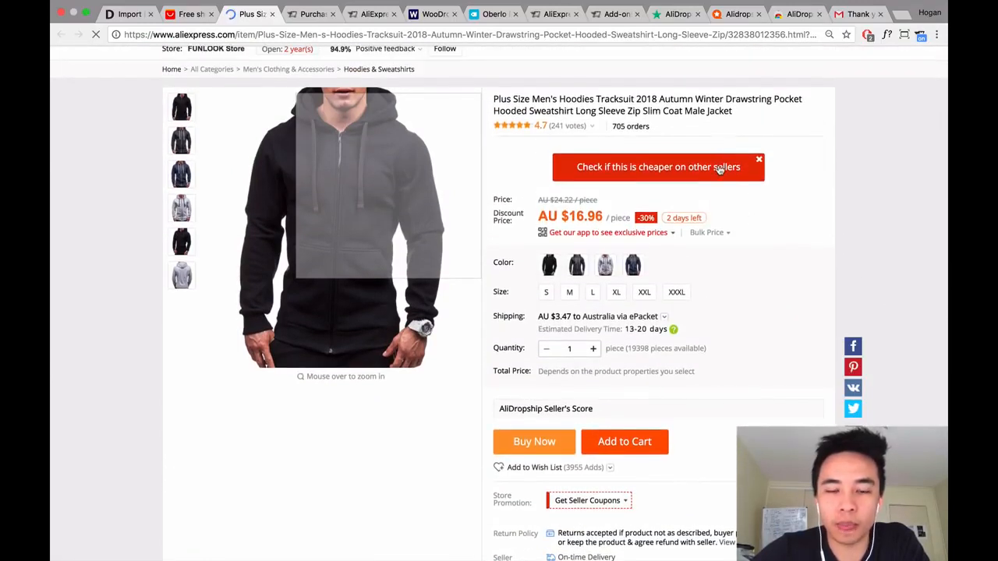
{"action": "scroll", "coordinate": [540, 213], "scroll_direction": "down", "scroll_amount": 6}
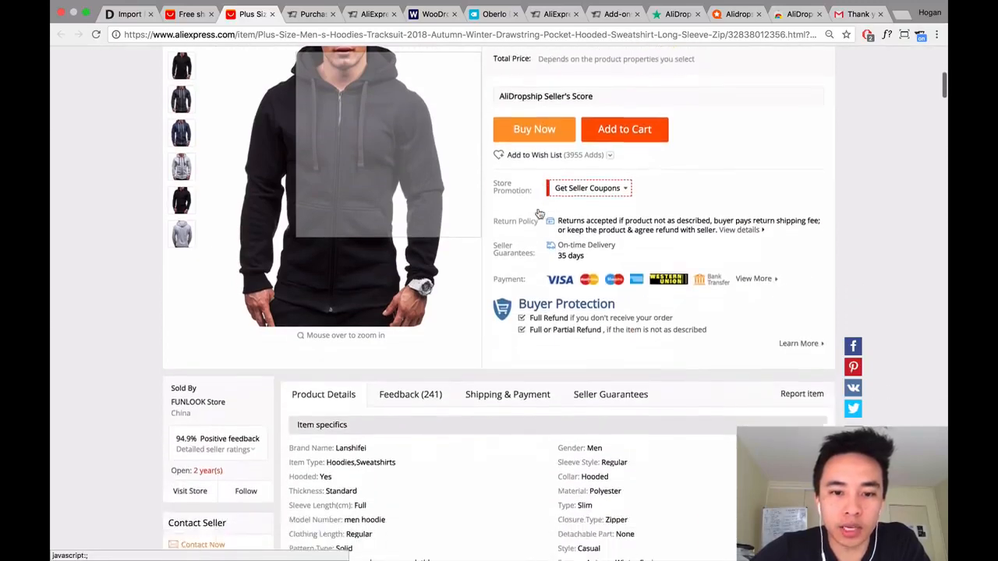
{"action": "scroll", "coordinate": [540, 213], "scroll_direction": "up", "scroll_amount": 6}
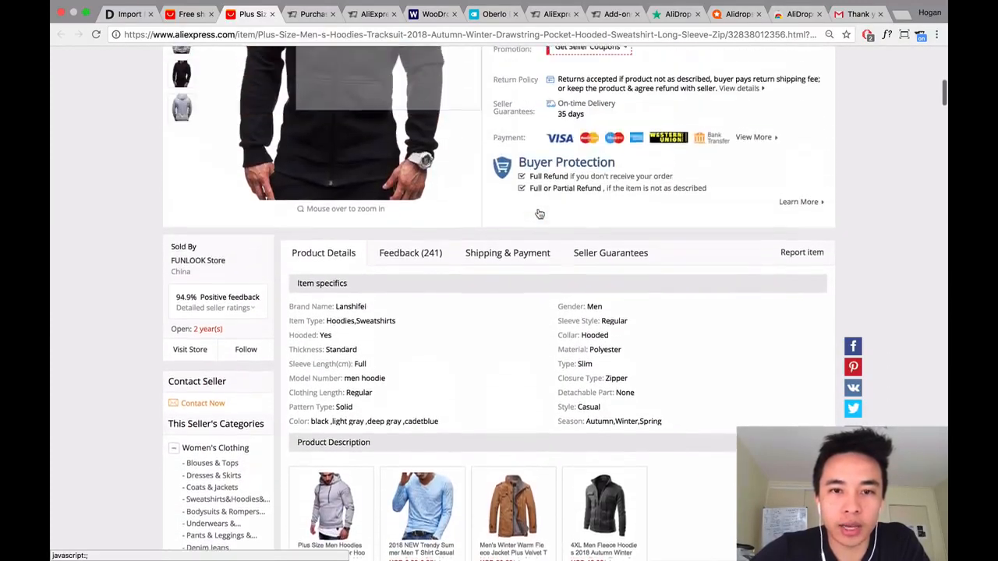
Open the hoodie in AliDropship's pre-import editor and look over its general details and description.
{"action": "scroll", "coordinate": [538, 209], "scroll_direction": "up", "scroll_amount": 3}
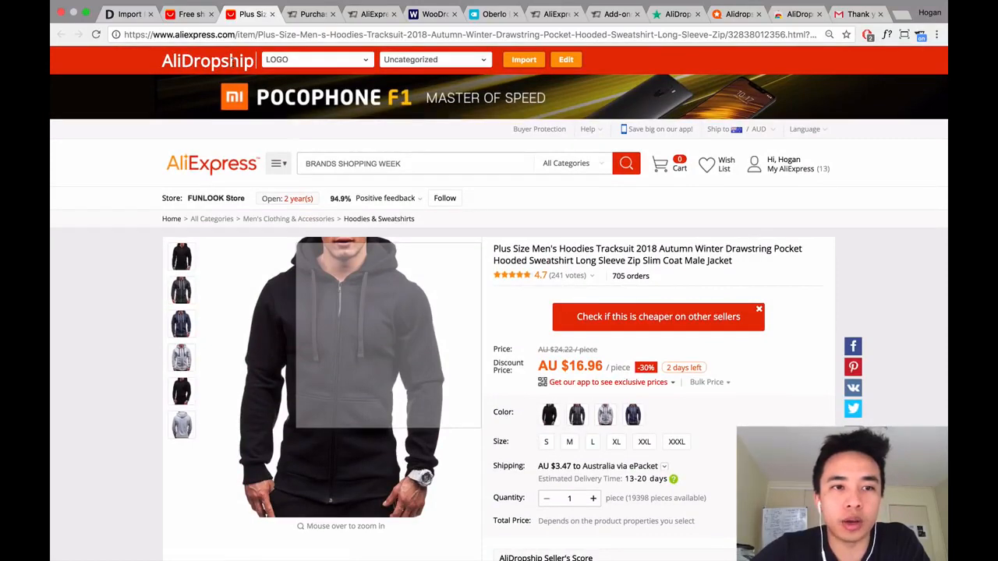
{"action": "left_click", "coordinate": [564, 64]}
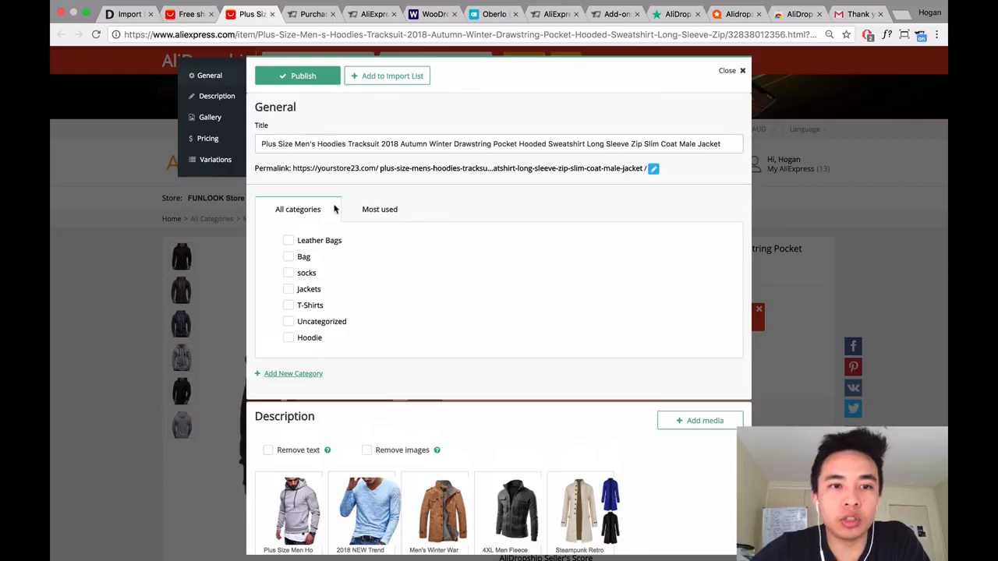
{"action": "scroll", "coordinate": [374, 295], "scroll_direction": "down", "scroll_amount": 10}
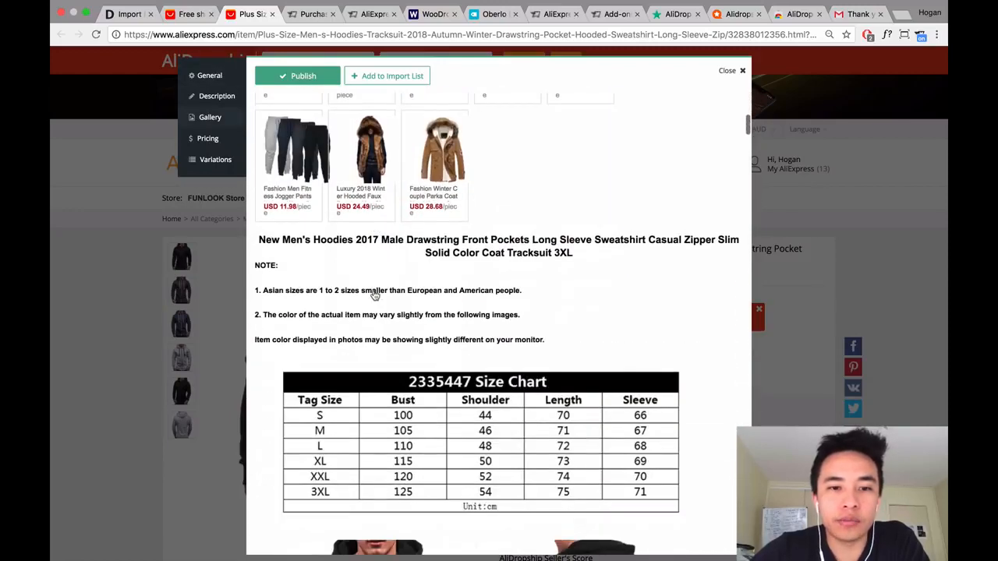
{"action": "scroll", "coordinate": [374, 290], "scroll_direction": "down", "scroll_amount": 3}
{"action": "scroll", "coordinate": [375, 293], "scroll_direction": "up", "scroll_amount": 12}
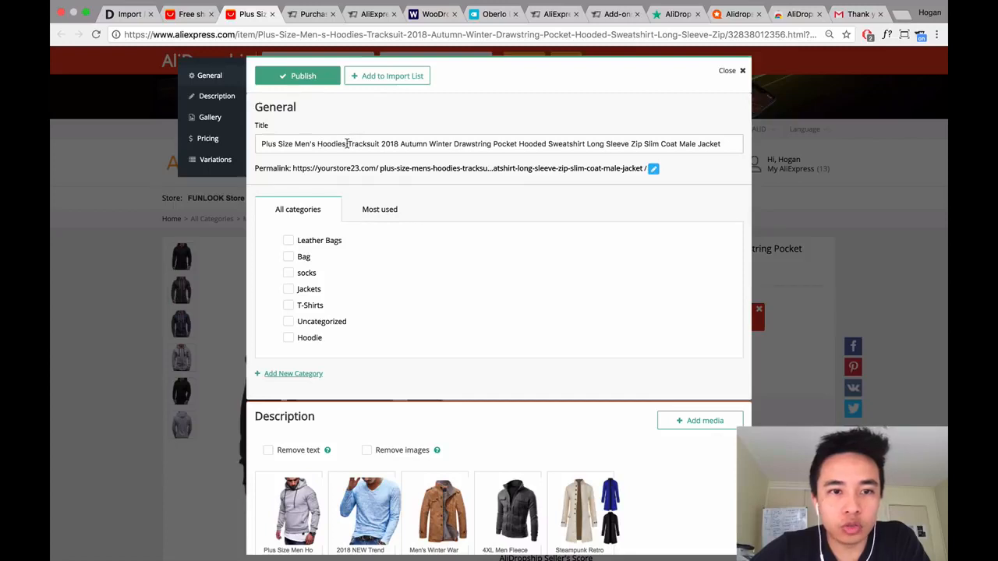
Shorten the product title to "Plus Size Men's Hoodies" and its permalink to plus-size-mens-hoodies.
{"action": "left_click_drag", "start_coordinate": [348, 144], "coordinate": [722, 143]}
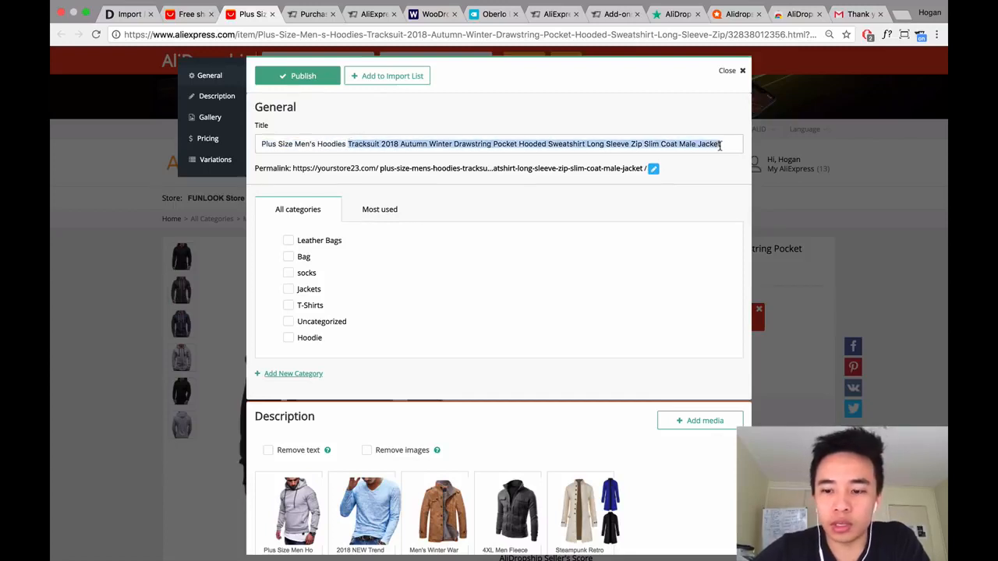
{"action": "key", "text": "BackSpace"}
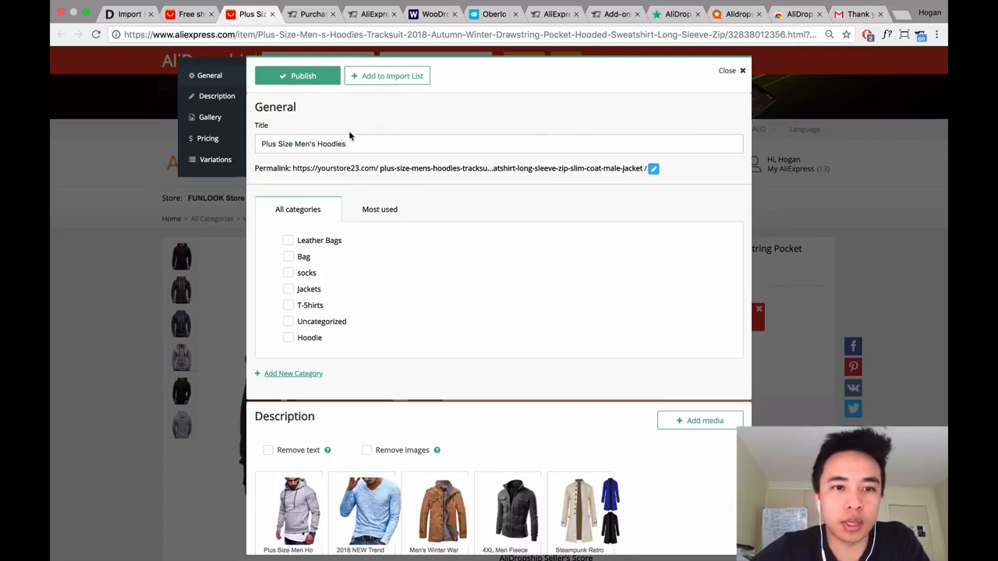
{"action": "left_click", "coordinate": [653, 168]}
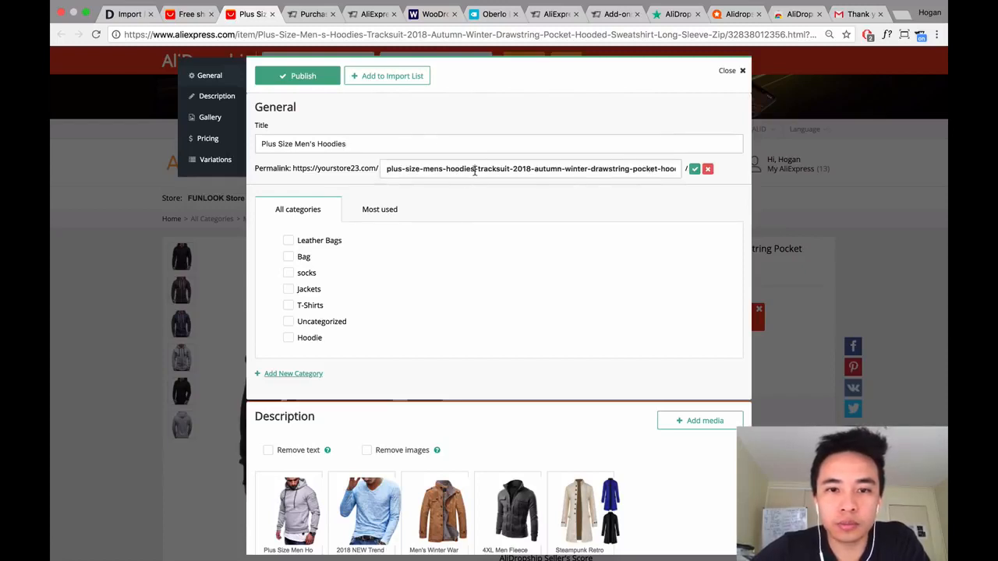
{"action": "left_click_drag", "start_coordinate": [475, 169], "coordinate": [713, 169]}
{"action": "key", "text": "BackSpace"}
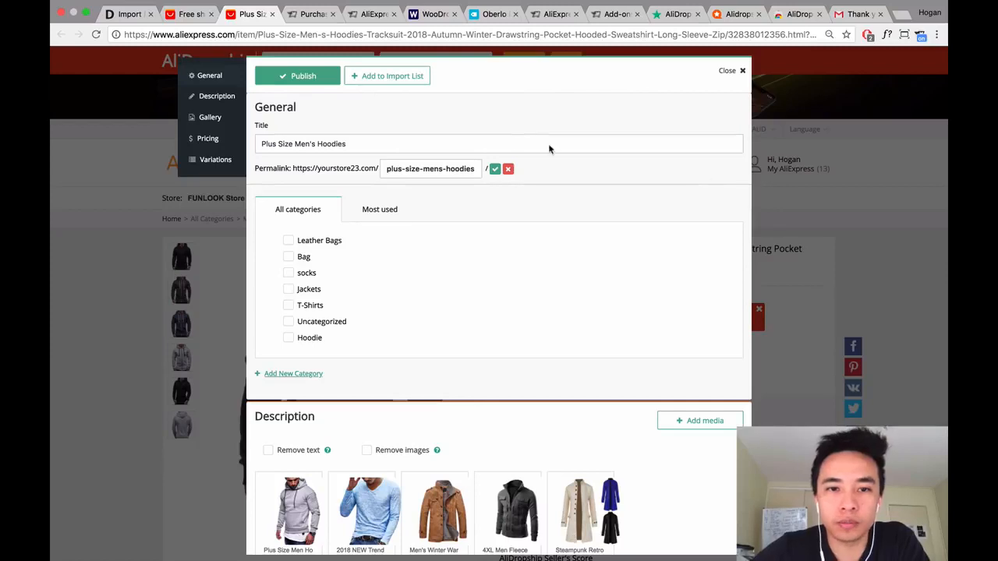
{"action": "left_click", "coordinate": [496, 170]}
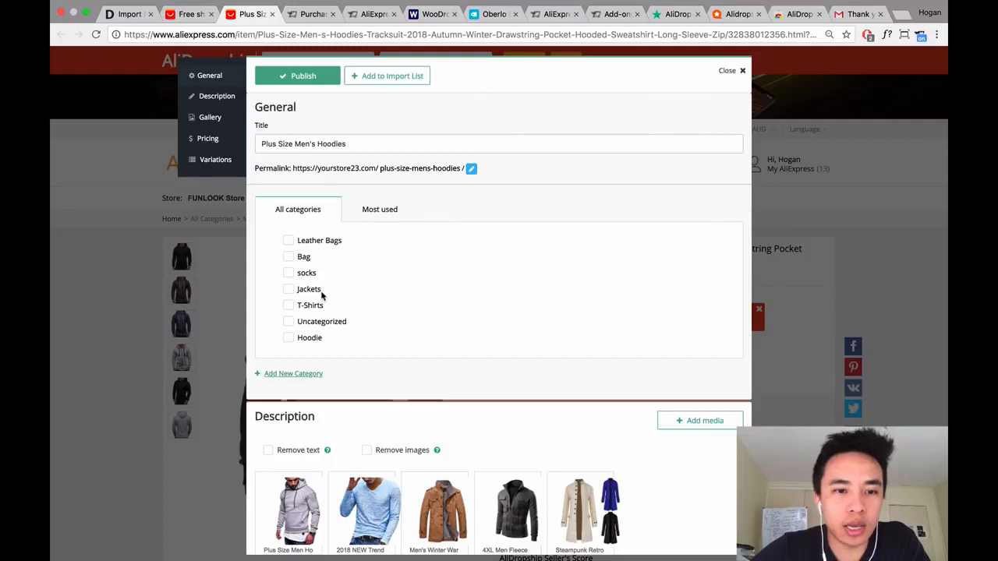
Assign the product to the Hoodie category and review the description's related products, size chart and photos.
{"action": "scroll", "coordinate": [321, 294], "scroll_direction": "down", "scroll_amount": 1}
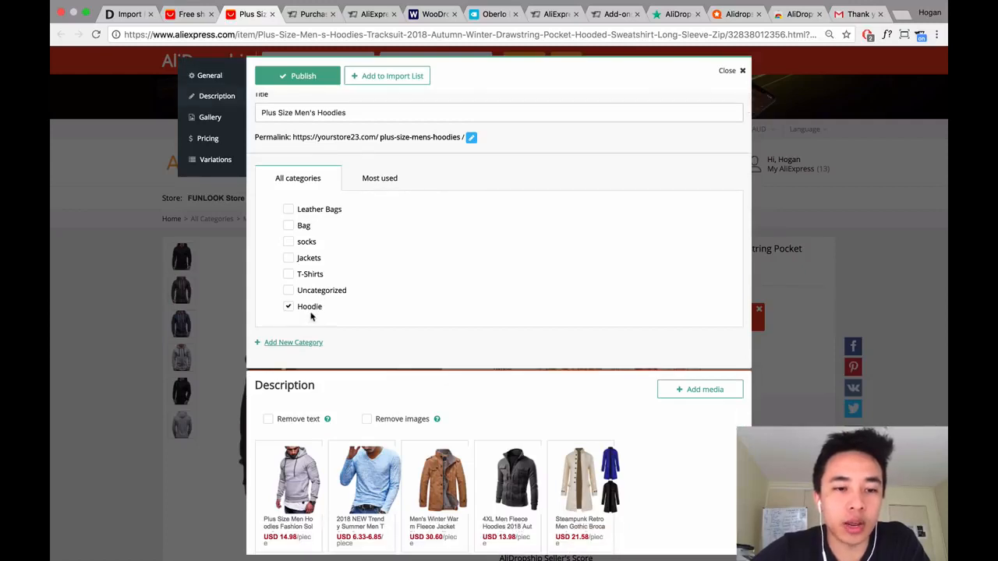
{"action": "scroll", "coordinate": [290, 346], "scroll_direction": "down", "scroll_amount": 5}
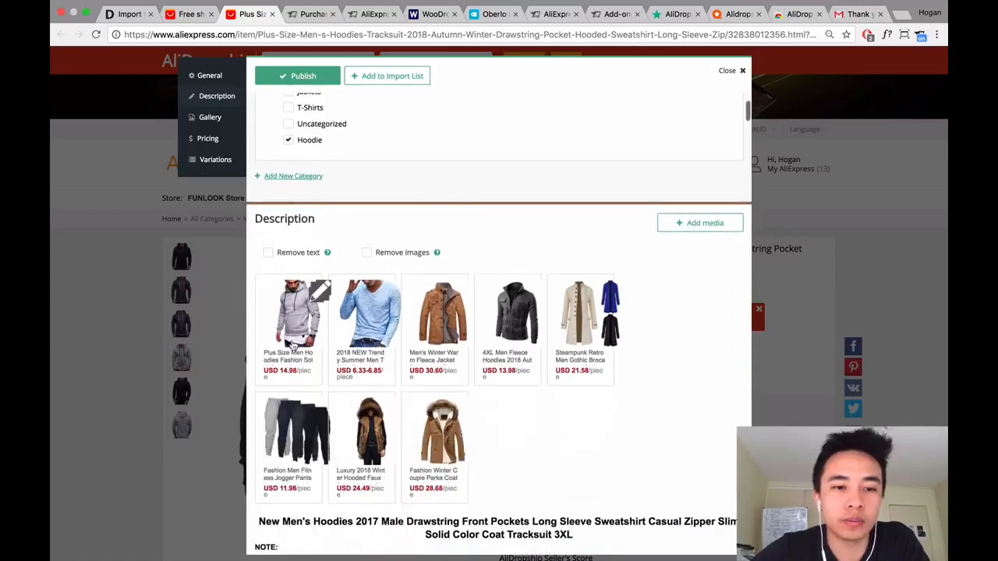
{"action": "scroll", "coordinate": [290, 346], "scroll_direction": "down", "scroll_amount": 2}
{"action": "scroll", "coordinate": [291, 343], "scroll_direction": "down", "scroll_amount": 5}
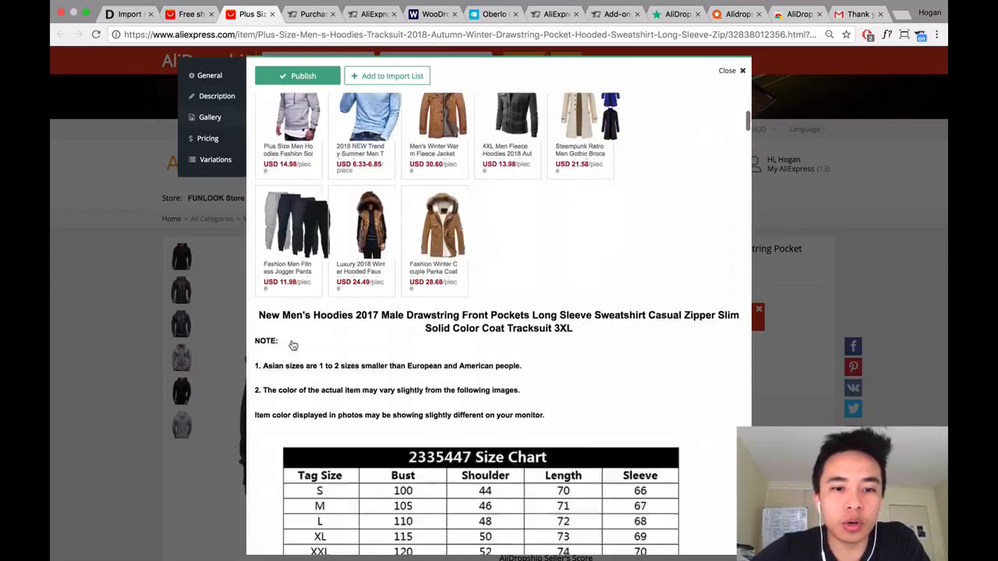
{"action": "scroll", "coordinate": [292, 341], "scroll_direction": "down", "scroll_amount": 10}
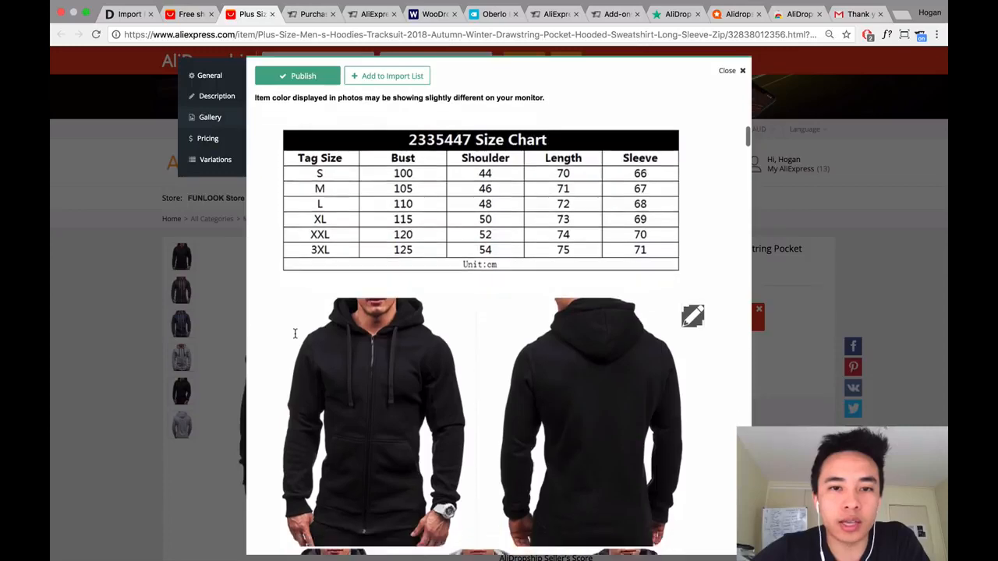
{"action": "scroll", "coordinate": [294, 333], "scroll_direction": "down", "scroll_amount": 14}
{"action": "scroll", "coordinate": [295, 333], "scroll_direction": "up", "scroll_amount": 20}
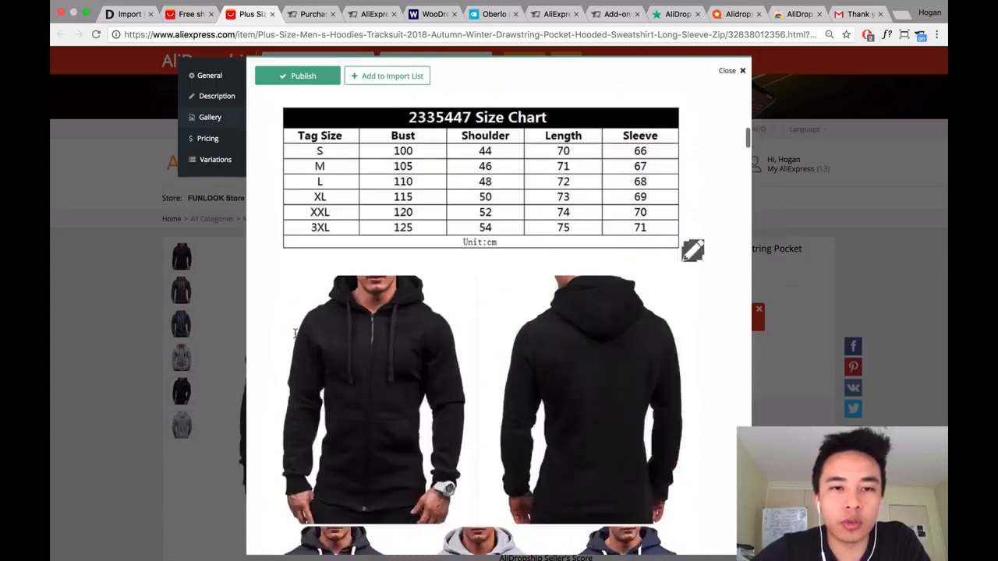
{"action": "scroll", "coordinate": [295, 333], "scroll_direction": "up", "scroll_amount": 7}
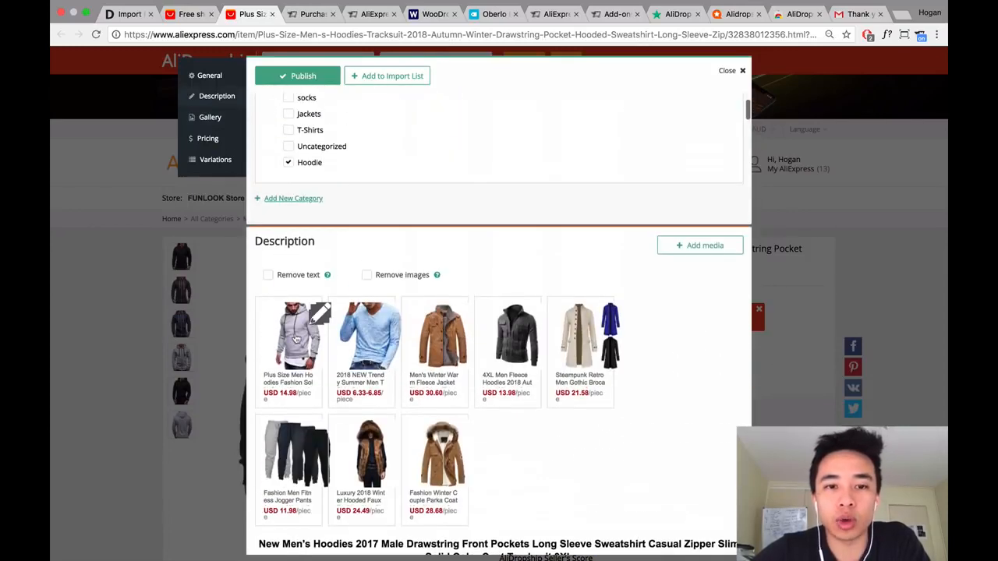
Delete the related-product thumbnails and the leftover empty box above the description's heading.
{"action": "scroll", "coordinate": [296, 338], "scroll_direction": "down", "scroll_amount": 4}
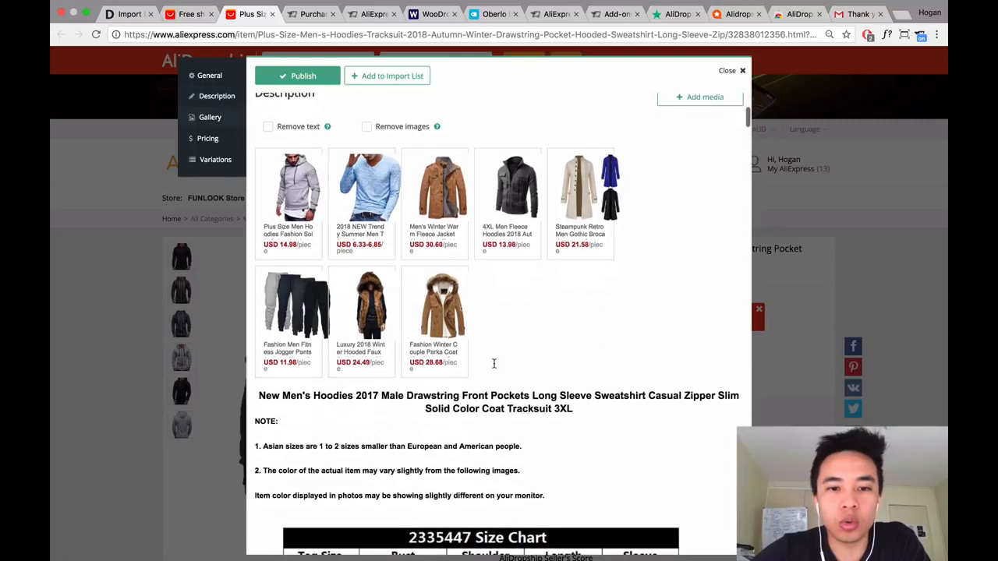
{"action": "left_click", "coordinate": [494, 363]}
{"action": "left_click_drag", "start_coordinate": [481, 399], "coordinate": [277, 258]}
{"action": "key", "text": "BackSpace"}
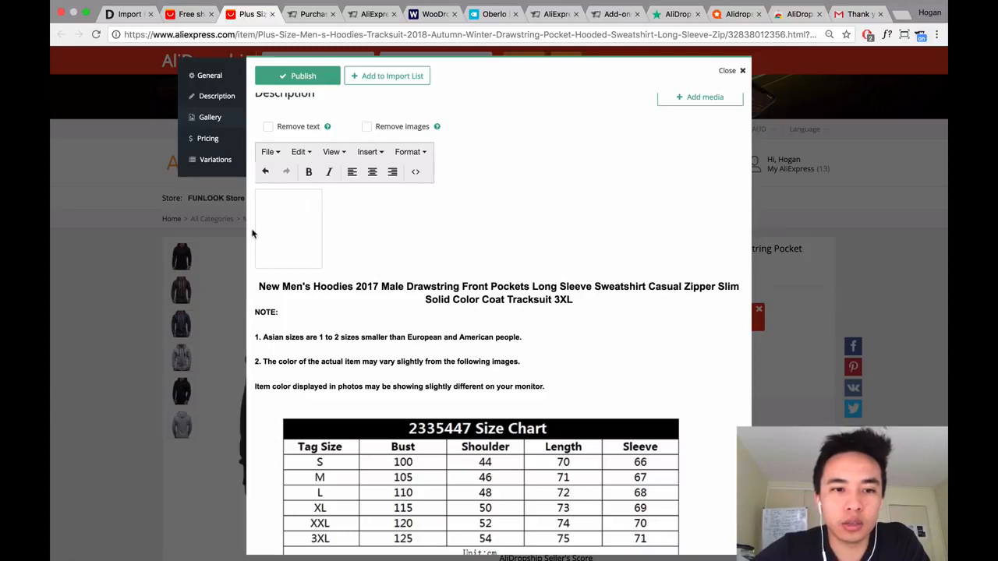
{"action": "left_click", "coordinate": [255, 287]}
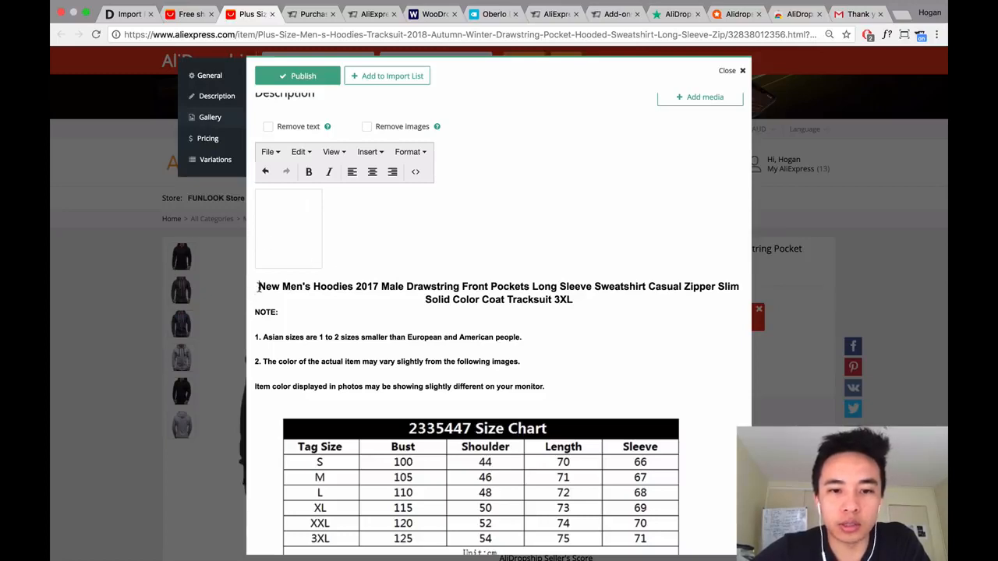
{"action": "key", "text": "BackSpace"}
{"action": "key", "text": "BackSpace"}
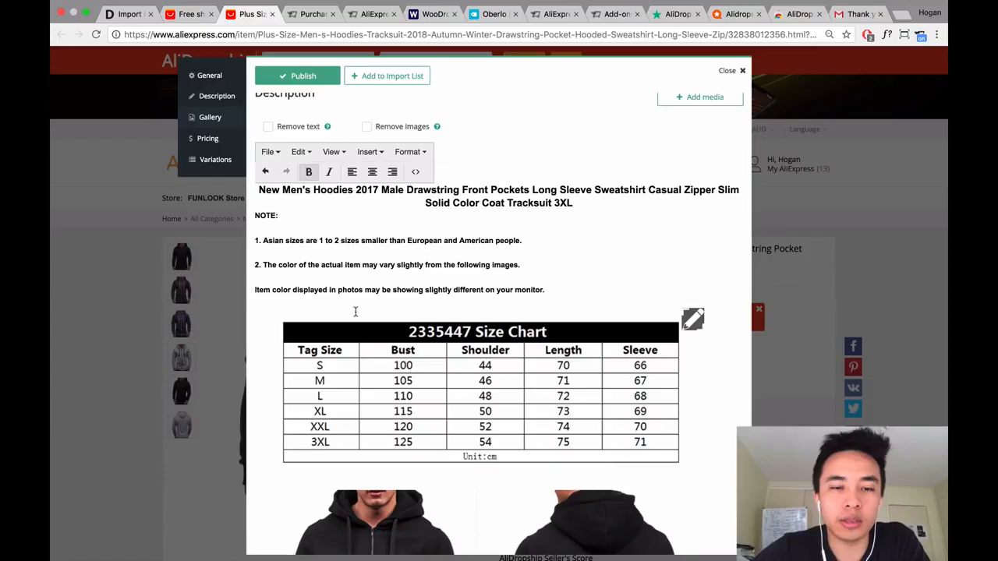
Examine the remaining description text, size chart and hoodie photos, down to the product gallery.
{"action": "scroll", "coordinate": [356, 312], "scroll_direction": "down", "scroll_amount": 10}
{"action": "scroll", "coordinate": [357, 311], "scroll_direction": "down", "scroll_amount": 15}
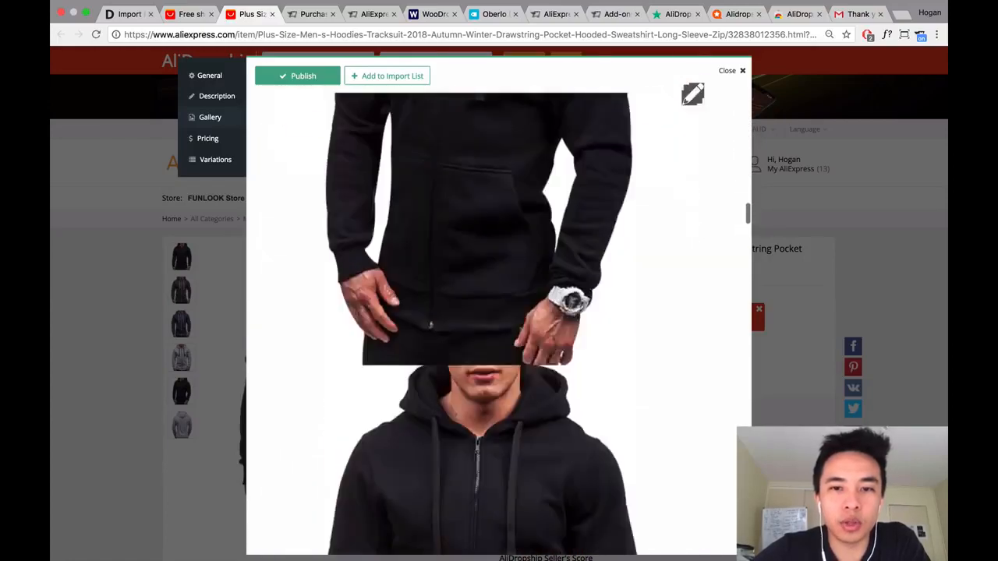
{"action": "scroll", "coordinate": [356, 312], "scroll_direction": "down", "scroll_amount": 15}
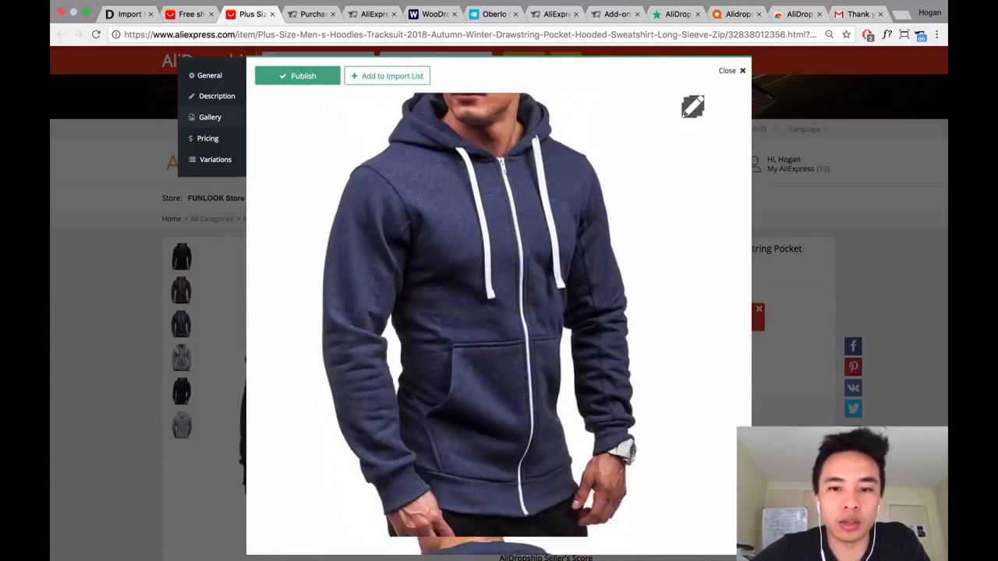
{"action": "scroll", "coordinate": [357, 316], "scroll_direction": "up", "scroll_amount": 5}
{"action": "scroll", "coordinate": [356, 315], "scroll_direction": "up", "scroll_amount": 5}
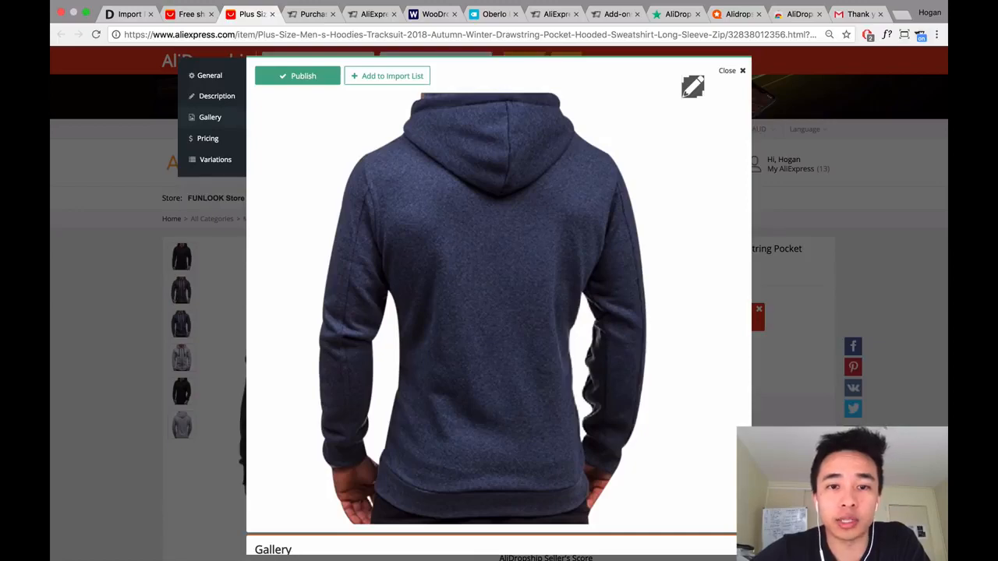
{"action": "scroll", "coordinate": [386, 313], "scroll_direction": "up", "scroll_amount": 20}
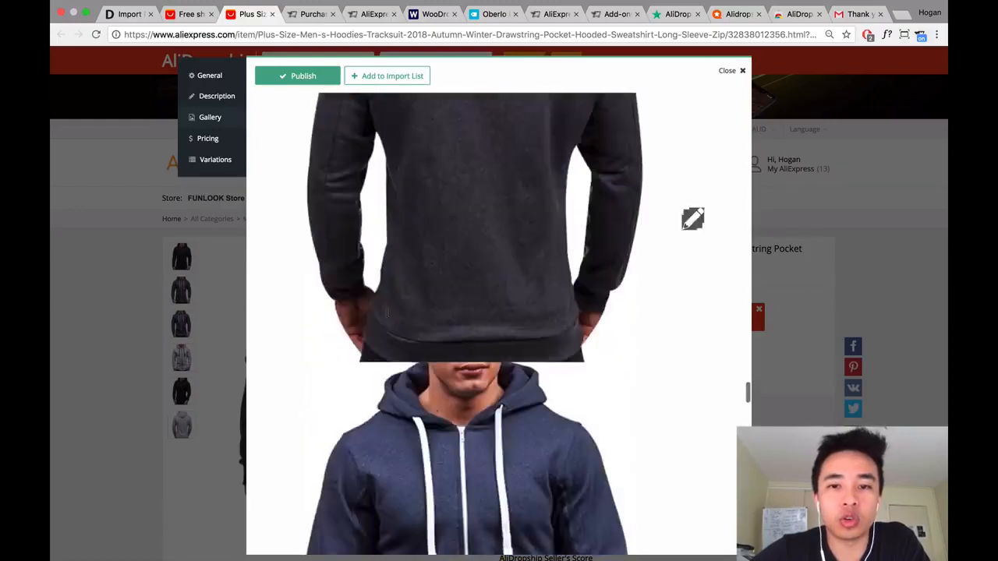
{"action": "scroll", "coordinate": [386, 313], "scroll_direction": "up", "scroll_amount": 20}
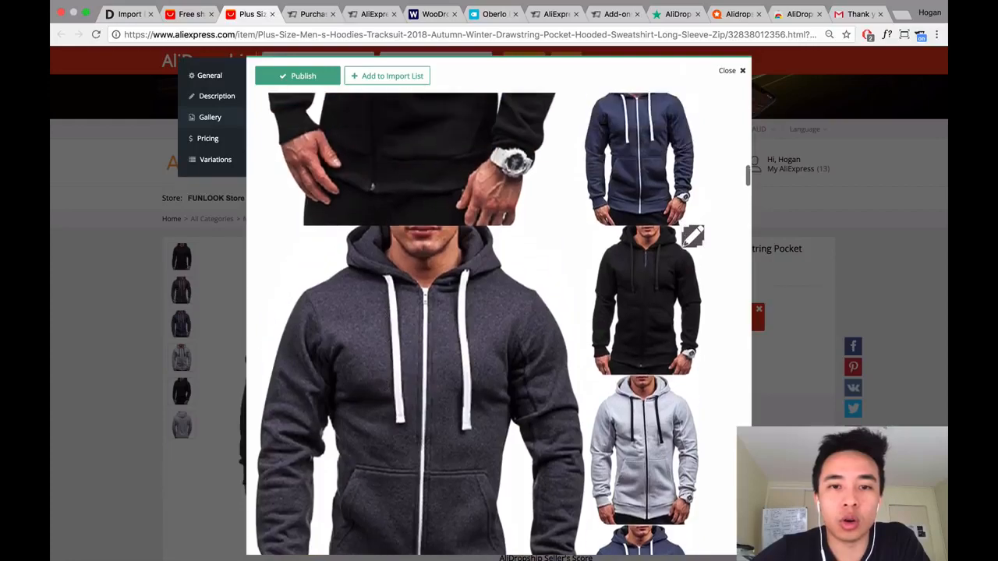
{"action": "scroll", "coordinate": [388, 313], "scroll_direction": "down", "scroll_amount": 3}
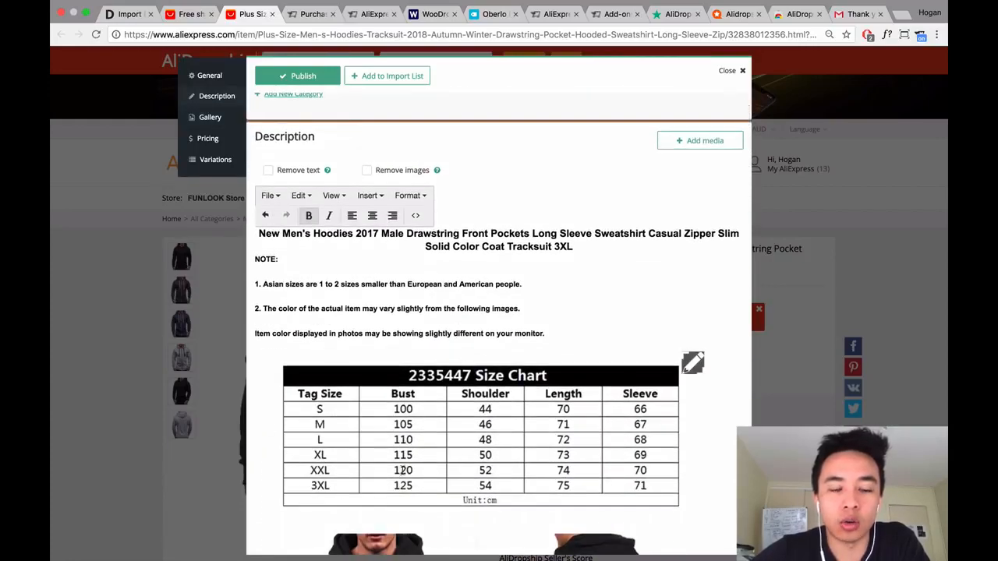
{"action": "scroll", "coordinate": [424, 439], "scroll_direction": "down", "scroll_amount": 20}
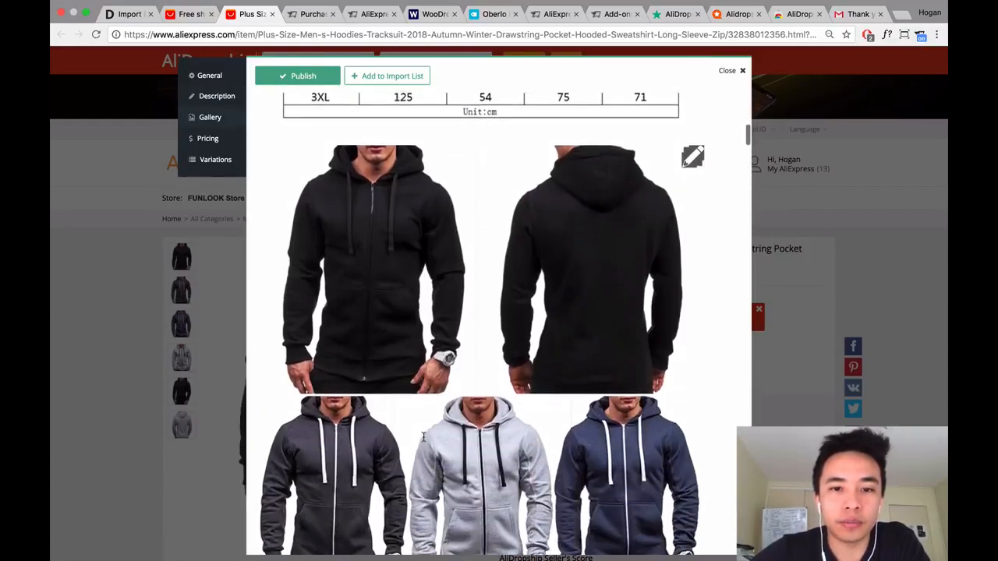
{"action": "scroll", "coordinate": [424, 431], "scroll_direction": "down", "scroll_amount": 20}
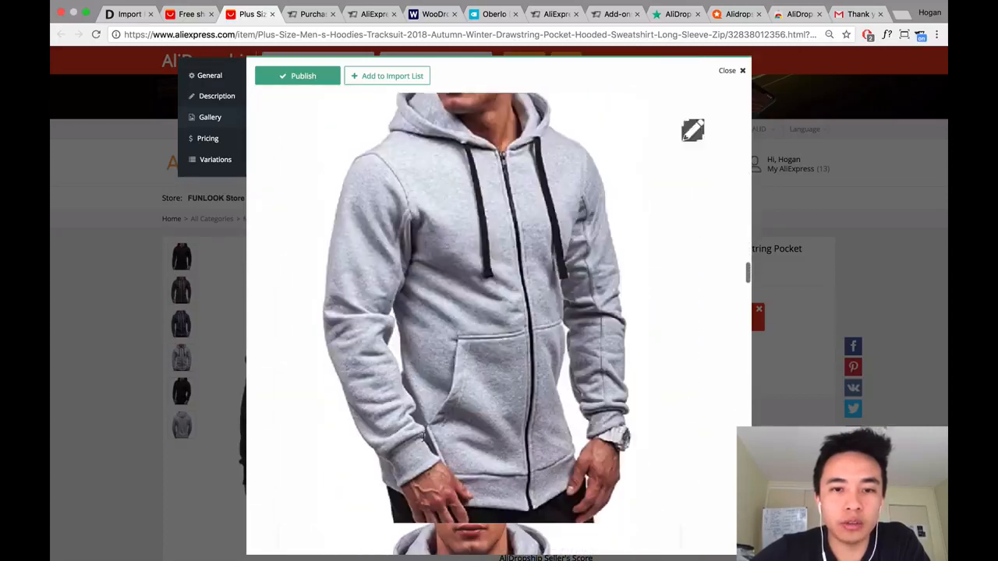
{"action": "scroll", "coordinate": [423, 431], "scroll_direction": "down", "scroll_amount": 20}
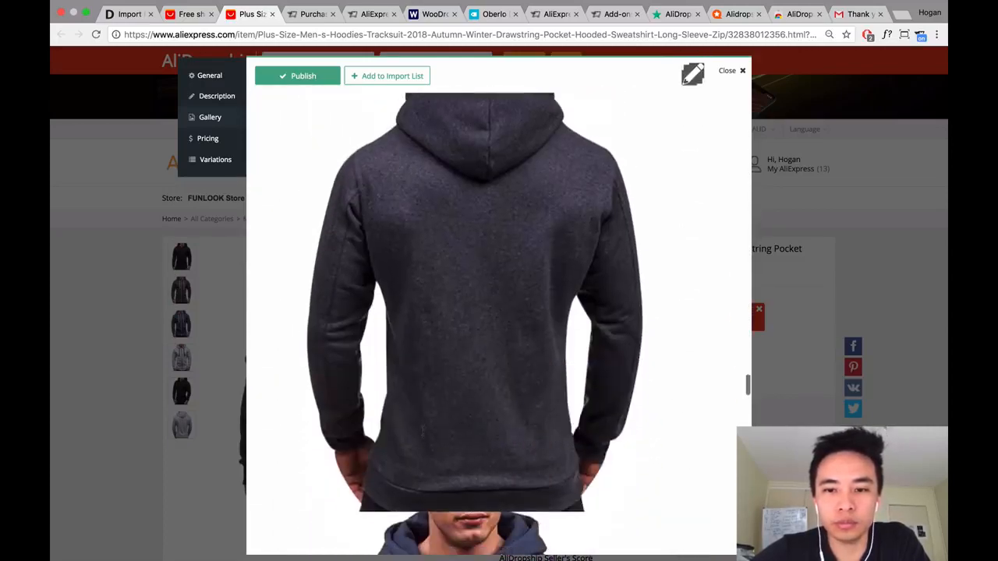
{"action": "scroll", "coordinate": [423, 431], "scroll_direction": "down", "scroll_amount": 5}
{"action": "scroll", "coordinate": [423, 431], "scroll_direction": "up", "scroll_amount": 4}
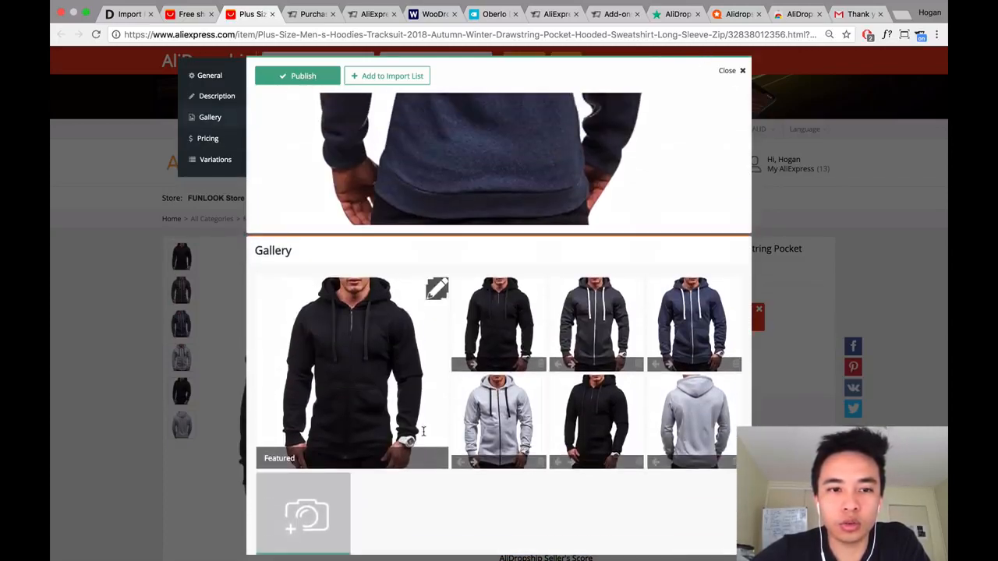
Open the featured gallery image in the image editor and set the brush to color #ffffff and size 31px.
{"action": "left_click", "coordinate": [434, 291]}
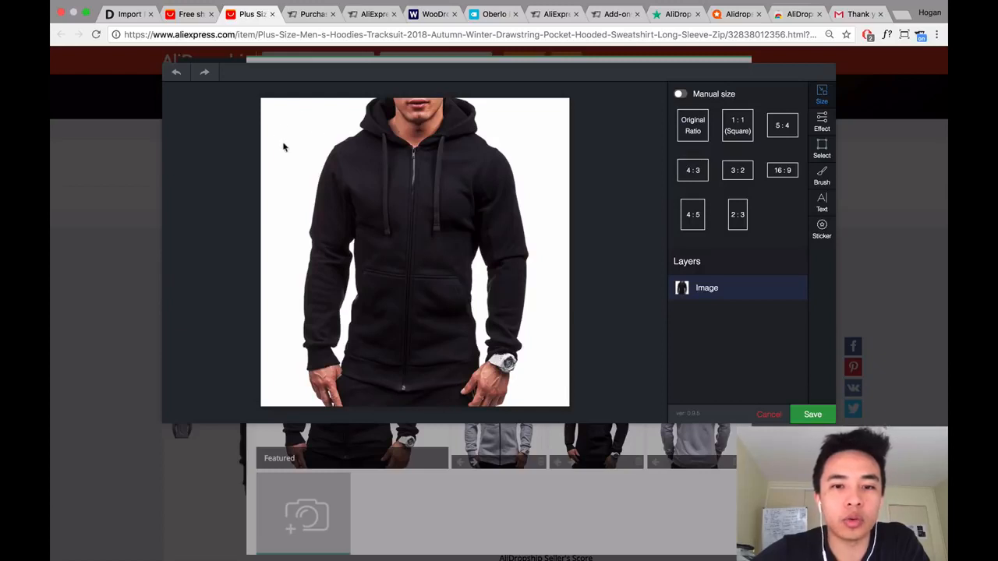
{"action": "left_click", "coordinate": [822, 174]}
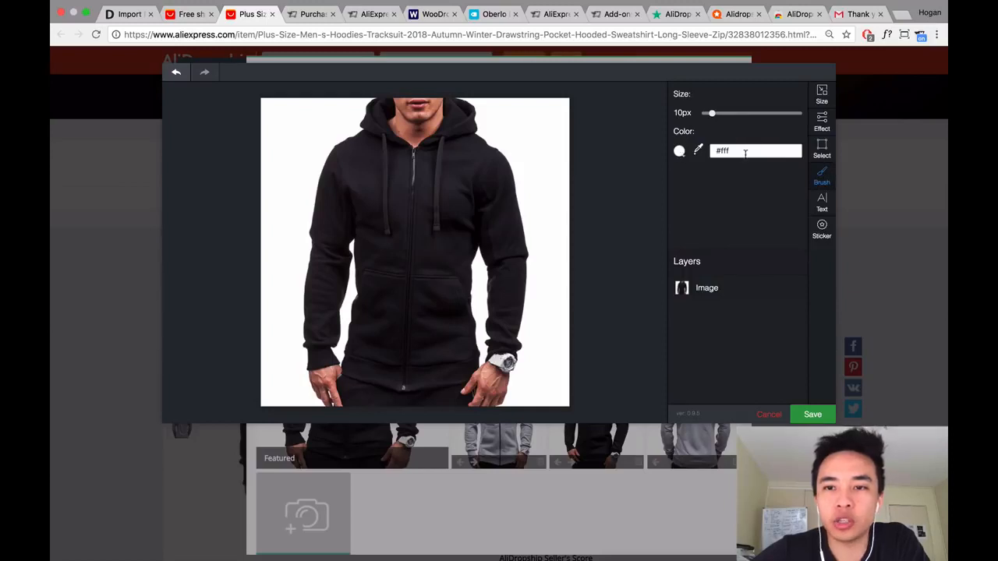
{"action": "left_click", "coordinate": [680, 152]}
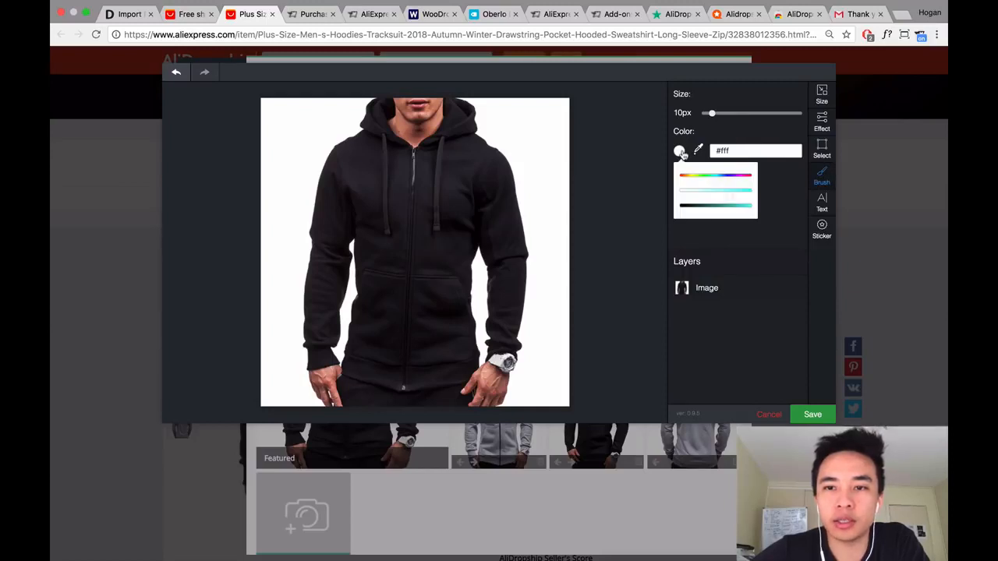
{"action": "left_click", "coordinate": [739, 151]}
{"action": "type", "text": "fff"}
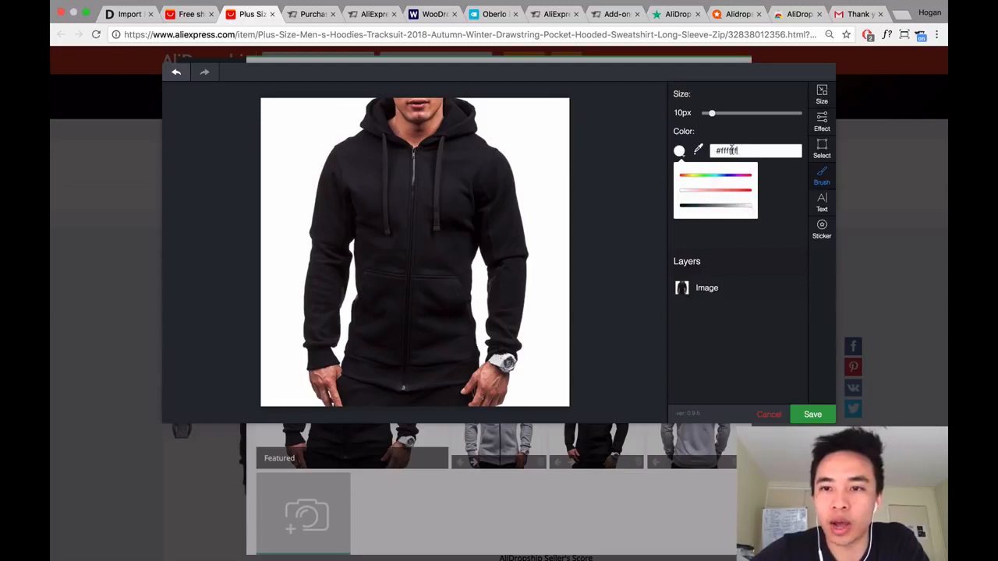
{"action": "left_click_drag", "start_coordinate": [712, 114], "coordinate": [733, 115]}
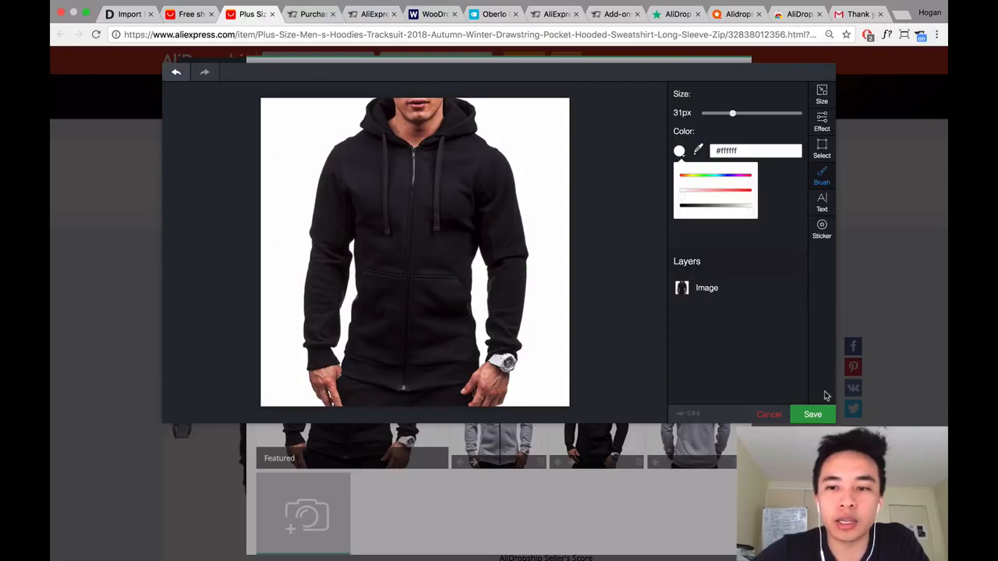
Try out an example text layer and the stickers on the featured image, delete the text layer and save the image.
{"action": "left_click", "coordinate": [825, 204]}
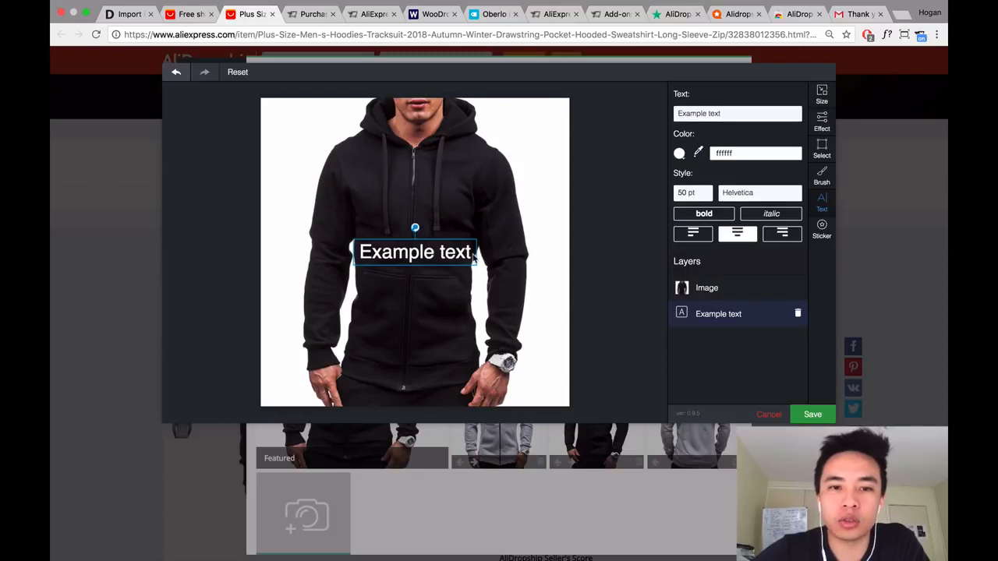
{"action": "left_click", "coordinate": [821, 233]}
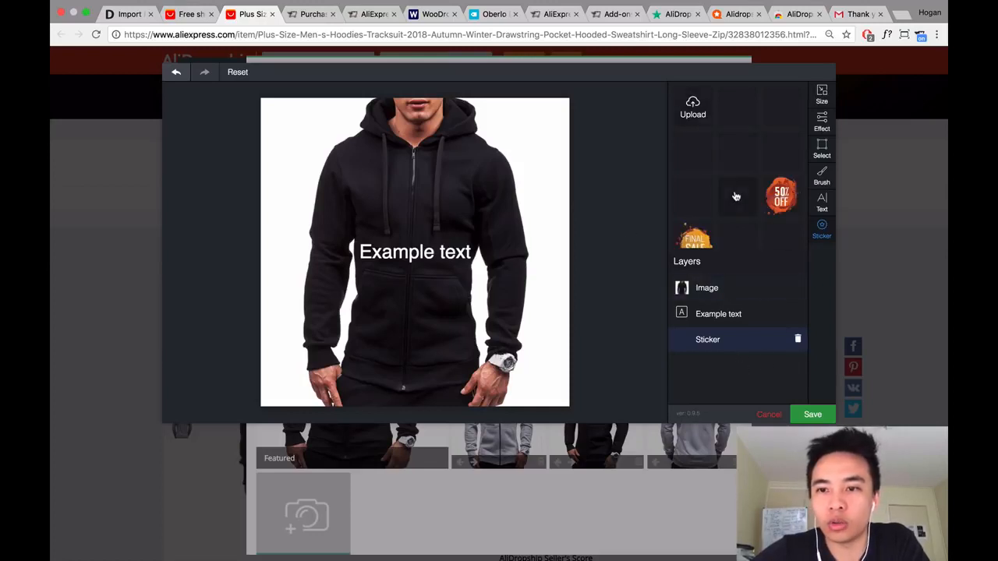
{"action": "left_click", "coordinate": [440, 251]}
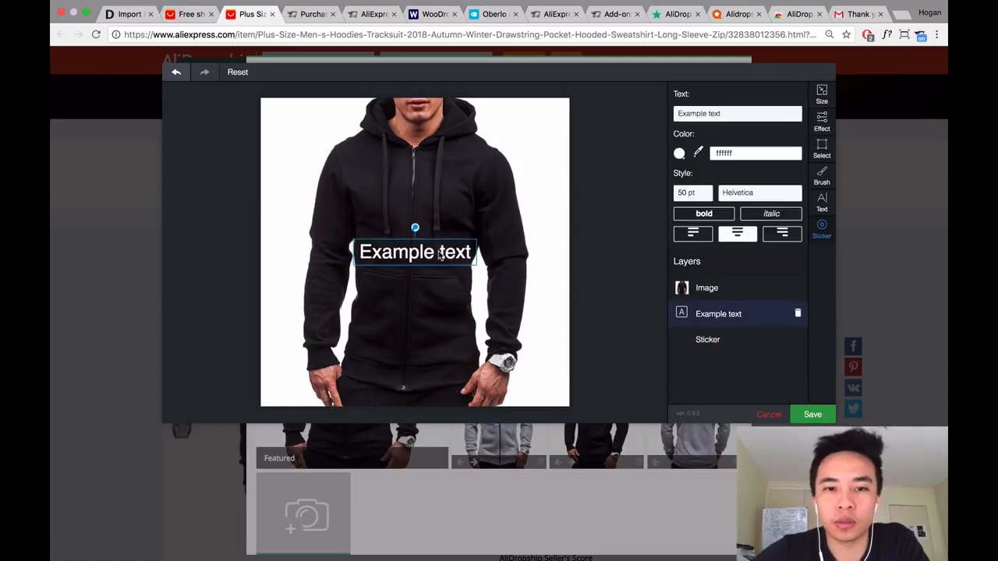
{"action": "left_click", "coordinate": [798, 314]}
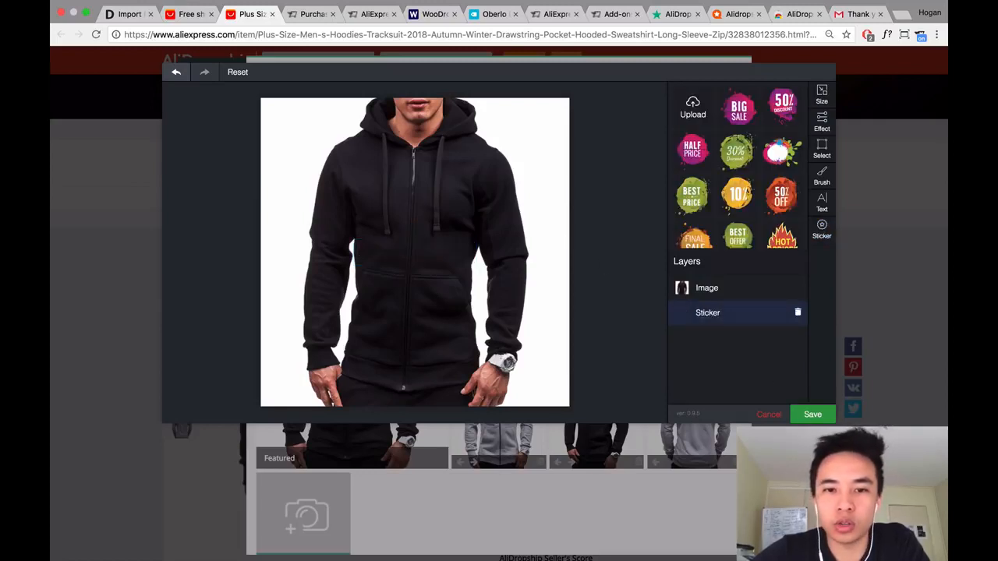
{"action": "left_click", "coordinate": [812, 416]}
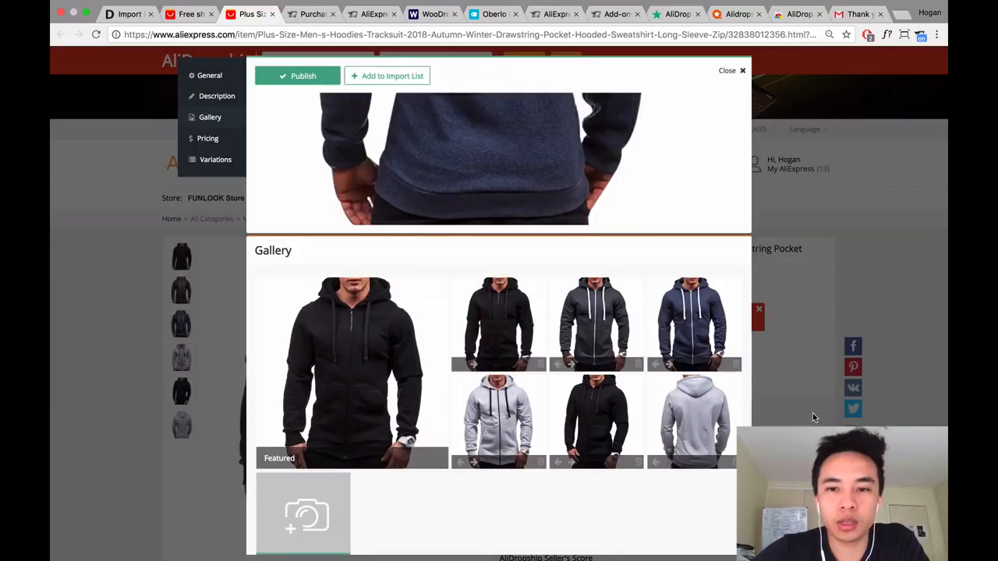
Examine the hoodie's pricing and its color and size variations, with a brief look at the store's Import Products page.
{"action": "scroll", "coordinate": [669, 424], "scroll_direction": "down", "scroll_amount": 8}
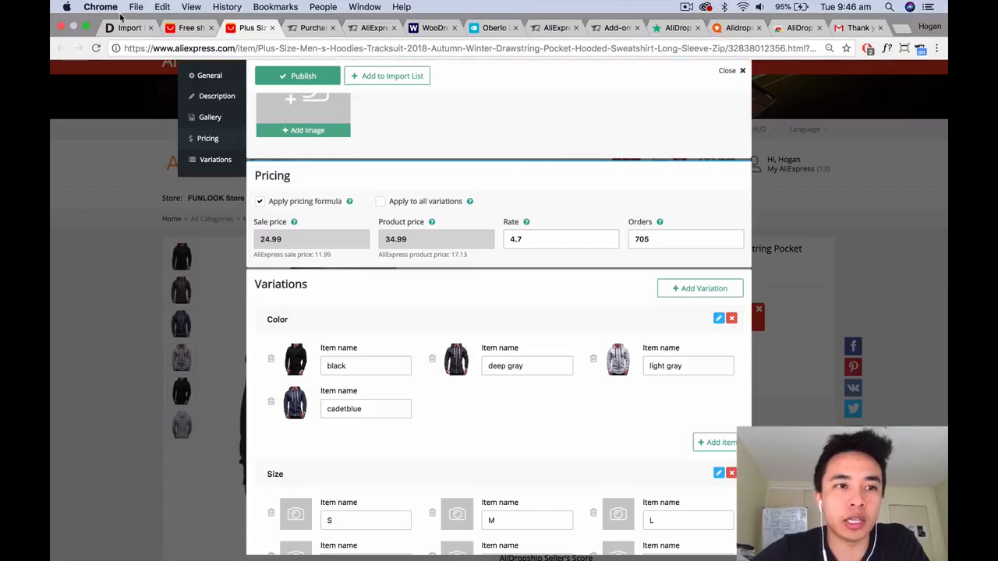
{"action": "left_click", "coordinate": [125, 28]}
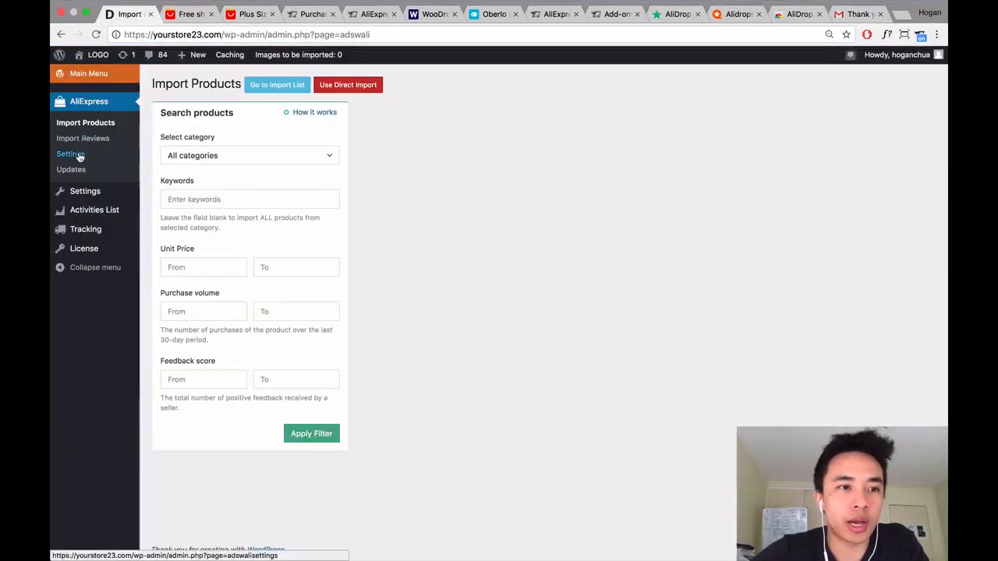
{"action": "left_click", "coordinate": [245, 16]}
{"action": "scroll", "coordinate": [438, 298], "scroll_direction": "down", "scroll_amount": 5}
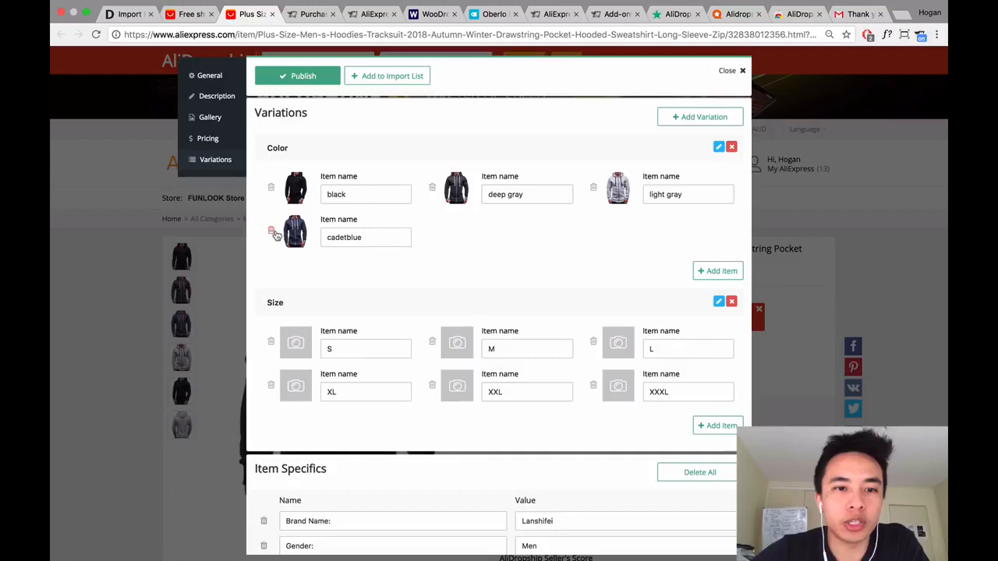
{"action": "scroll", "coordinate": [392, 277], "scroll_direction": "down", "scroll_amount": 8}
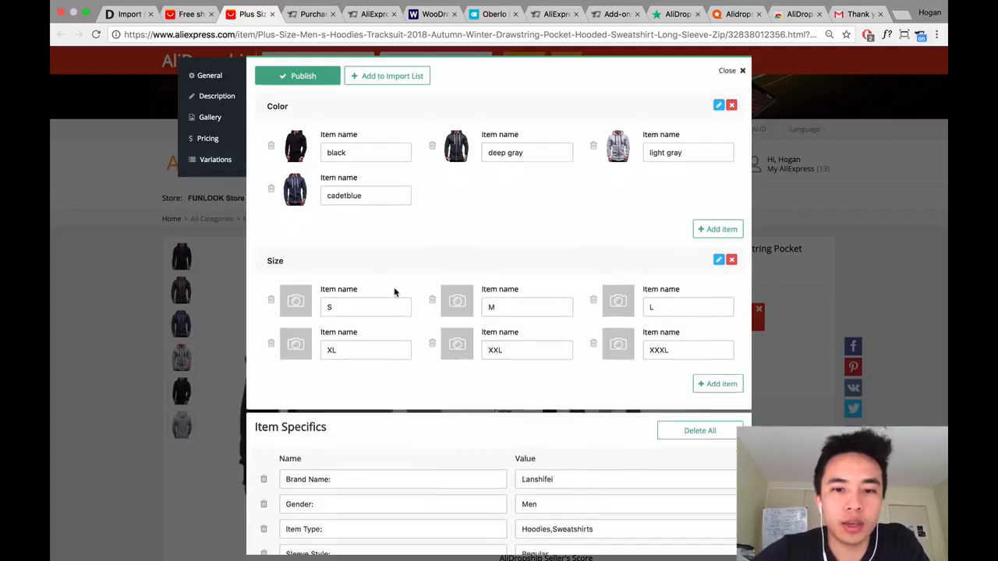
Delete the Season and Color entries from the hoodie's item specifics.
{"action": "scroll", "coordinate": [395, 279], "scroll_direction": "down", "scroll_amount": 1}
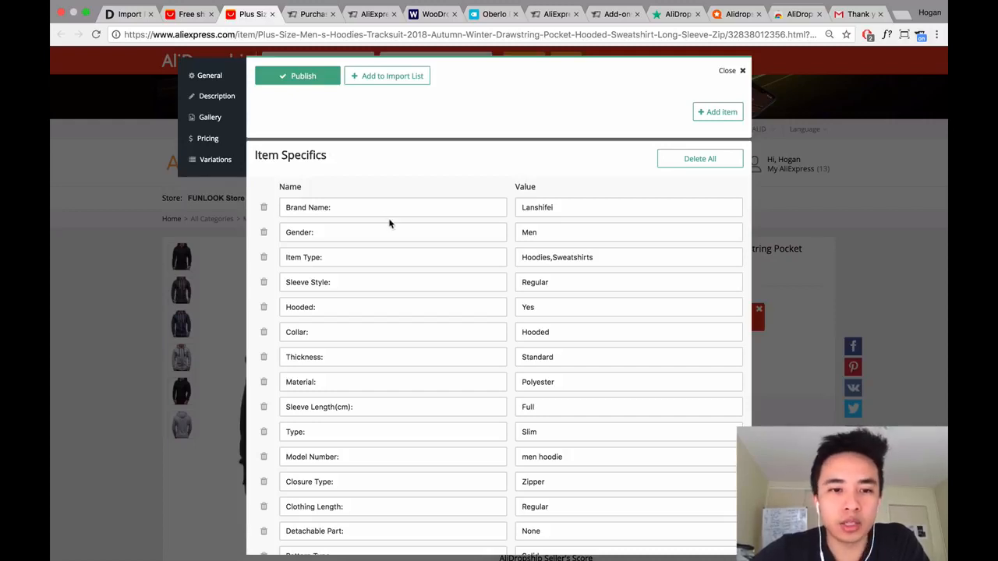
{"action": "scroll", "coordinate": [390, 224], "scroll_direction": "down", "scroll_amount": 5}
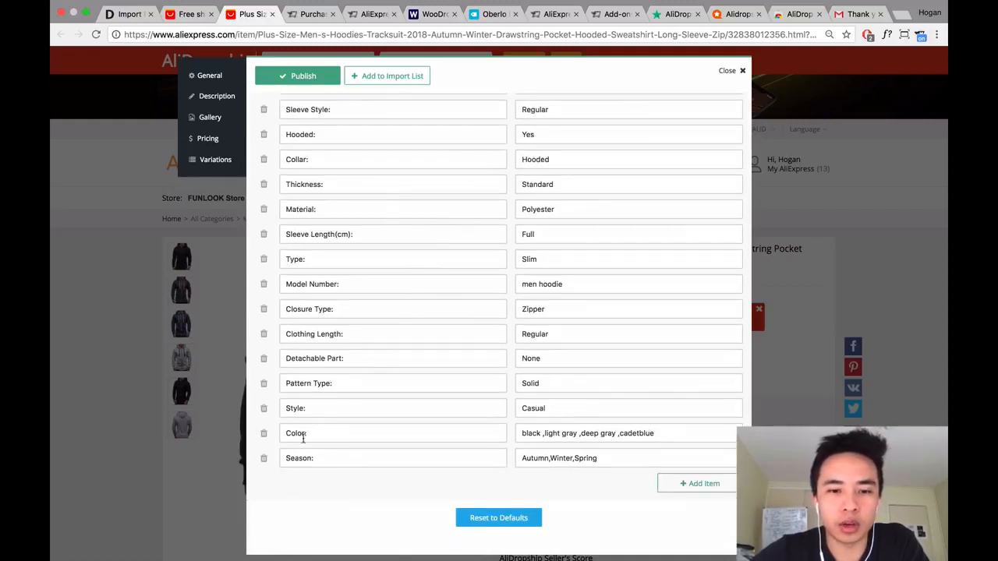
{"action": "left_click", "coordinate": [264, 460]}
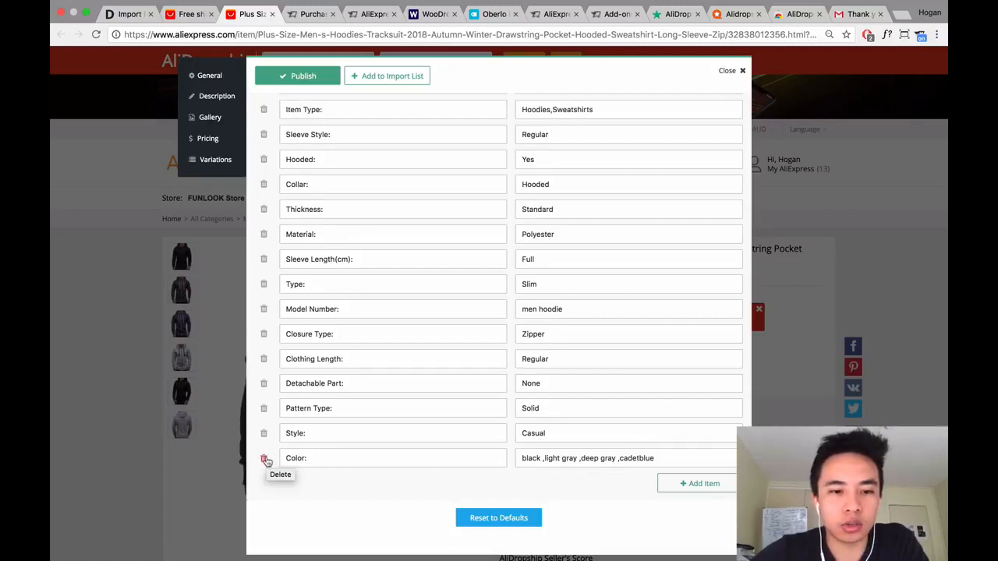
{"action": "left_click", "coordinate": [264, 459]}
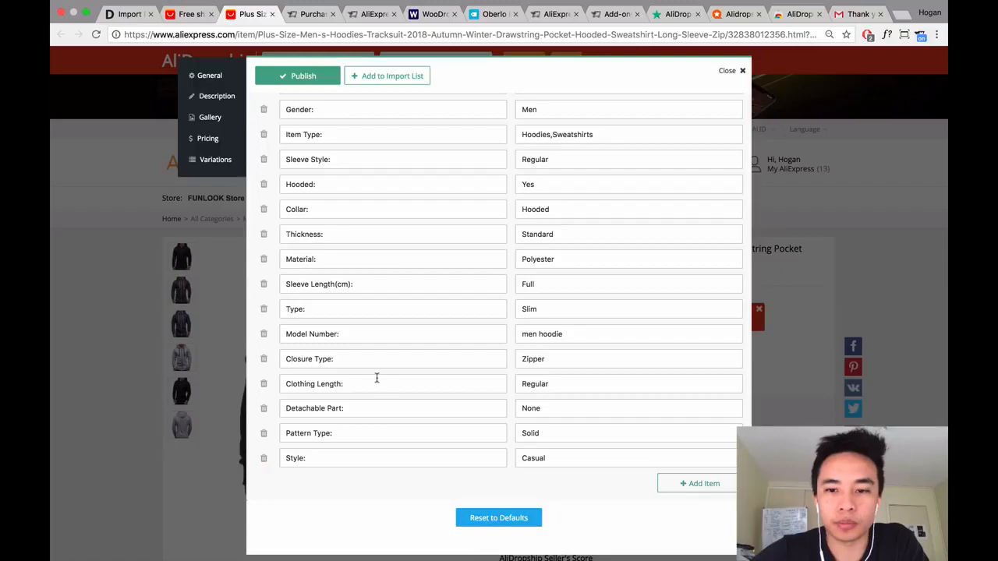
Look back over the hoodie's variations, pricing, gallery and description photos.
{"action": "scroll", "coordinate": [377, 379], "scroll_direction": "up", "scroll_amount": 20}
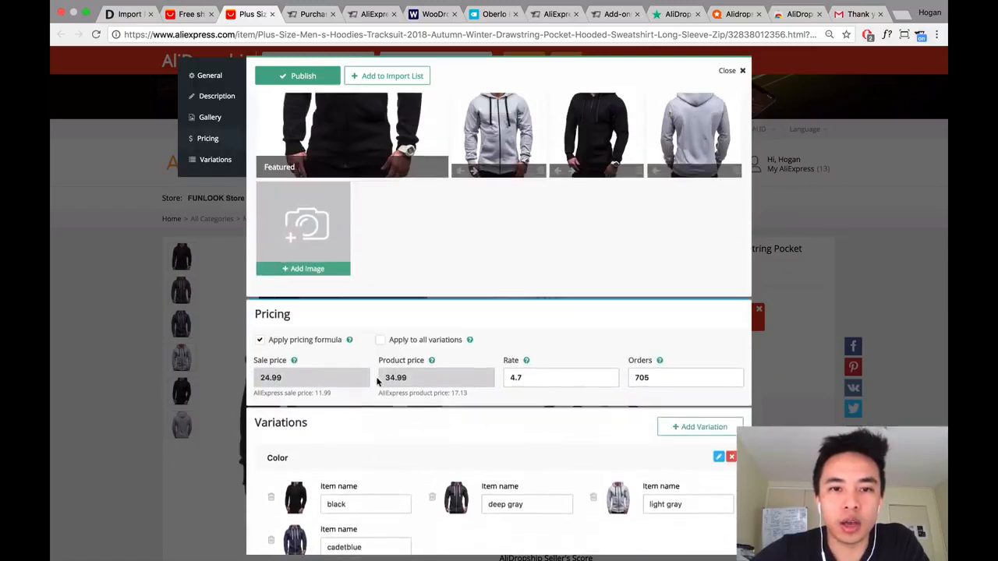
{"action": "scroll", "coordinate": [376, 379], "scroll_direction": "up", "scroll_amount": 15}
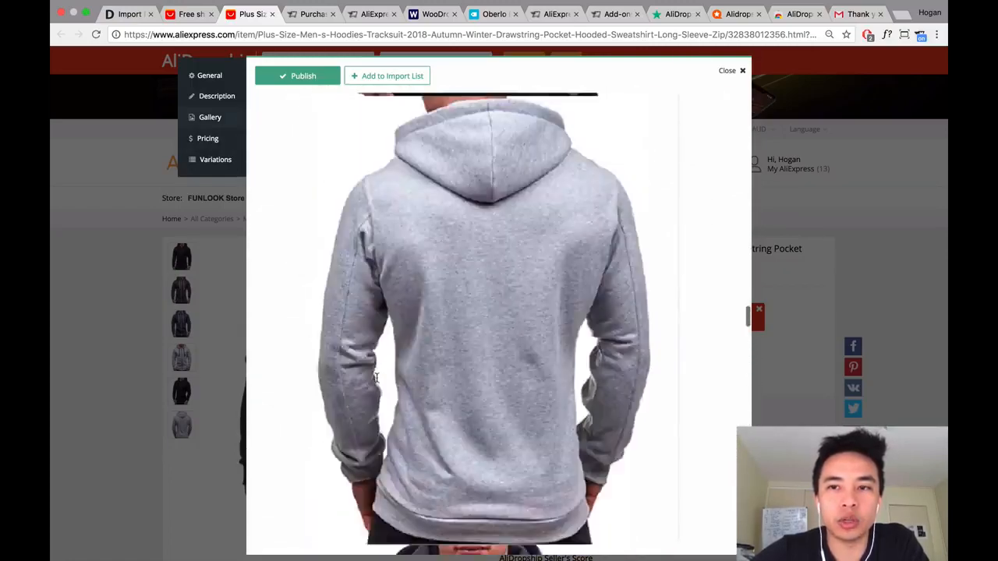
{"action": "scroll", "coordinate": [376, 379], "scroll_direction": "up", "scroll_amount": 10}
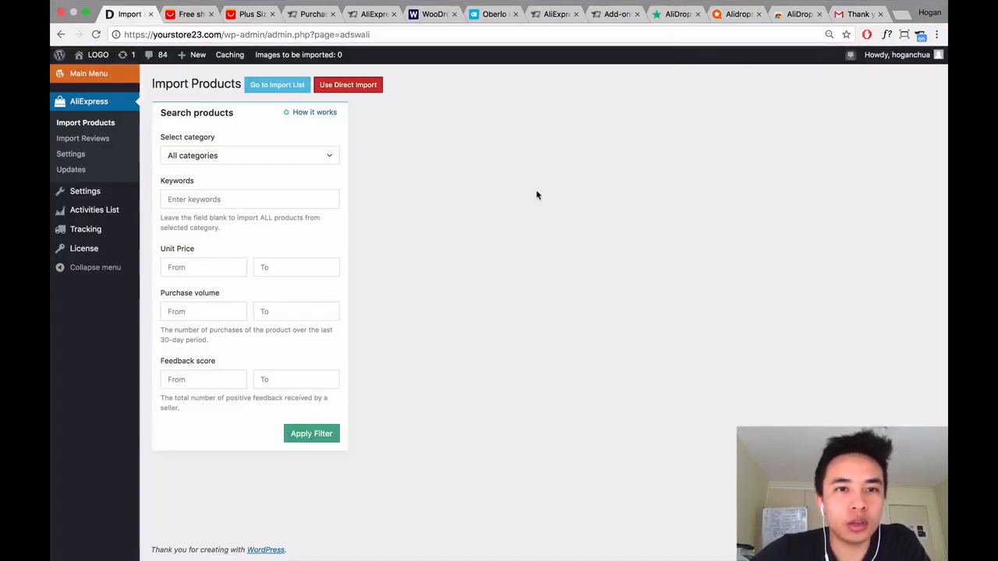
Go from the AliDropship Woo admin to the store's product list and open Plus Size Men's Hoodies for editing.
{"action": "left_click", "coordinate": [99, 76]}
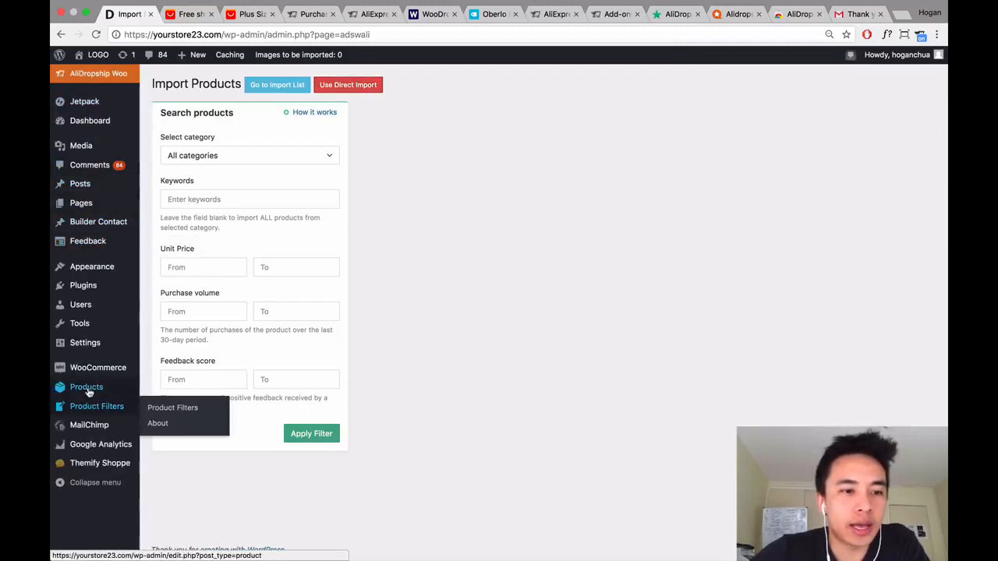
{"action": "mouse_move", "coordinate": [88, 391]}
{"action": "mouse_move", "coordinate": [93, 371]}
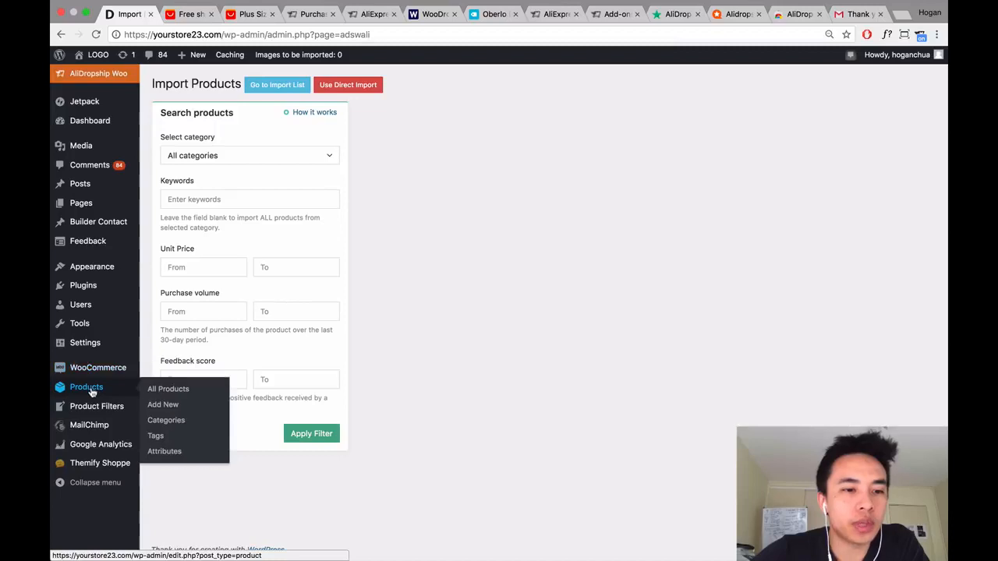
{"action": "left_click", "coordinate": [87, 388]}
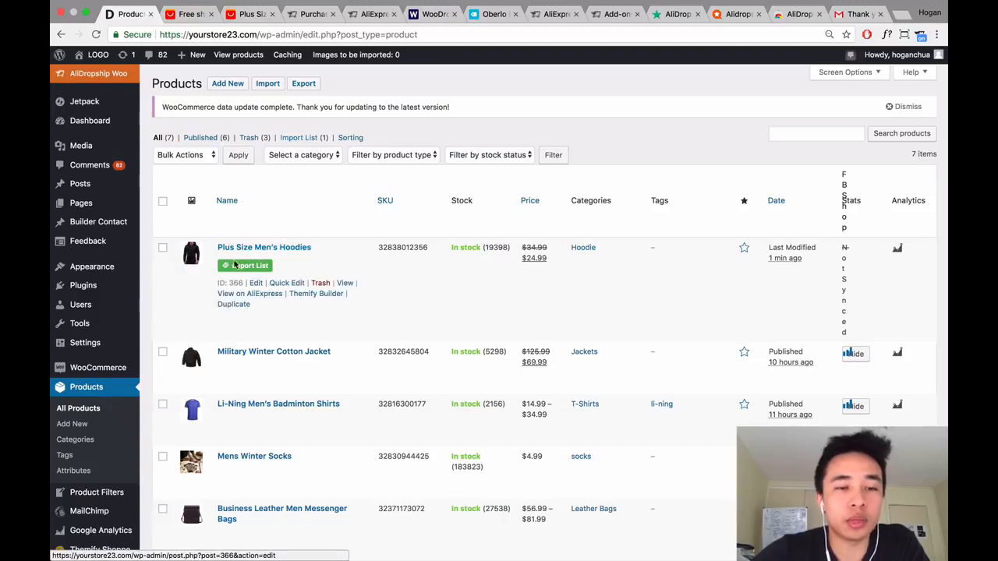
{"action": "left_click", "coordinate": [256, 284]}
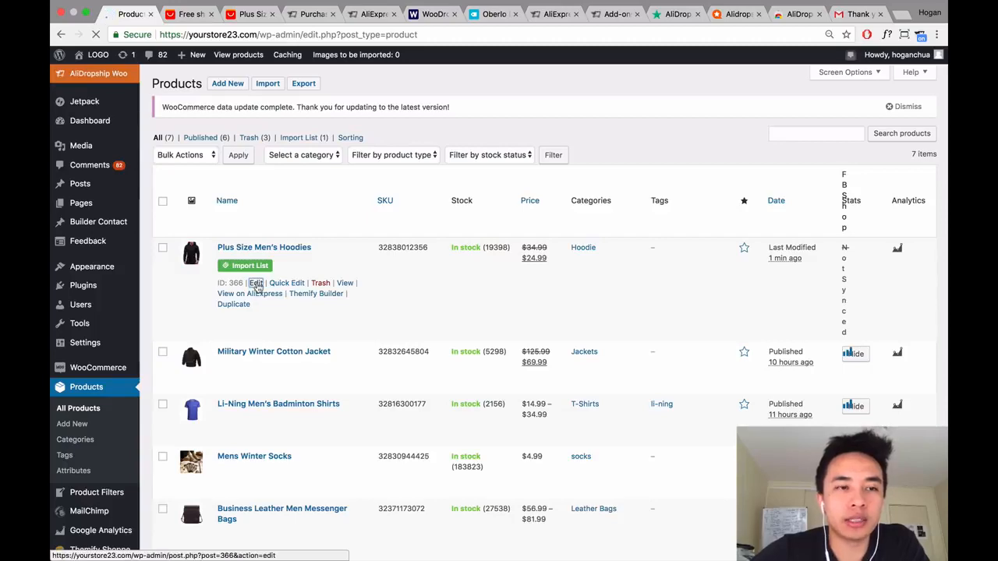
Review the imported hoodie's title, description and size chart, down to its product data section.
{"action": "scroll", "coordinate": [360, 329], "scroll_direction": "down", "scroll_amount": 10}
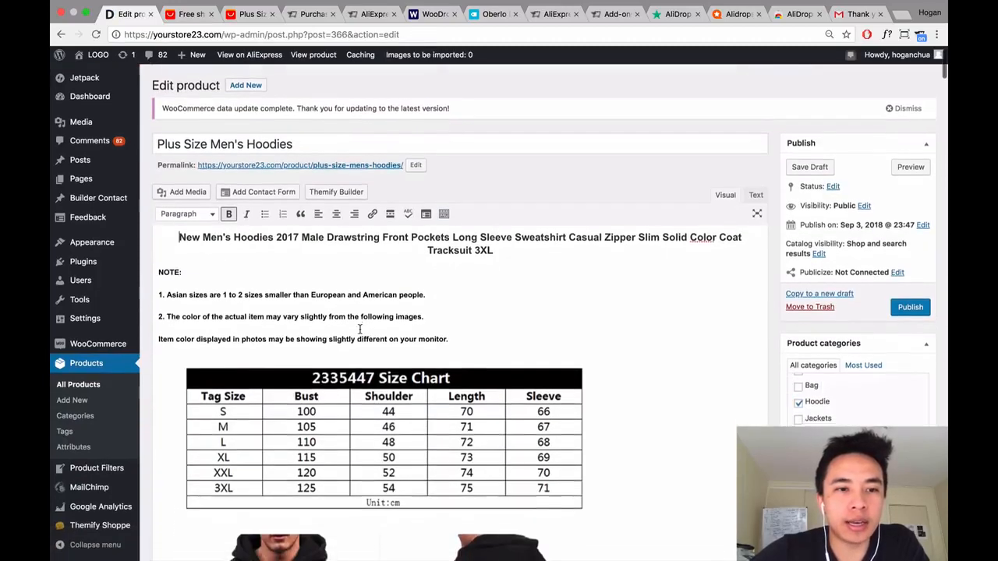
{"action": "scroll", "coordinate": [360, 329], "scroll_direction": "up", "scroll_amount": 7}
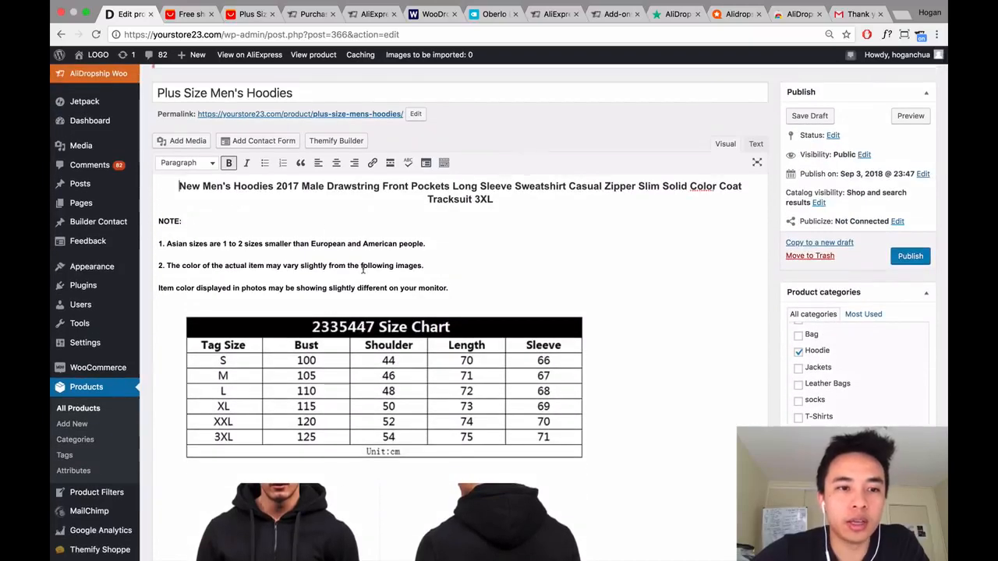
{"action": "scroll", "coordinate": [474, 276], "scroll_direction": "down", "scroll_amount": 15}
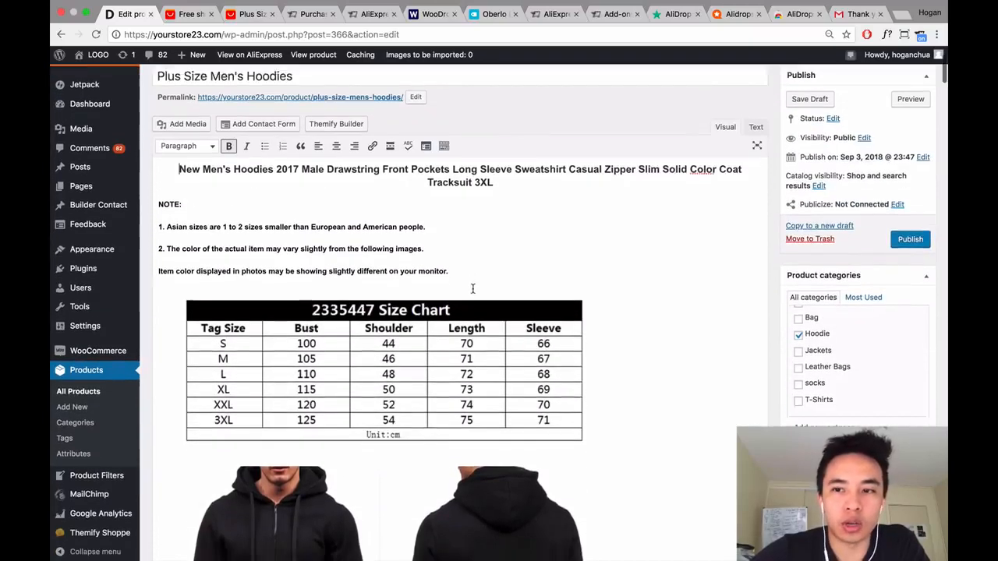
{"action": "scroll", "coordinate": [473, 288], "scroll_direction": "down", "scroll_amount": 20}
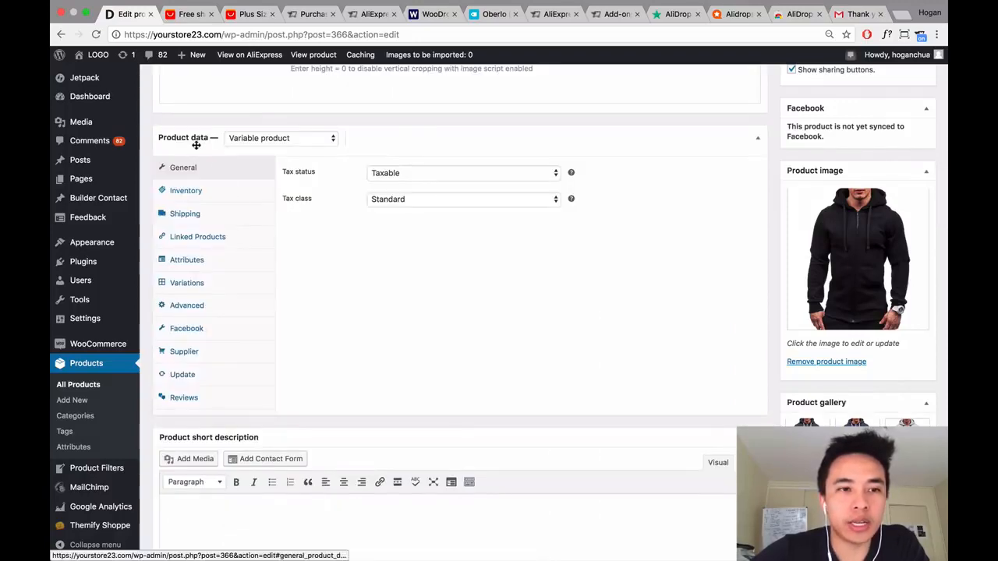
Examine the hoodie's inventory, shipping, linked products and attributes settings in its product data.
{"action": "left_click", "coordinate": [194, 194]}
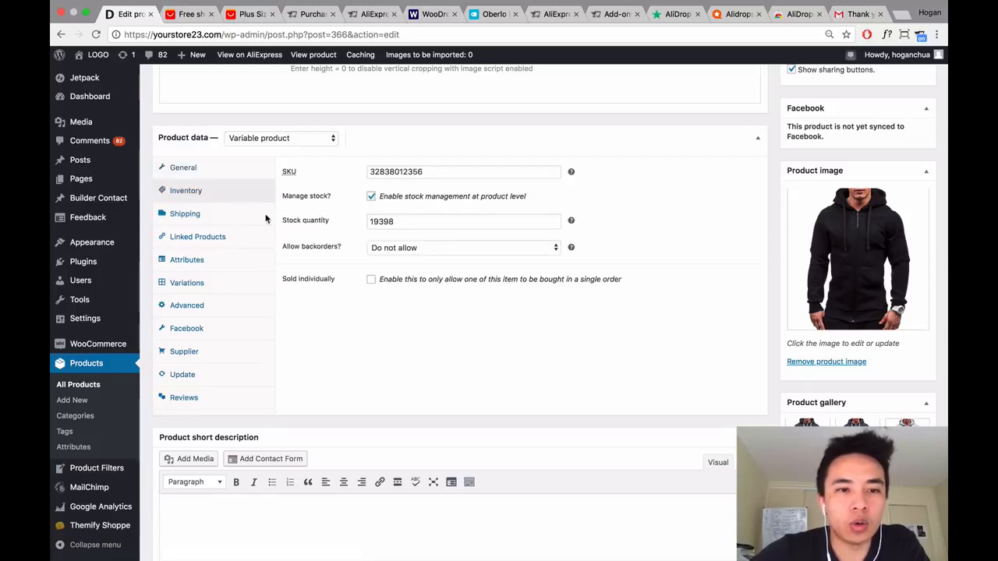
{"action": "left_click", "coordinate": [226, 217]}
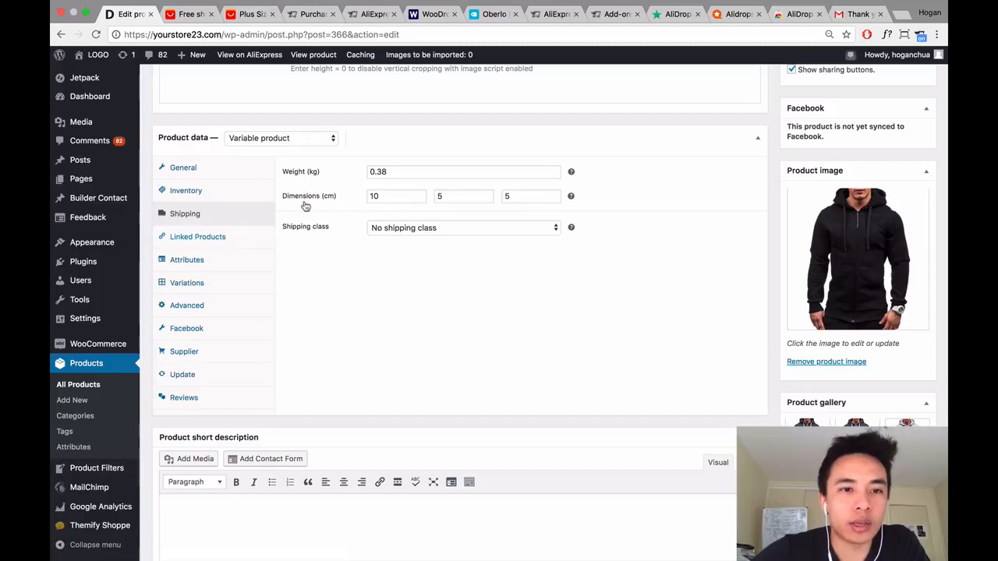
{"action": "left_click", "coordinate": [206, 243]}
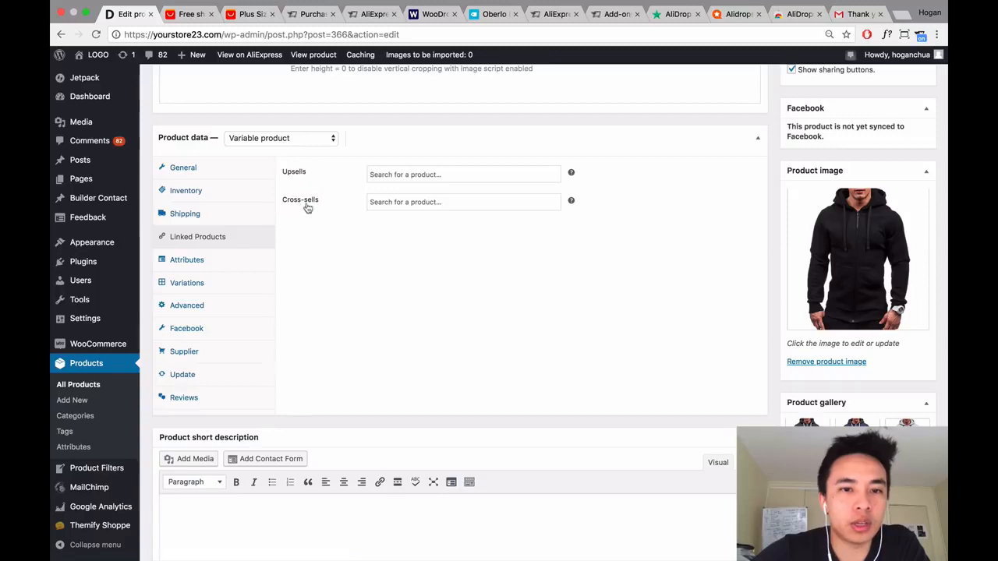
{"action": "left_click", "coordinate": [208, 260]}
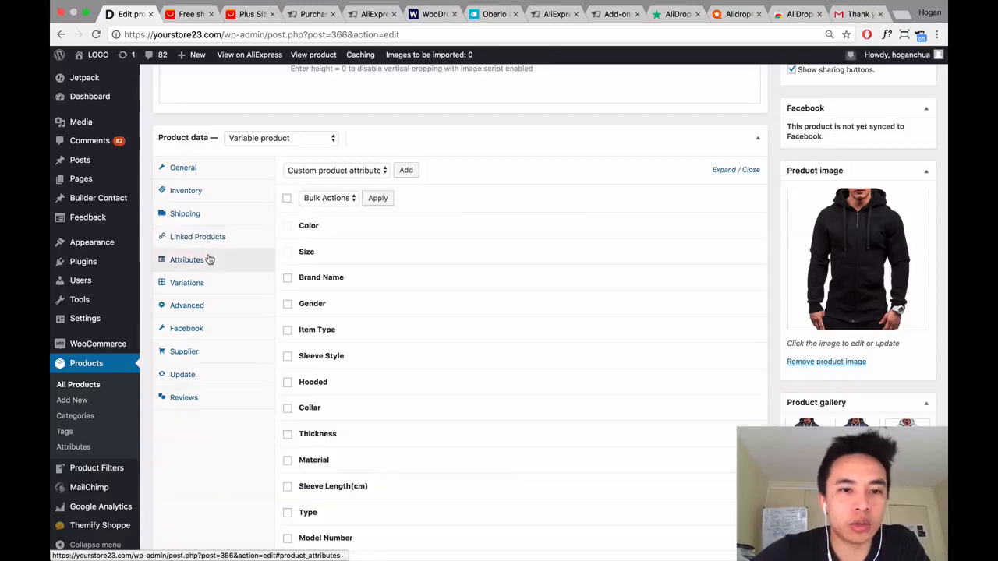
Examine the hoodie's variations, expanding the details of the light gray XXXL one, and its advanced product settings.
{"action": "left_click", "coordinate": [209, 285]}
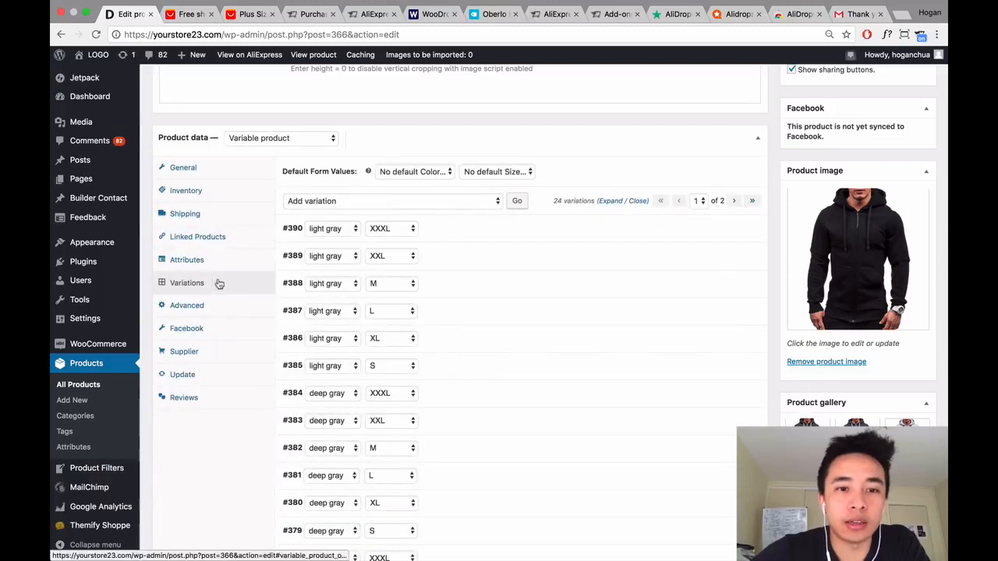
{"action": "scroll", "coordinate": [452, 327], "scroll_direction": "down", "scroll_amount": 1}
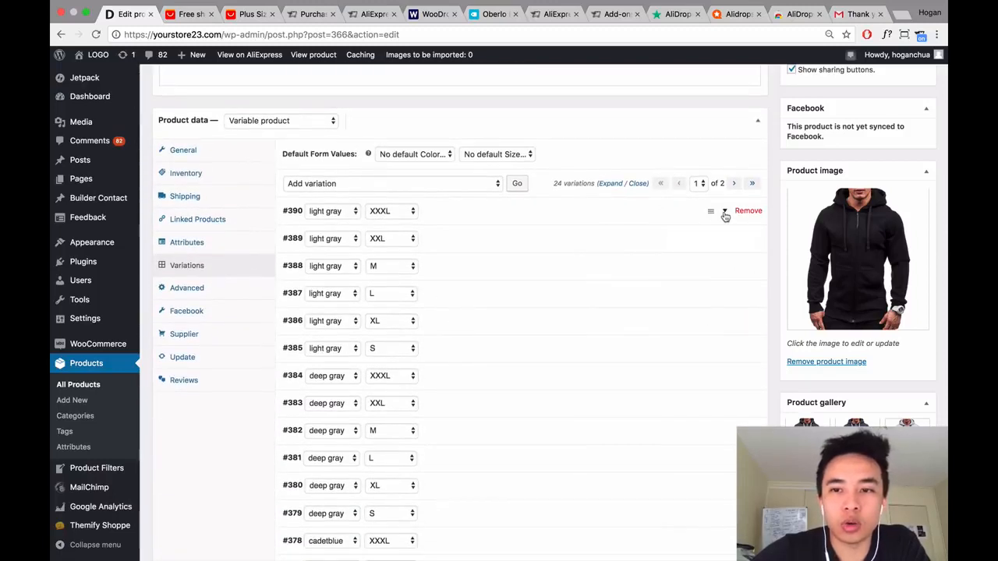
{"action": "left_click", "coordinate": [725, 215]}
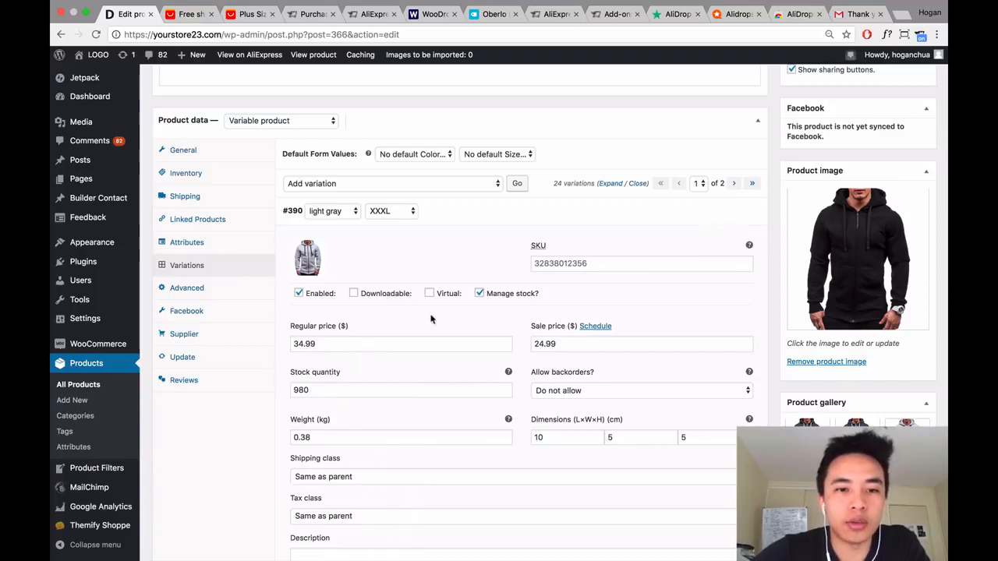
{"action": "left_click", "coordinate": [187, 290]}
{"action": "scroll", "coordinate": [187, 292], "scroll_direction": "down", "scroll_amount": 1}
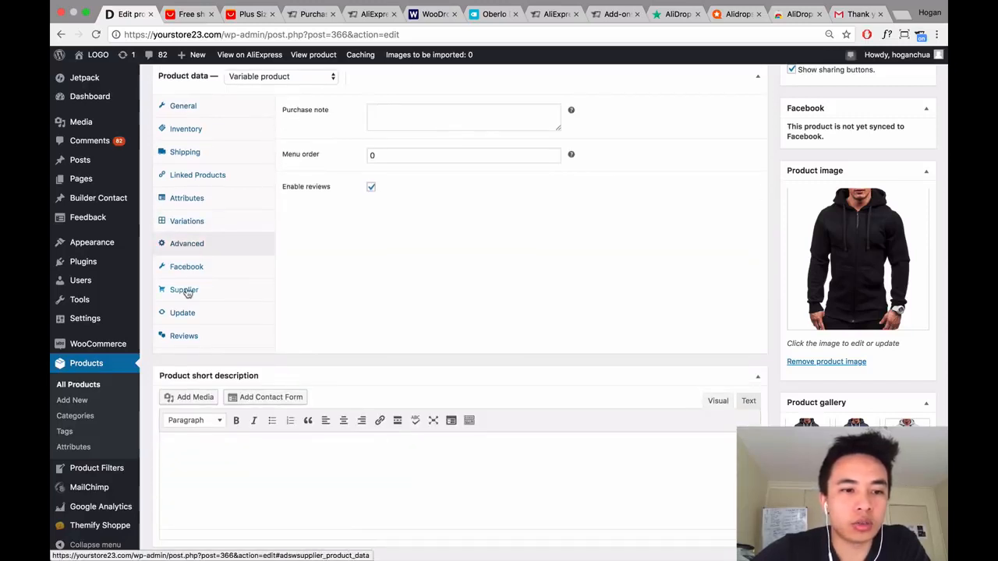
Set the minimum rating for review imports to 4 stars and higher and import the hoodie's reviews.
{"action": "left_click", "coordinate": [180, 341]}
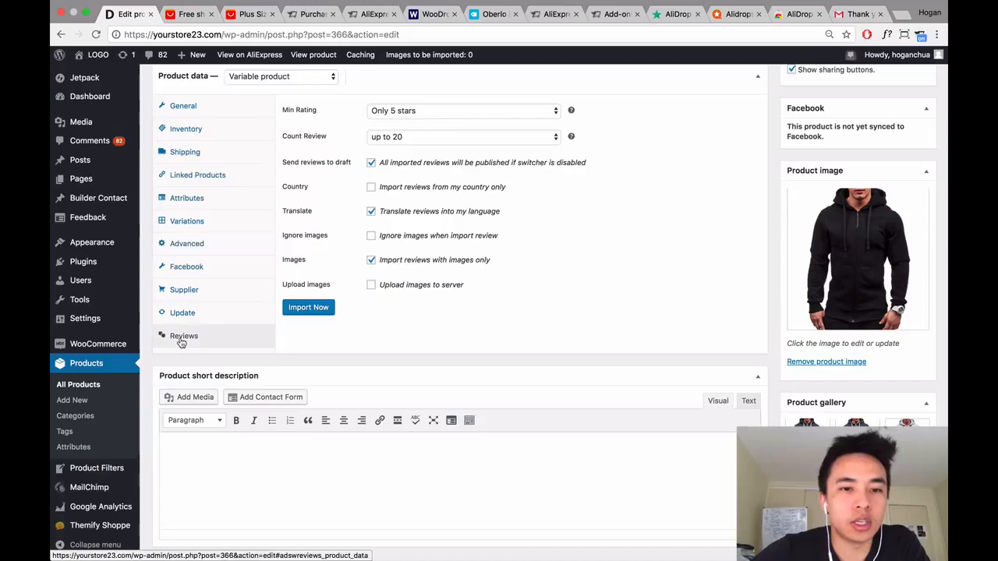
{"action": "left_click", "coordinate": [457, 112]}
{"action": "left_click", "coordinate": [446, 123]}
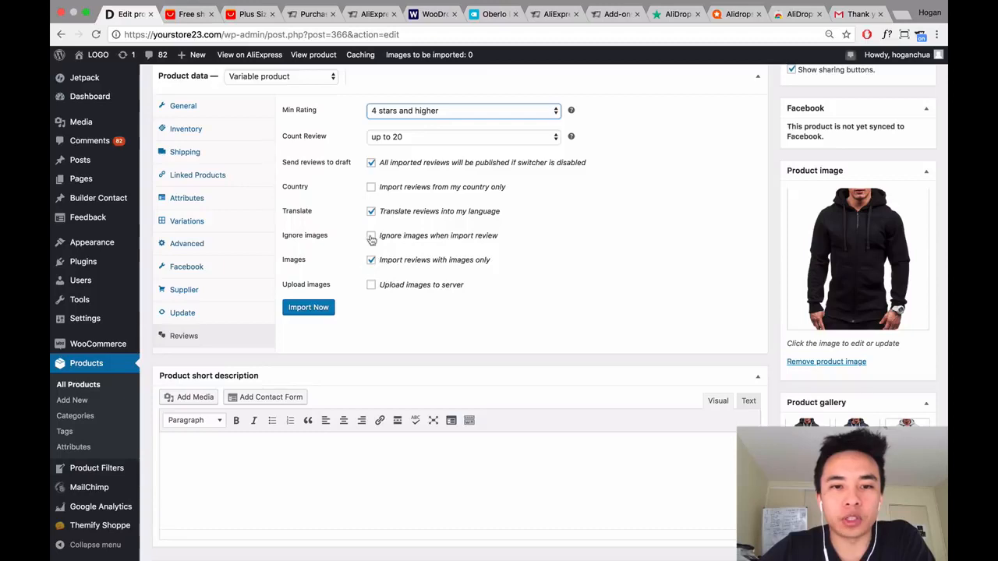
{"action": "left_click", "coordinate": [315, 309]}
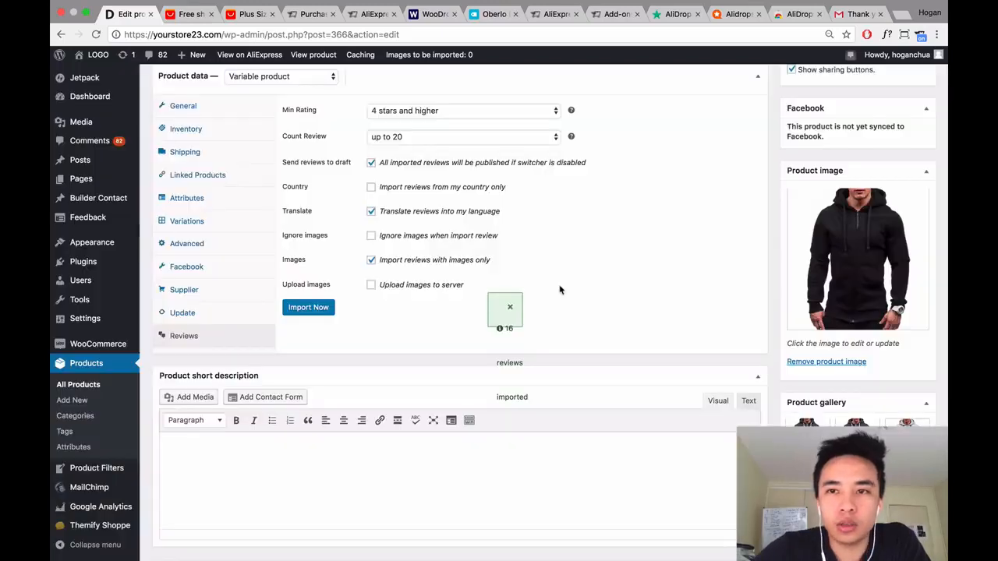
Publish the Plus Size Men's Hoodies product.
{"action": "left_click", "coordinate": [370, 447]}
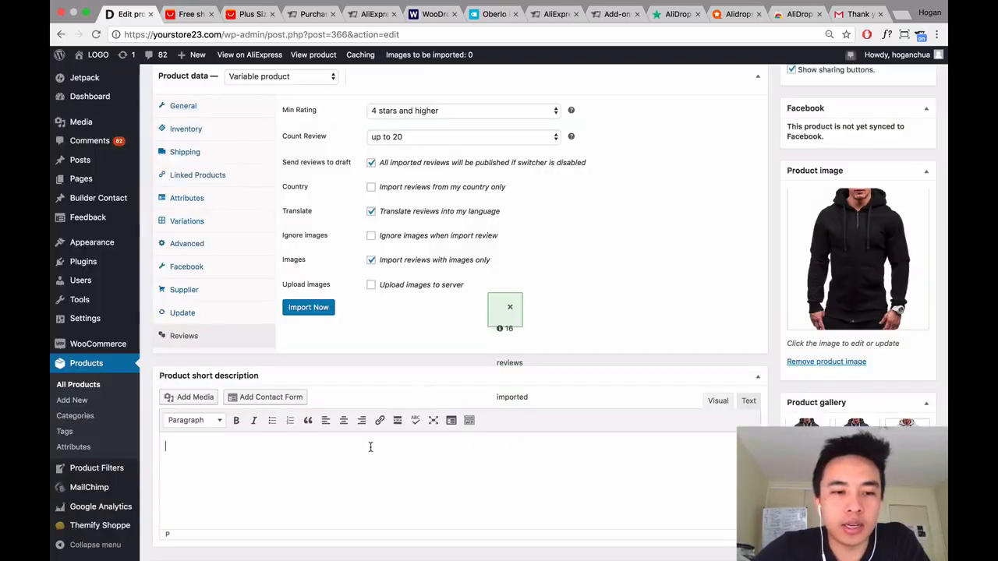
{"action": "scroll", "coordinate": [370, 447], "scroll_direction": "down", "scroll_amount": 1}
{"action": "scroll", "coordinate": [406, 445], "scroll_direction": "up", "scroll_amount": 5}
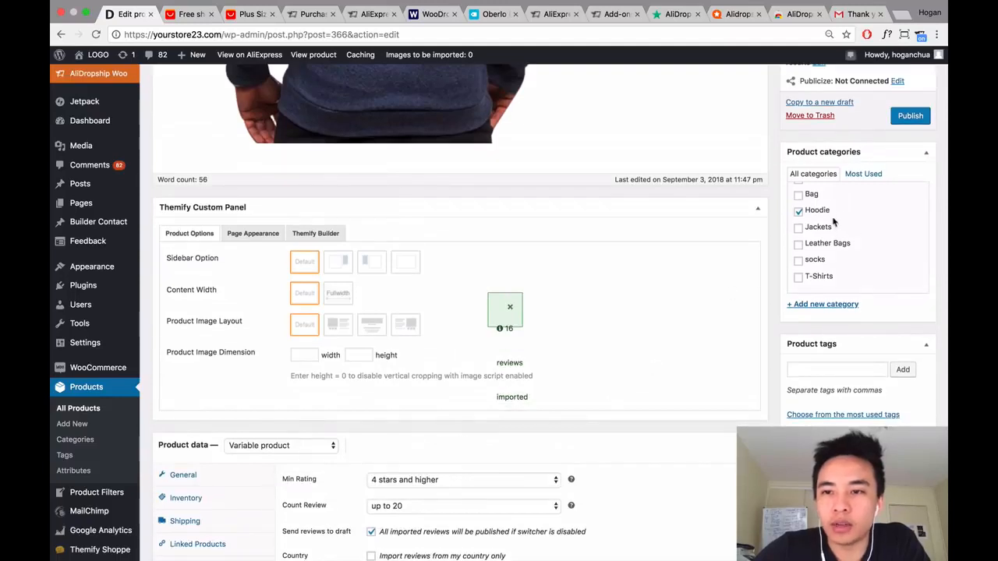
{"action": "scroll", "coordinate": [835, 213], "scroll_direction": "up", "scroll_amount": 1}
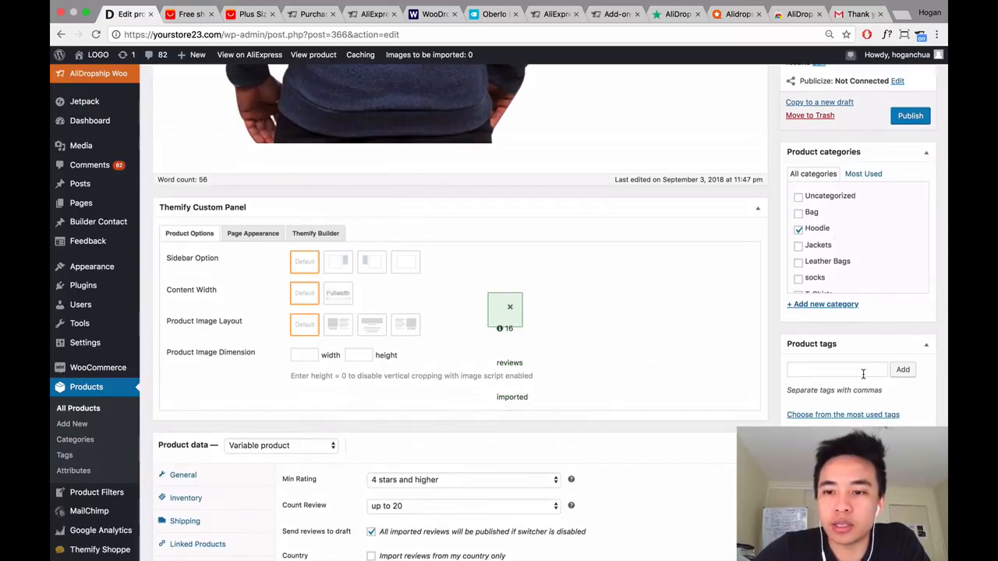
{"action": "scroll", "coordinate": [863, 373], "scroll_direction": "up", "scroll_amount": 4}
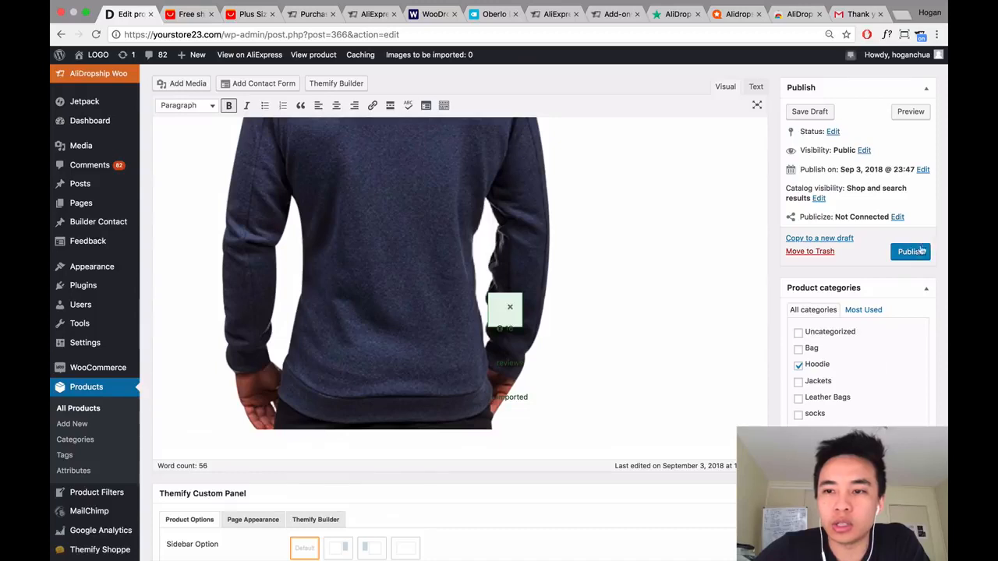
{"action": "left_click", "coordinate": [914, 251]}
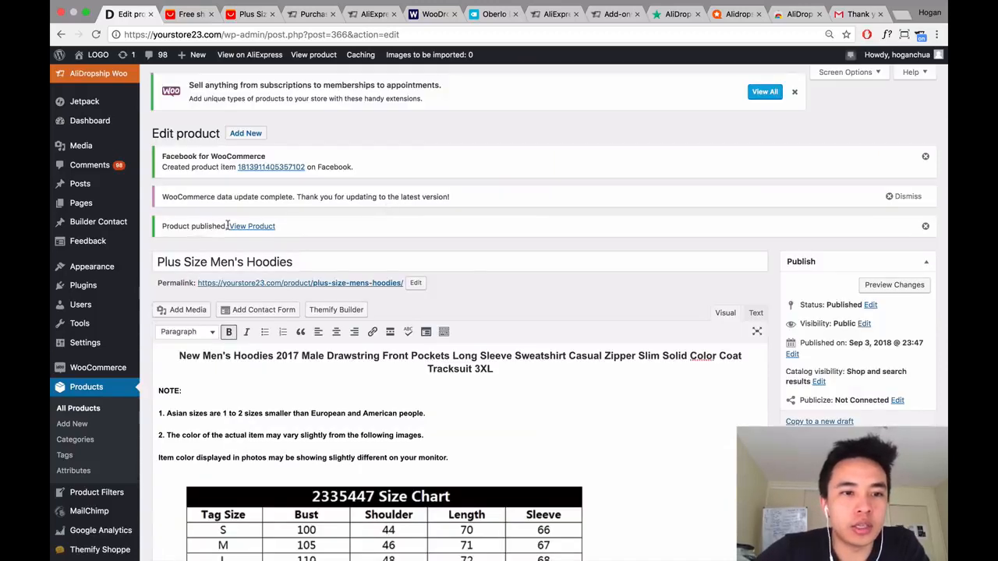
Open the published hoodie's store page and examine its images, options, description, size chart and reviews section.
{"action": "left_click", "coordinate": [245, 228]}
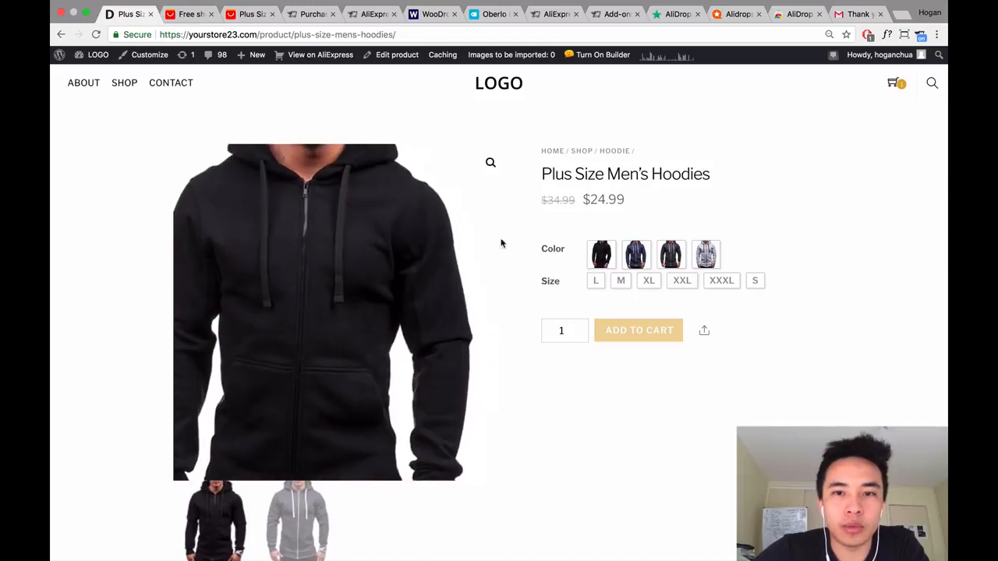
{"action": "scroll", "coordinate": [617, 266], "scroll_direction": "down", "scroll_amount": 1}
{"action": "scroll", "coordinate": [617, 266], "scroll_direction": "down", "scroll_amount": 10}
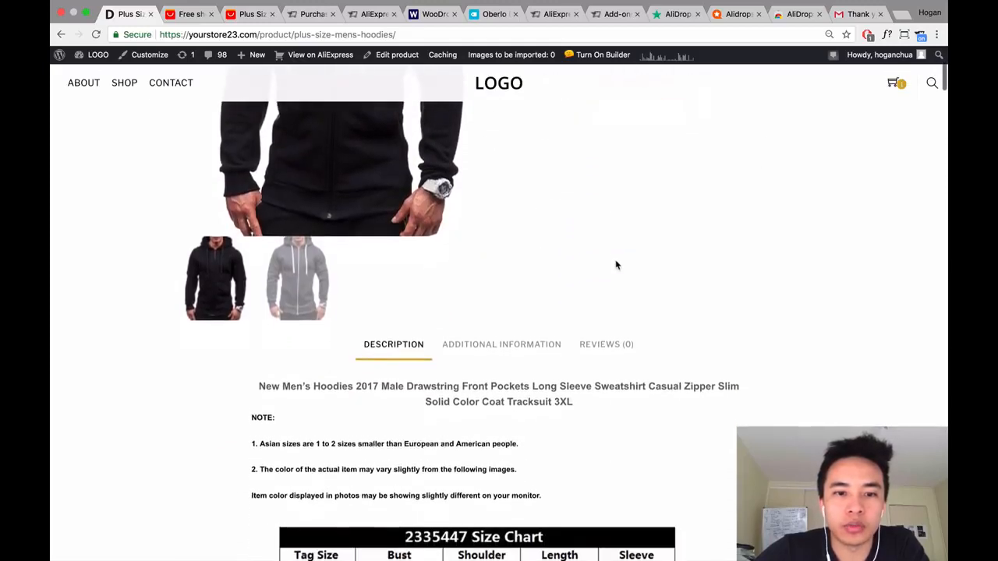
{"action": "scroll", "coordinate": [616, 265], "scroll_direction": "down", "scroll_amount": 20}
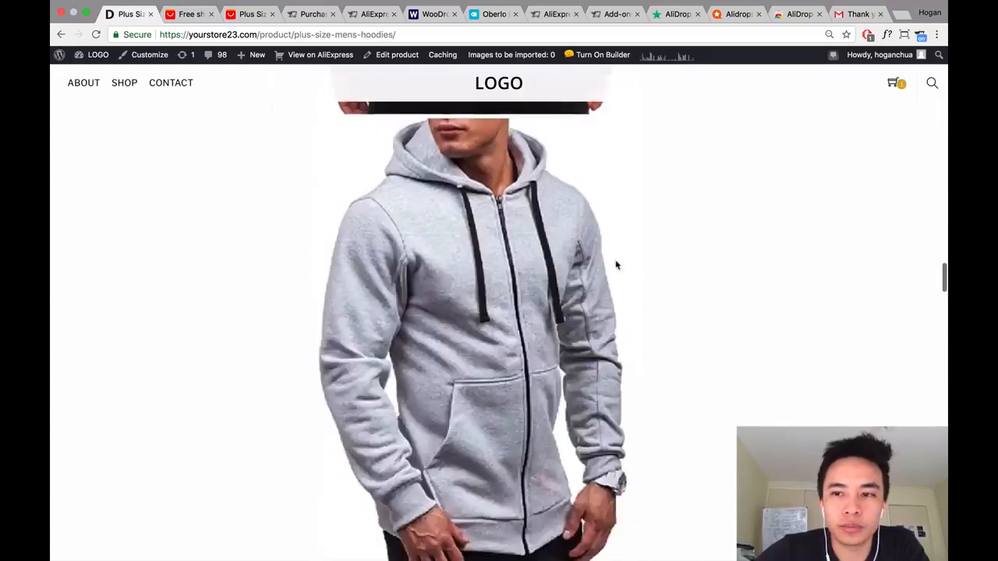
{"action": "scroll", "coordinate": [616, 266], "scroll_direction": "down", "scroll_amount": 10}
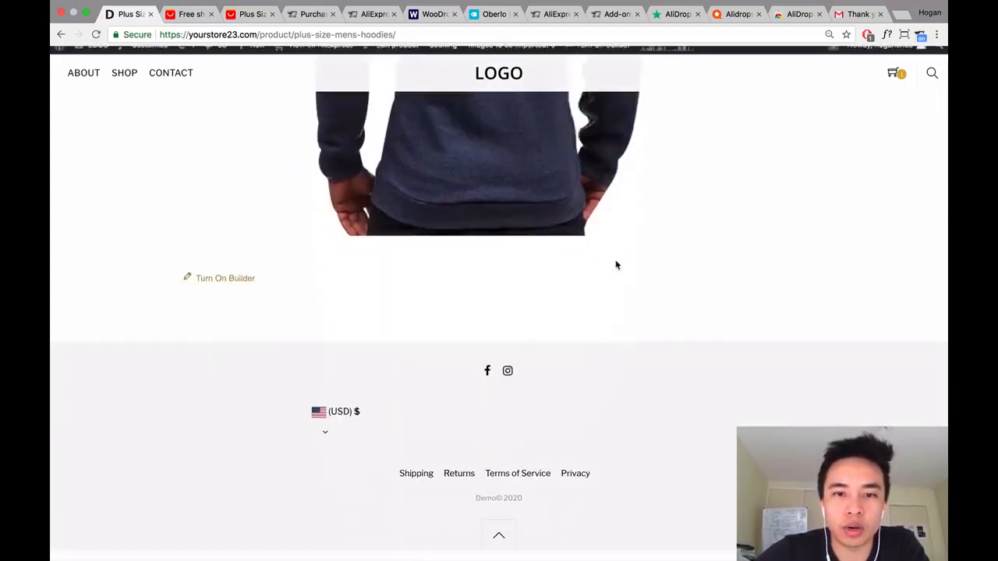
{"action": "scroll", "coordinate": [616, 263], "scroll_direction": "up", "scroll_amount": 15}
{"action": "scroll", "coordinate": [616, 279], "scroll_direction": "up", "scroll_amount": 15}
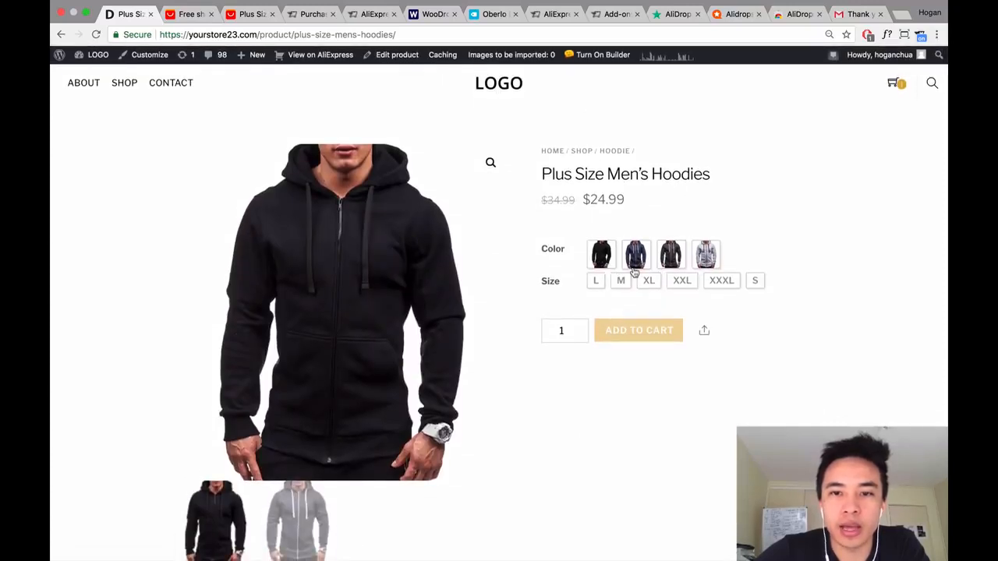
{"action": "scroll", "coordinate": [537, 353], "scroll_direction": "down", "scroll_amount": 5}
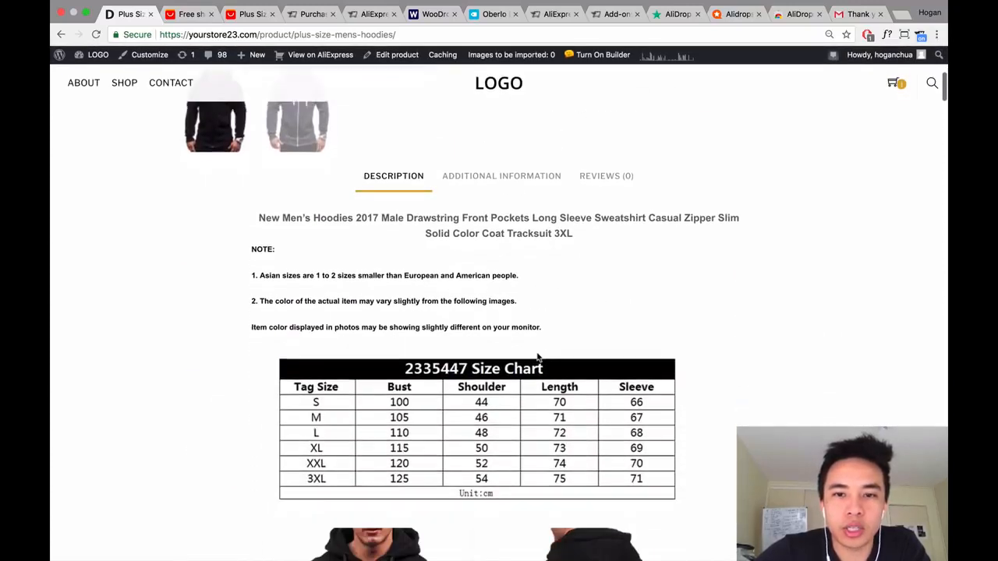
{"action": "left_click", "coordinate": [601, 178]}
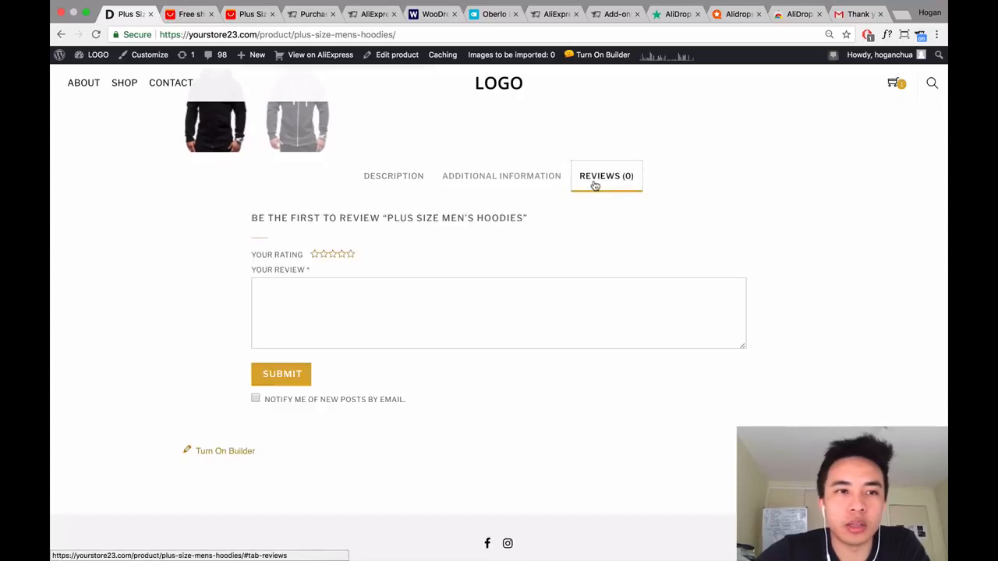
Open the newest Plus Size Men's Hoodies review from the site's comments for editing and select its author name.
{"action": "mouse_move", "coordinate": [96, 56]}
{"action": "left_click", "coordinate": [91, 75]}
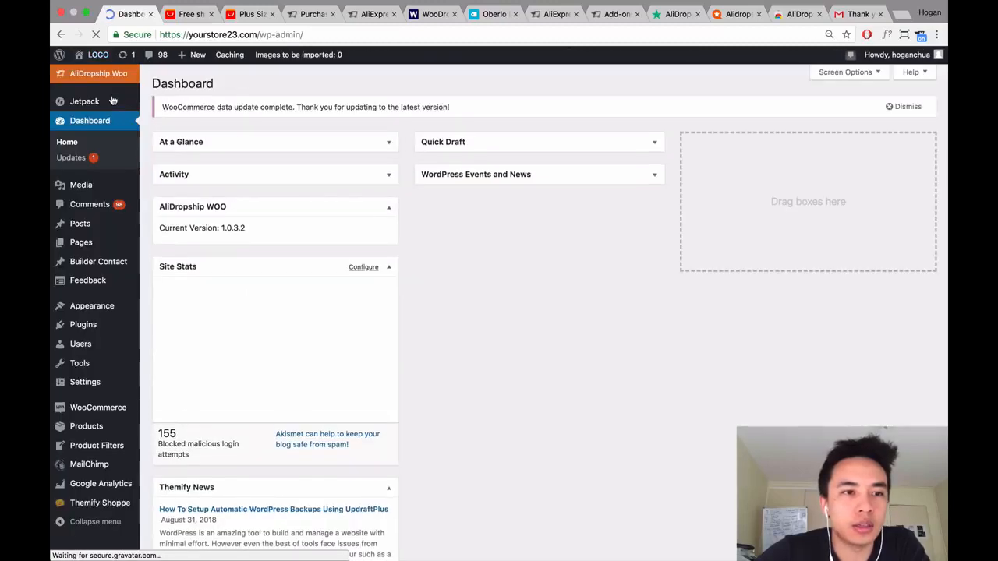
{"action": "left_click", "coordinate": [79, 207]}
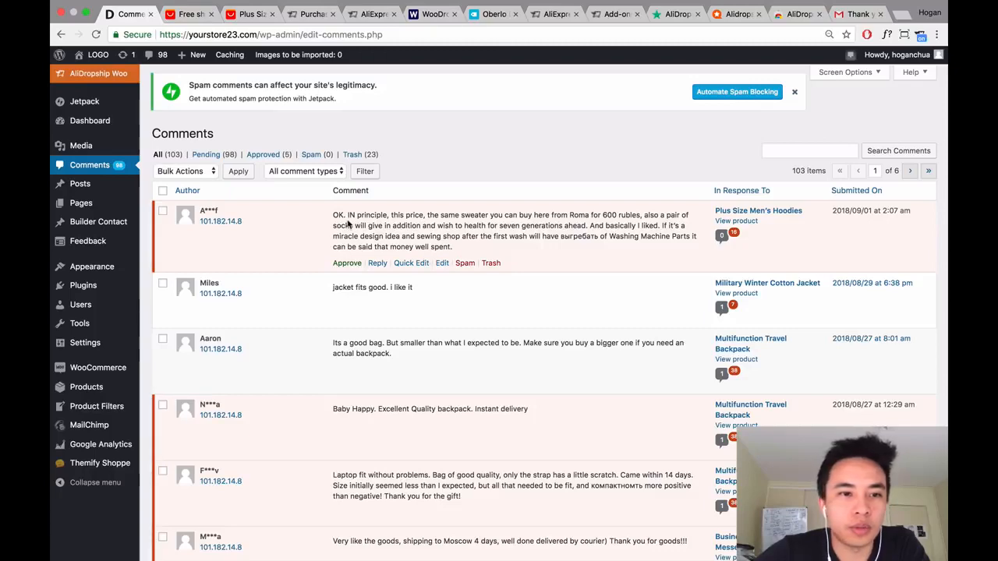
{"action": "scroll", "coordinate": [427, 243], "scroll_direction": "down", "scroll_amount": 7}
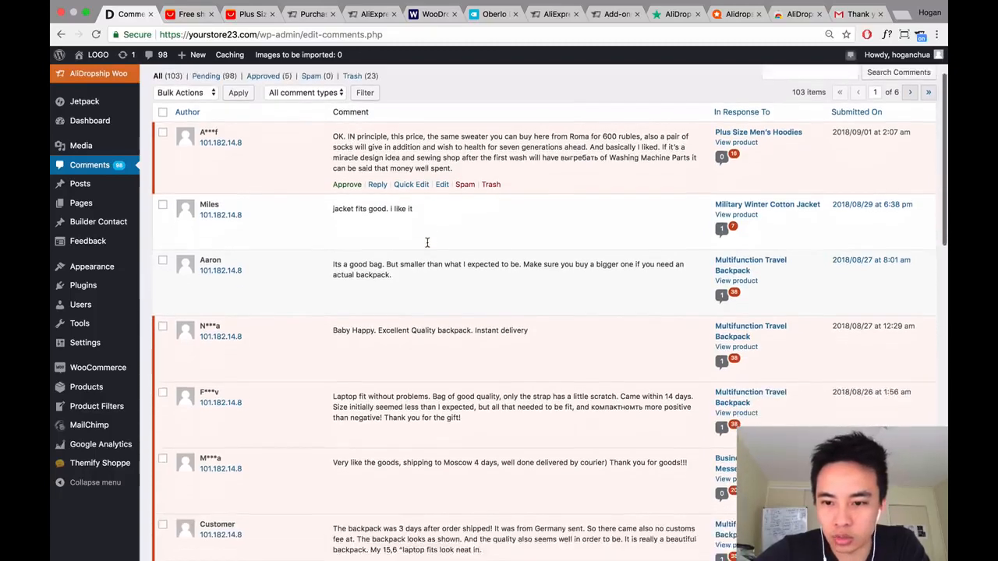
{"action": "scroll", "coordinate": [428, 242], "scroll_direction": "up", "scroll_amount": 7}
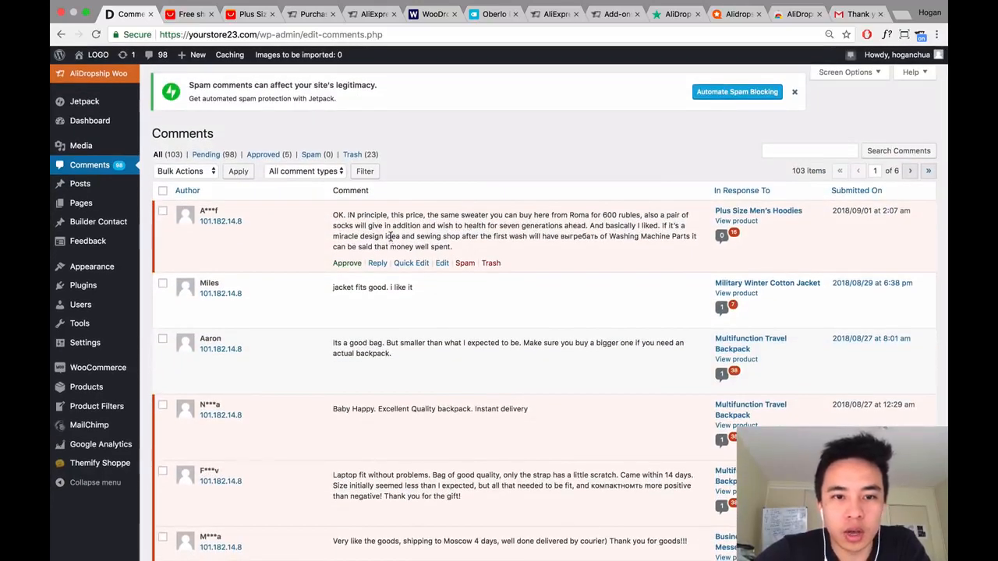
{"action": "left_click", "coordinate": [441, 265]}
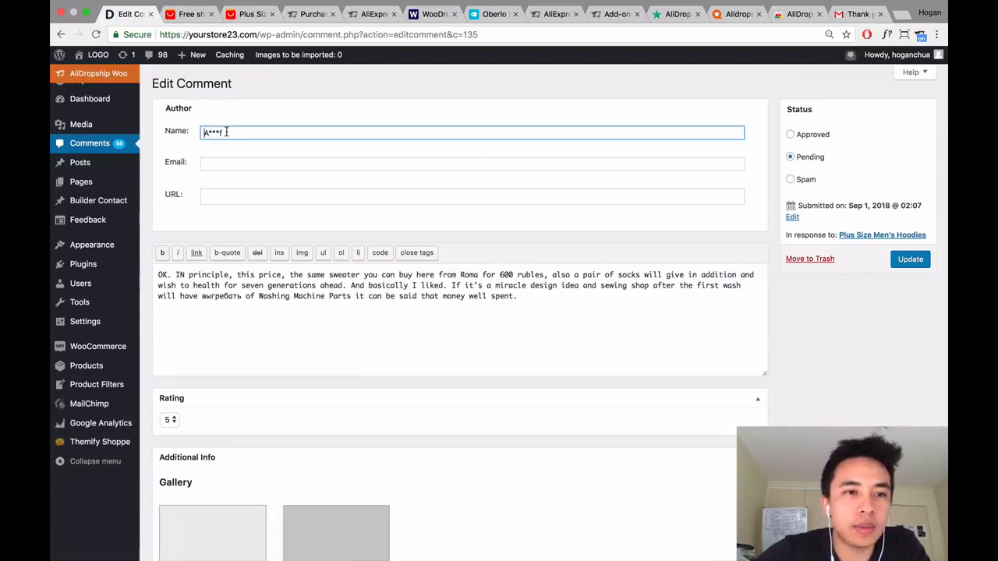
{"action": "left_click_drag", "start_coordinate": [226, 132], "coordinate": [204, 133]}
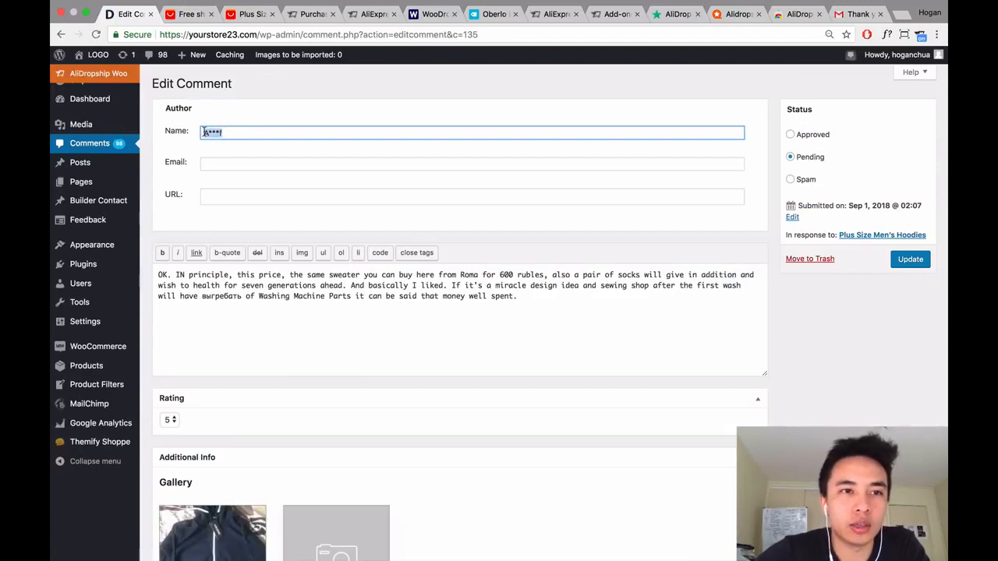
Switch to the hoodie's AliExpress page, close the import editor over it and examine the buyer feedback.
{"action": "left_click", "coordinate": [246, 15]}
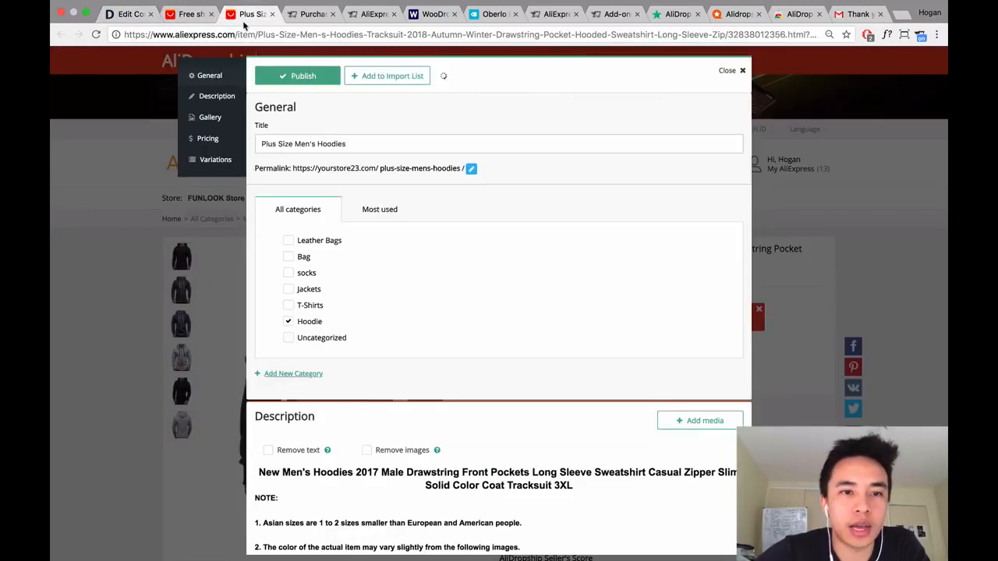
{"action": "left_click", "coordinate": [743, 68]}
{"action": "scroll", "coordinate": [433, 312], "scroll_direction": "down", "scroll_amount": 4}
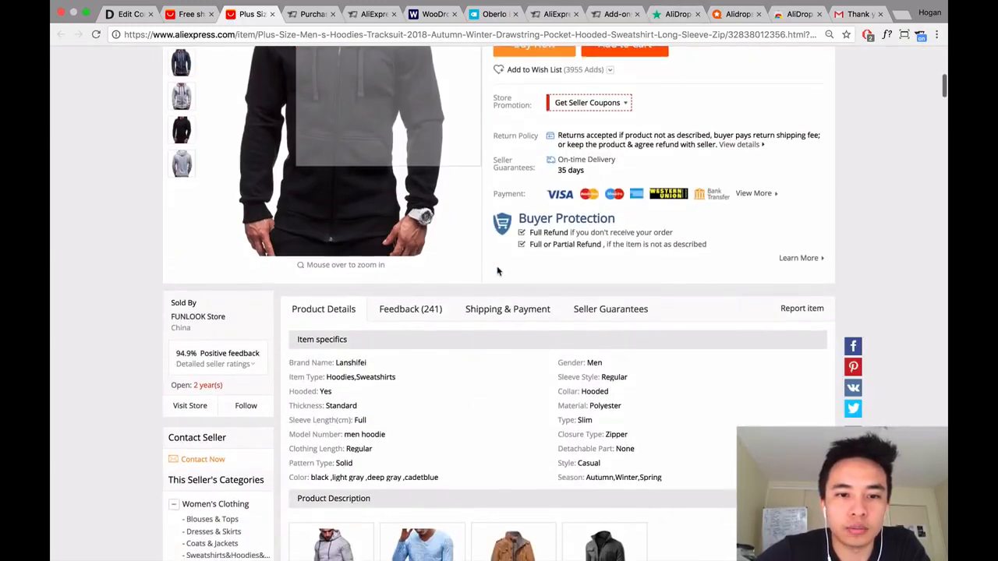
{"action": "left_click", "coordinate": [410, 310]}
{"action": "scroll", "coordinate": [434, 312], "scroll_direction": "down", "scroll_amount": 3}
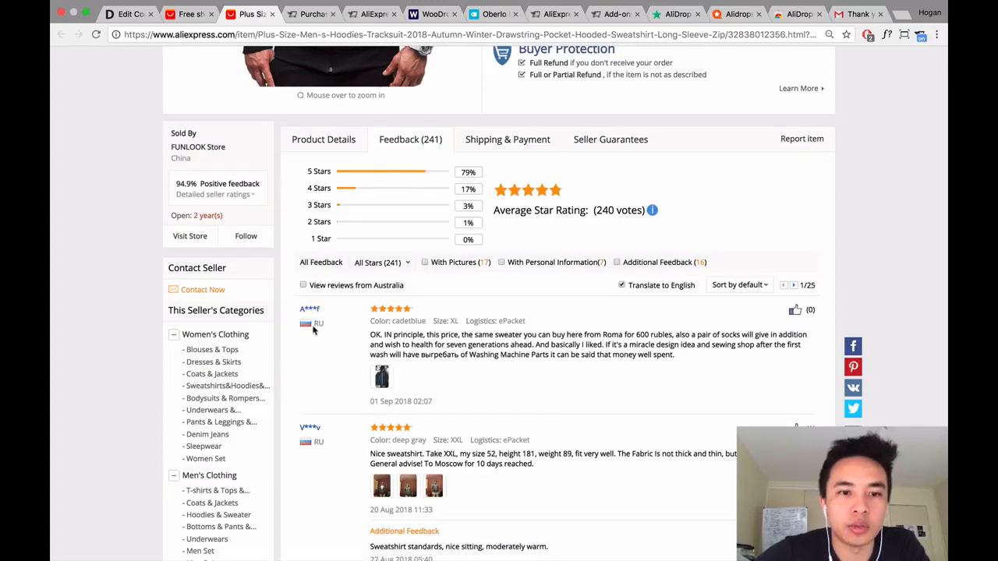
Return to the comment being edited and replace the masked author name with a full first name.
{"action": "left_click", "coordinate": [138, 17]}
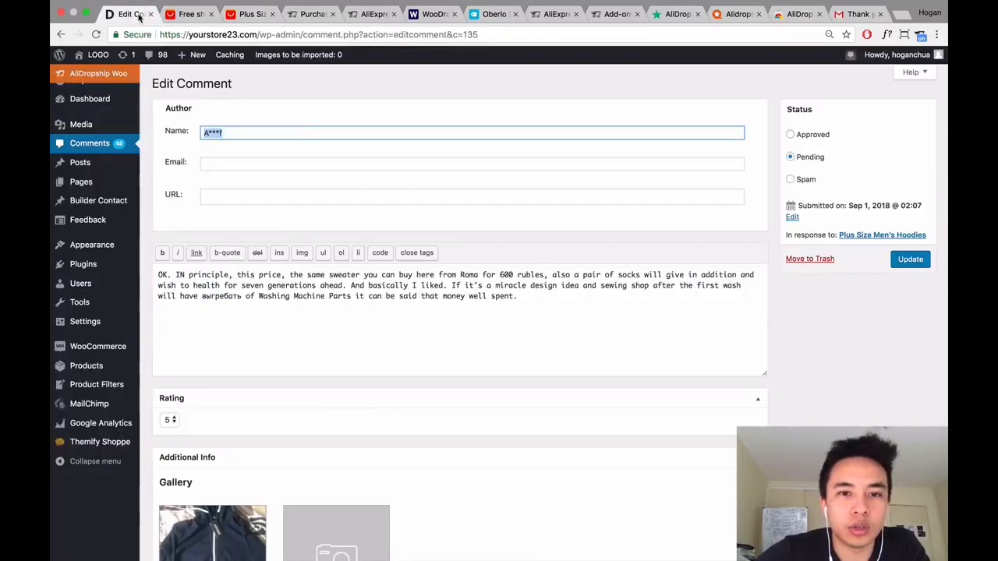
{"action": "type", "text": "Aaron"}
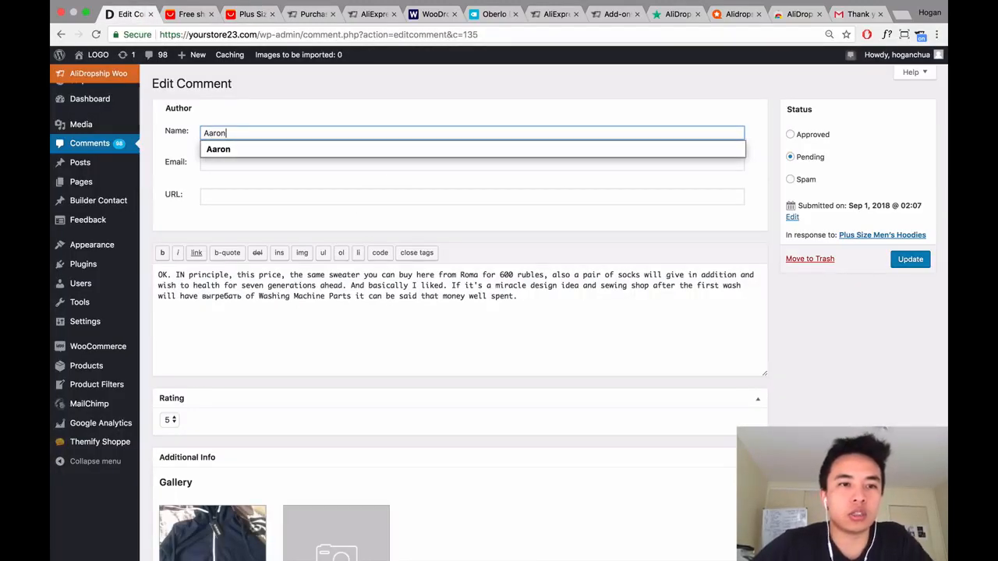
{"action": "left_click", "coordinate": [360, 152]}
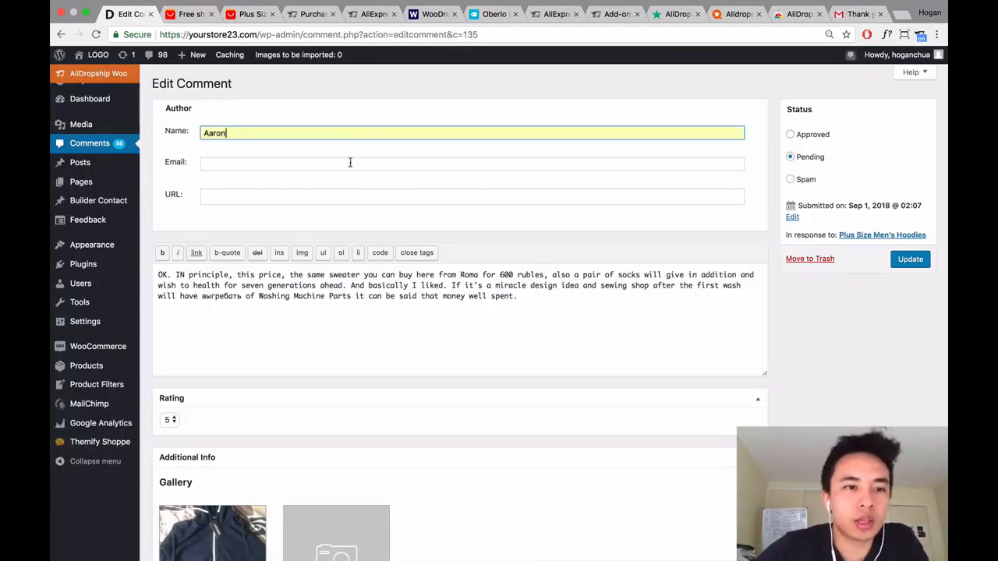
Examine the review's text with its untranslated word and view its gallery photo in the image editor, leaving it without saving.
{"action": "left_click_drag", "start_coordinate": [521, 296], "coordinate": [217, 277]}
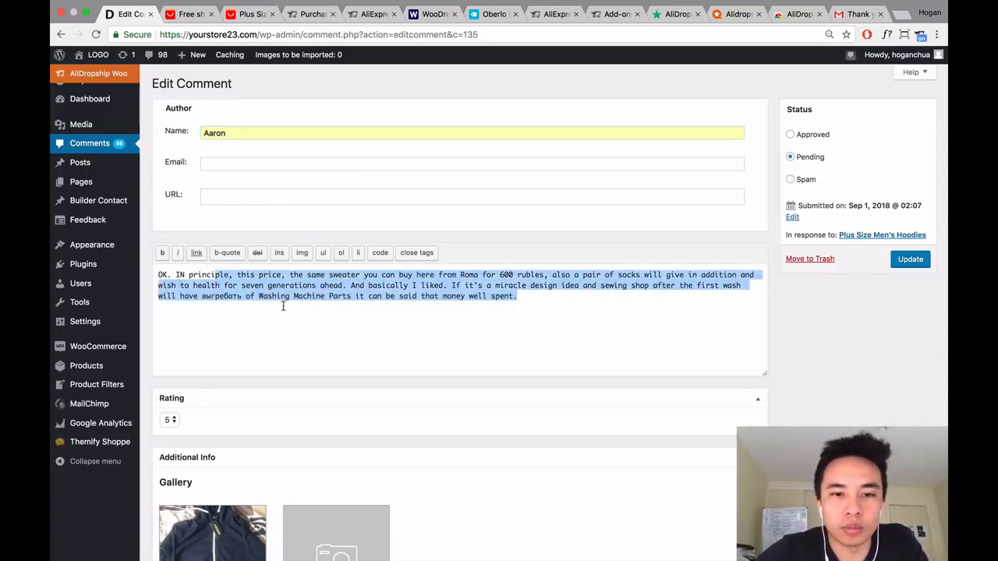
{"action": "left_click", "coordinate": [328, 297]}
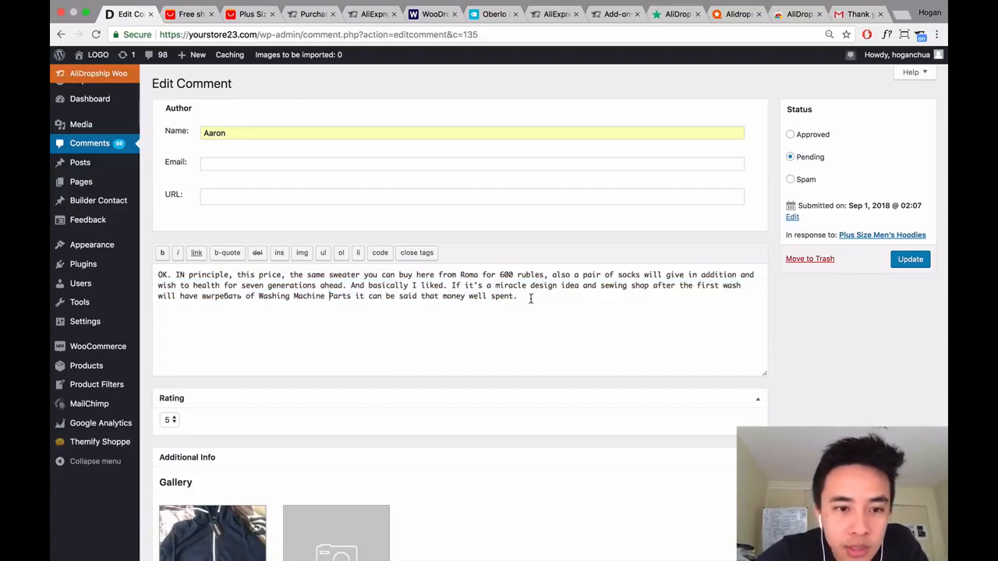
{"action": "left_click_drag", "start_coordinate": [241, 295], "coordinate": [201, 294]}
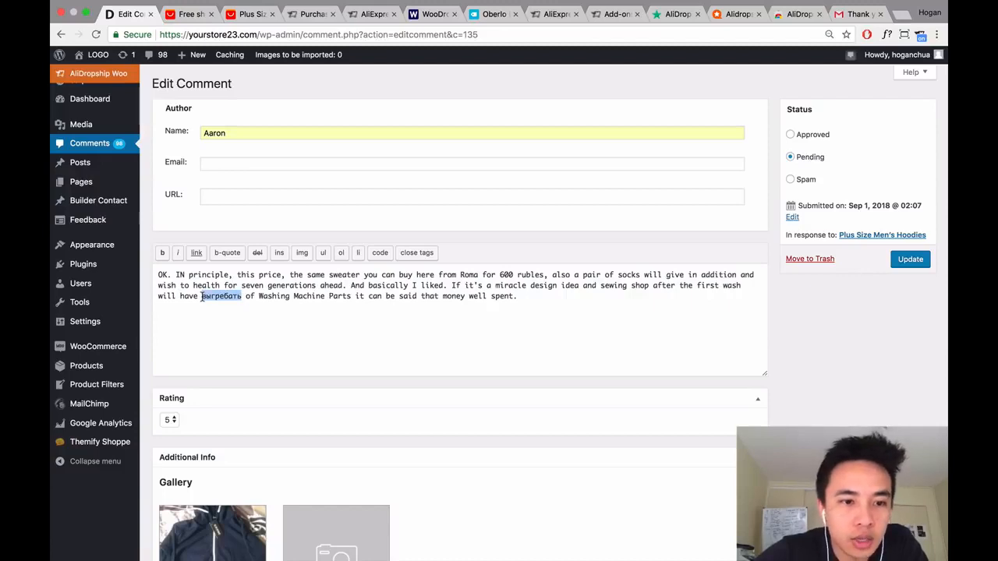
{"action": "scroll", "coordinate": [202, 296], "scroll_direction": "down", "scroll_amount": 3}
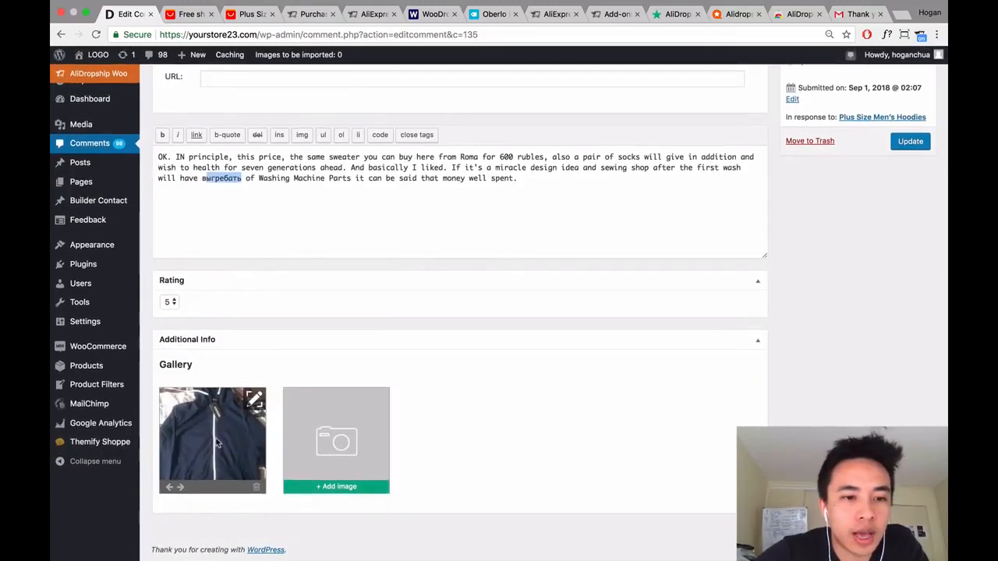
{"action": "left_click", "coordinate": [254, 402]}
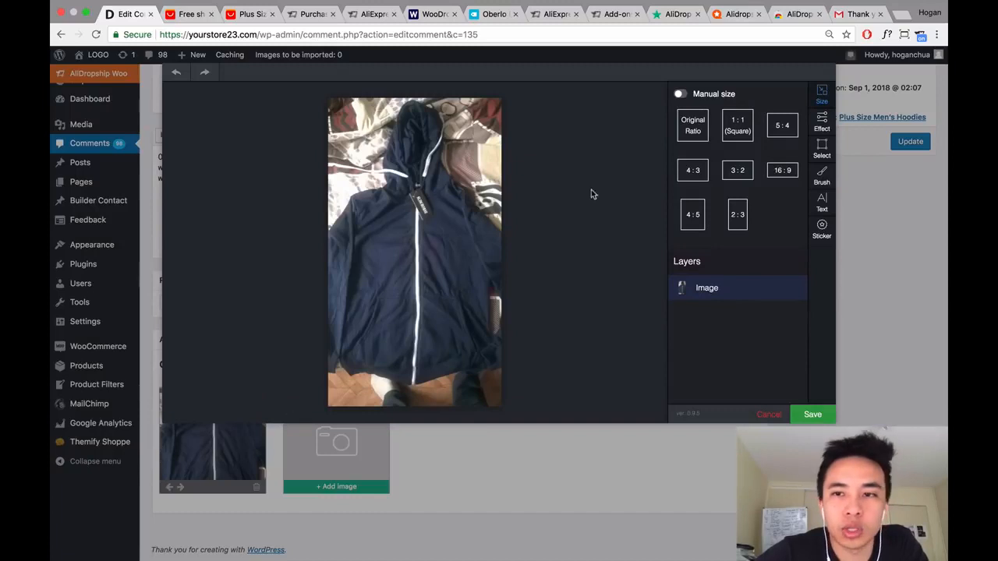
{"action": "left_click", "coordinate": [768, 414]}
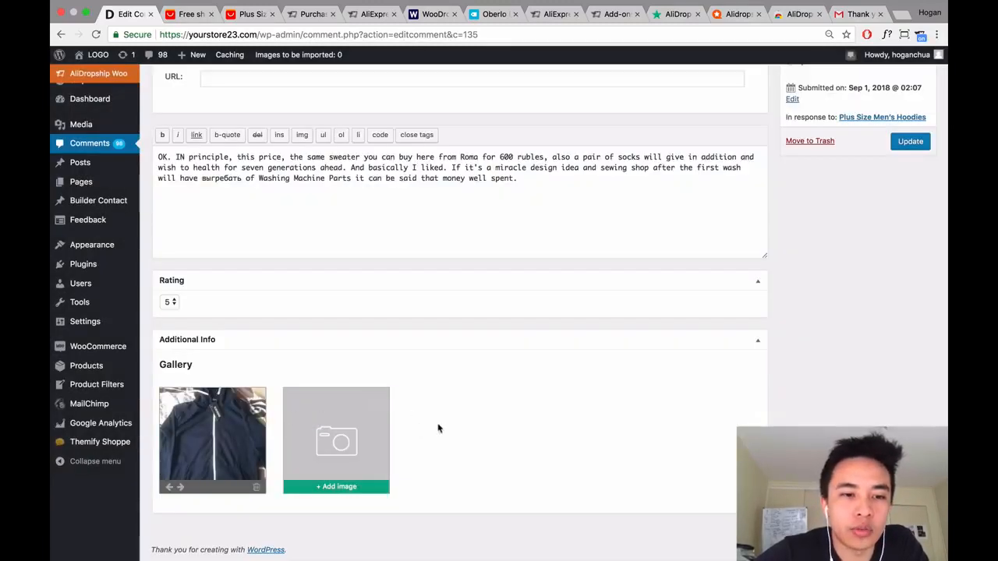
Set the hoodie review's status to Approved and update the comment.
{"action": "scroll", "coordinate": [486, 424], "scroll_direction": "up", "scroll_amount": 3}
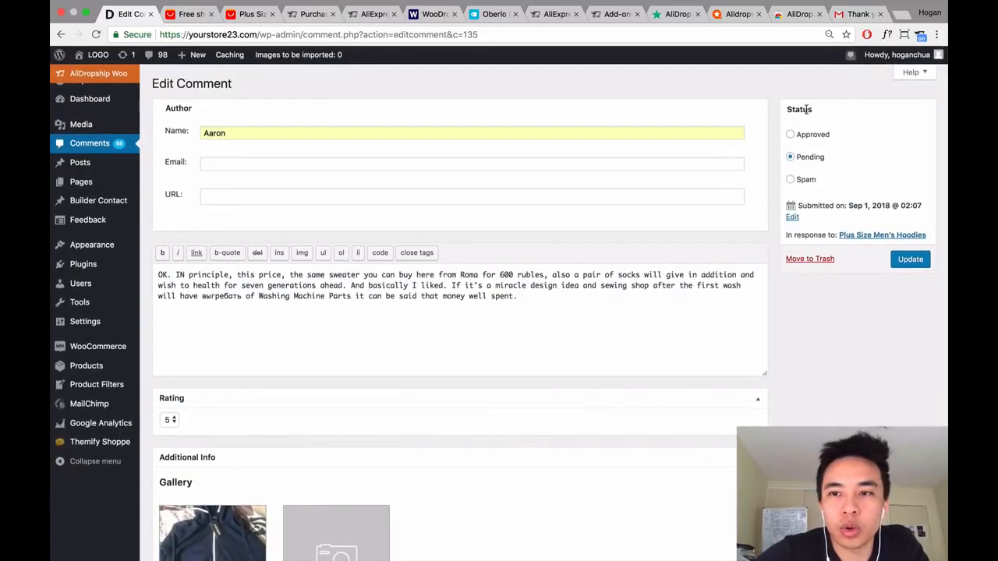
{"action": "left_click", "coordinate": [924, 261]}
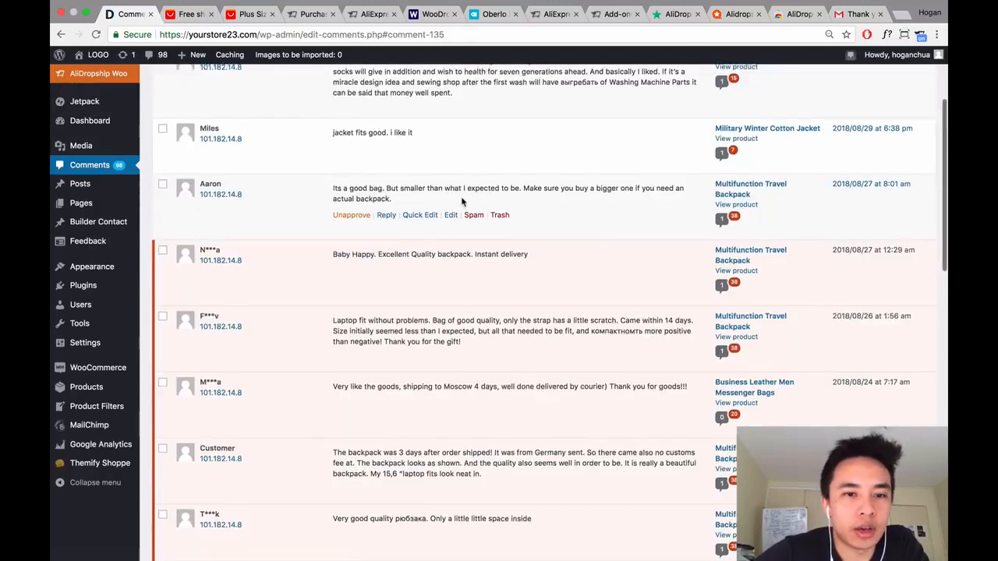
{"action": "scroll", "coordinate": [462, 201], "scroll_direction": "up", "scroll_amount": 3}
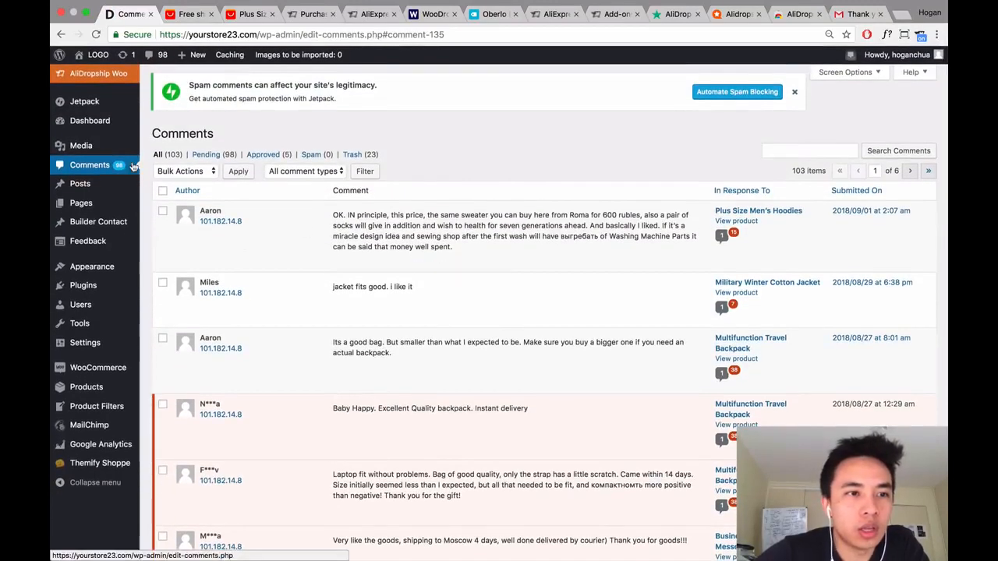
Visit the store, open the Plus Size Men's Hoodies product page and show its customer reviews.
{"action": "mouse_move", "coordinate": [91, 61]}
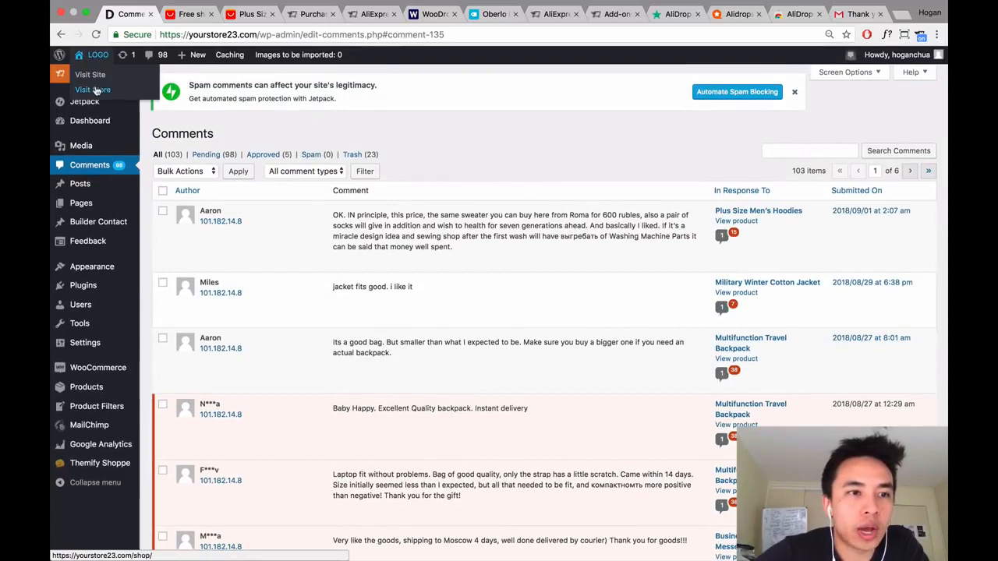
{"action": "left_click", "coordinate": [96, 91]}
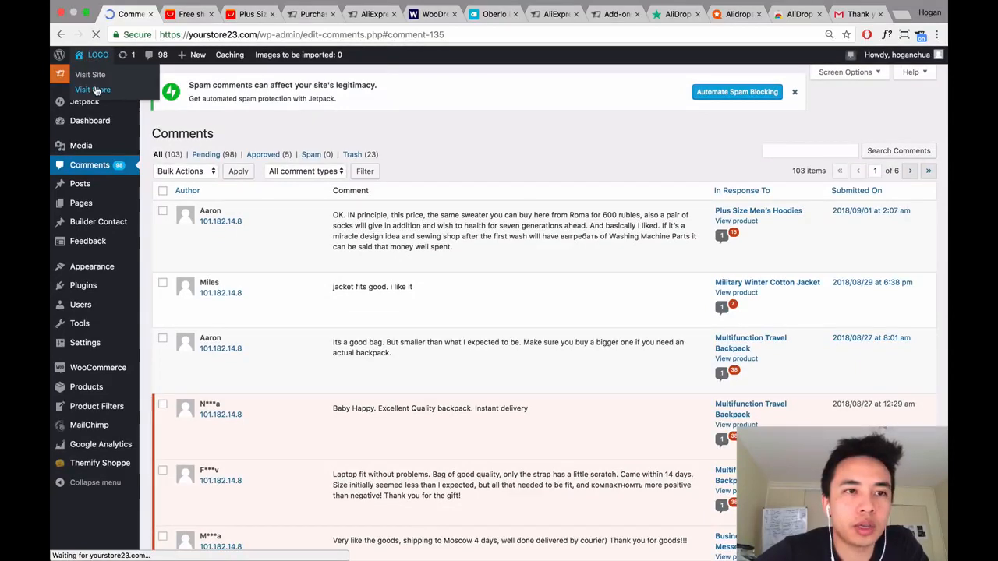
{"action": "scroll", "coordinate": [371, 174], "scroll_direction": "down", "scroll_amount": 5}
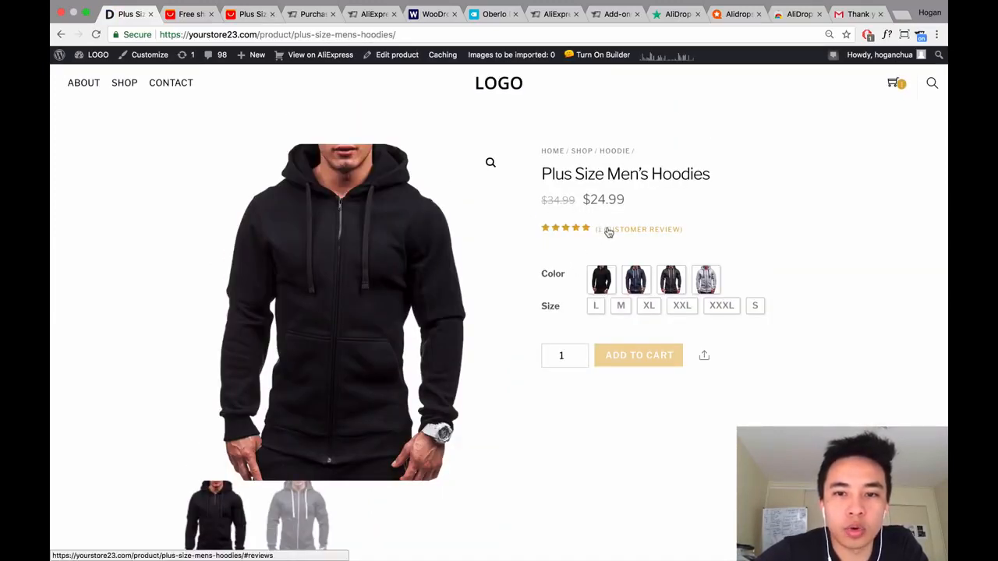
{"action": "left_click", "coordinate": [622, 230]}
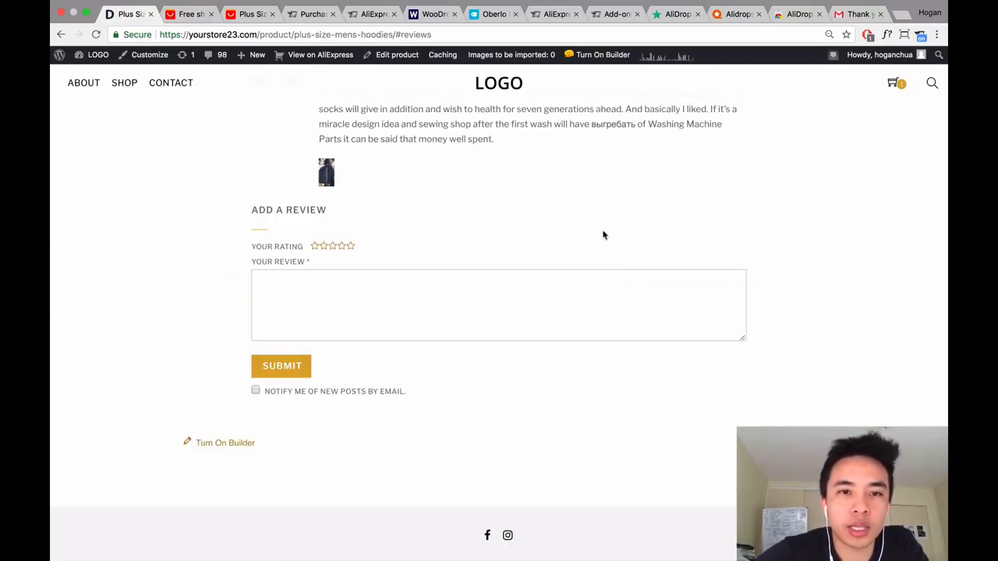
Examine the approved hoodie review's text and enlarge its attached photo, closing the photo when done.
{"action": "left_click_drag", "start_coordinate": [508, 283], "coordinate": [427, 268]}
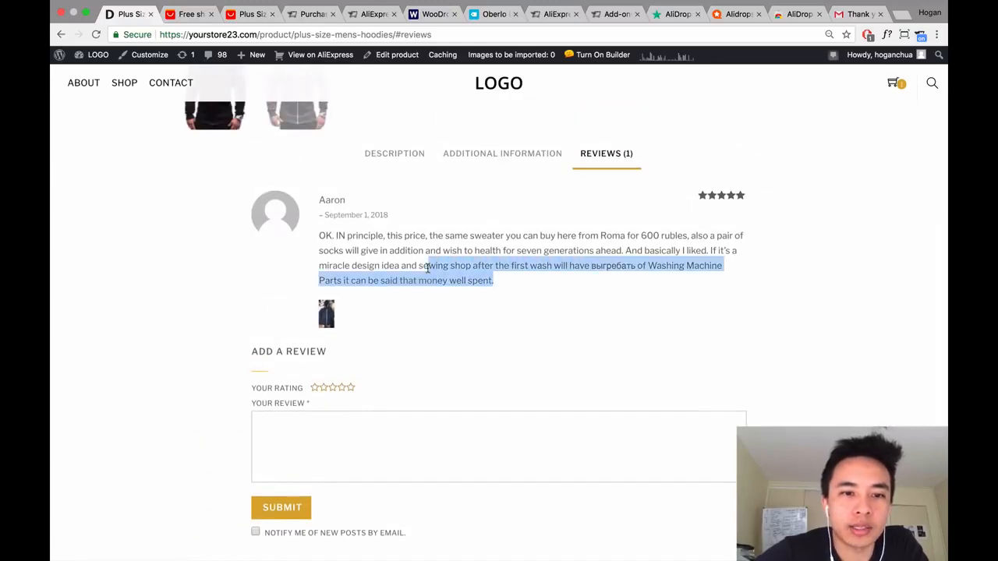
{"action": "left_click", "coordinate": [330, 315]}
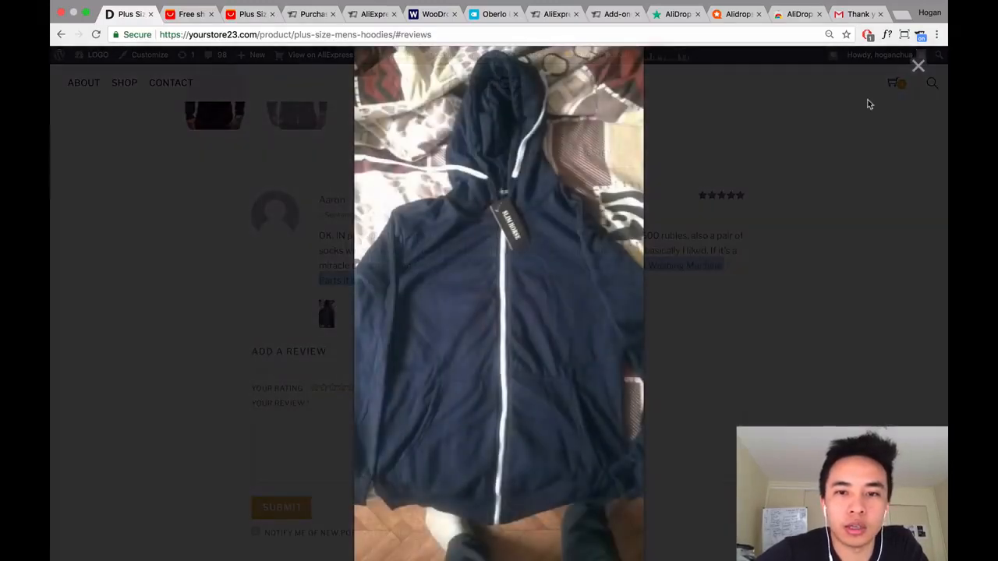
{"action": "left_click", "coordinate": [918, 68]}
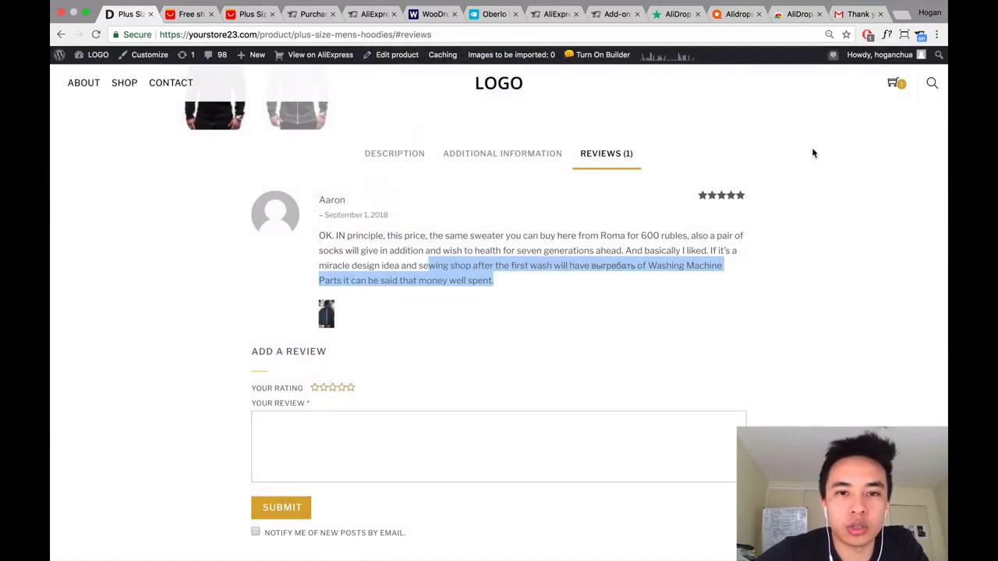
{"action": "left_click", "coordinate": [637, 262]}
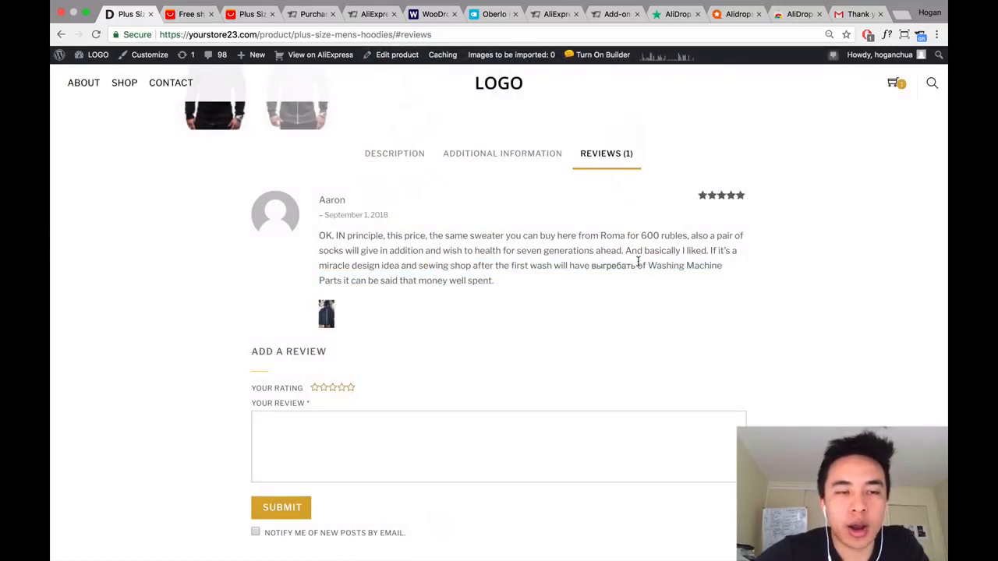
Return to the WordPress dashboard and open the AliExpress settings of AliDropship Woo.
{"action": "scroll", "coordinate": [638, 262], "scroll_direction": "up", "scroll_amount": 10}
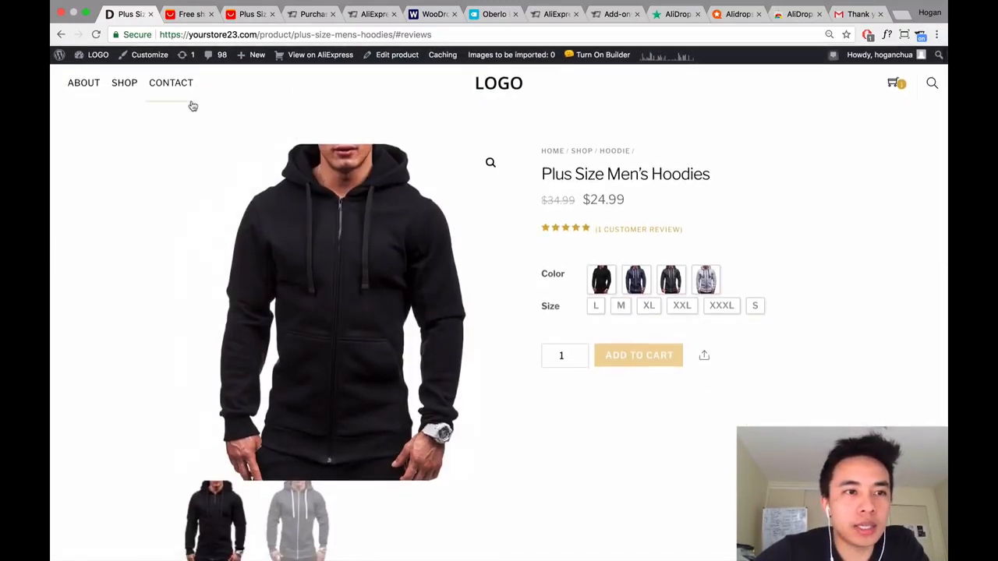
{"action": "mouse_move", "coordinate": [98, 56]}
{"action": "left_click", "coordinate": [94, 76]}
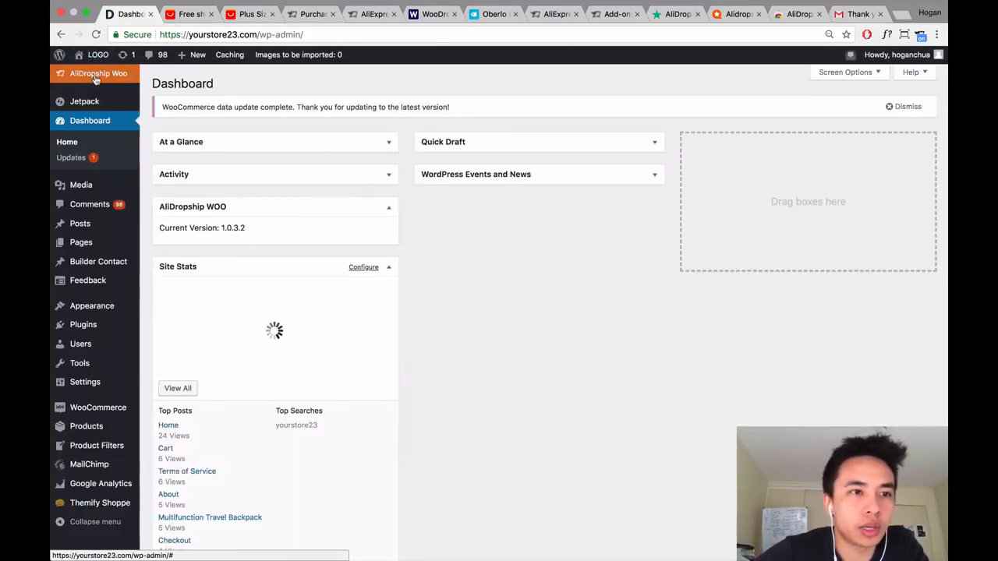
{"action": "left_click", "coordinate": [93, 77]}
{"action": "mouse_move", "coordinate": [85, 108]}
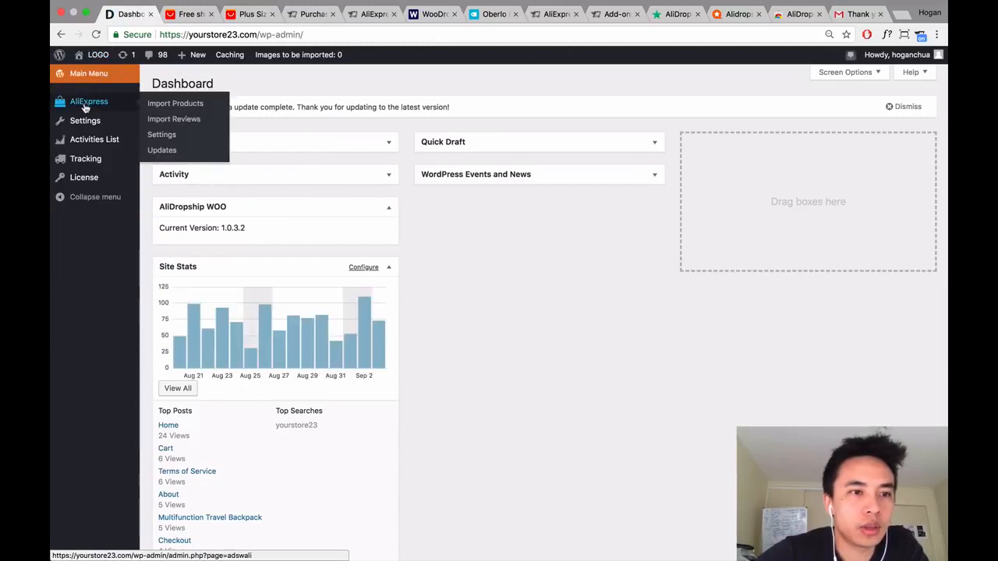
{"action": "left_click", "coordinate": [160, 137]}
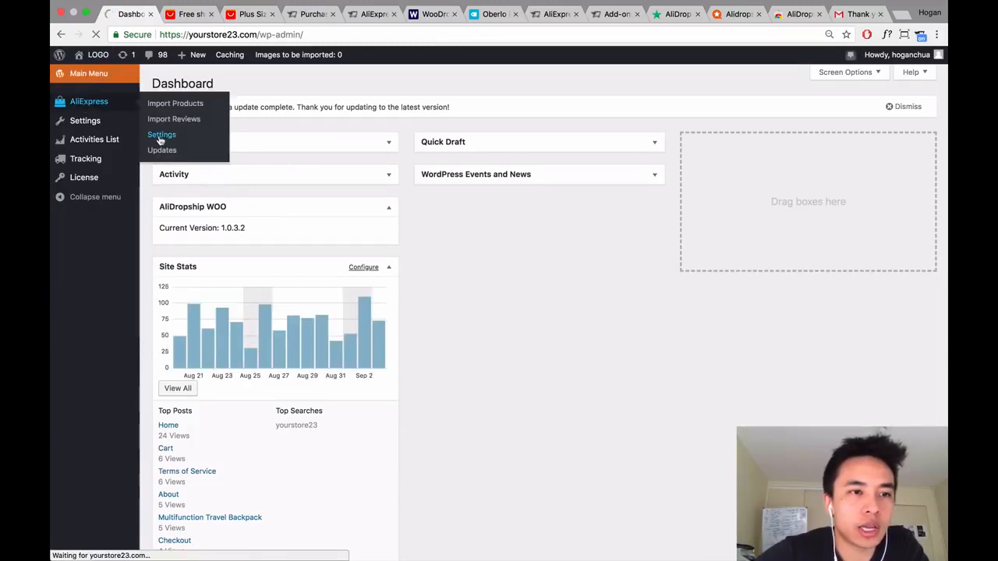
Examine the product image, tracking service and AliExpress Cashback settings, view the linked Admitad affiliate program page, and return to the settings.
{"action": "scroll", "coordinate": [160, 140], "scroll_direction": "down", "scroll_amount": 5}
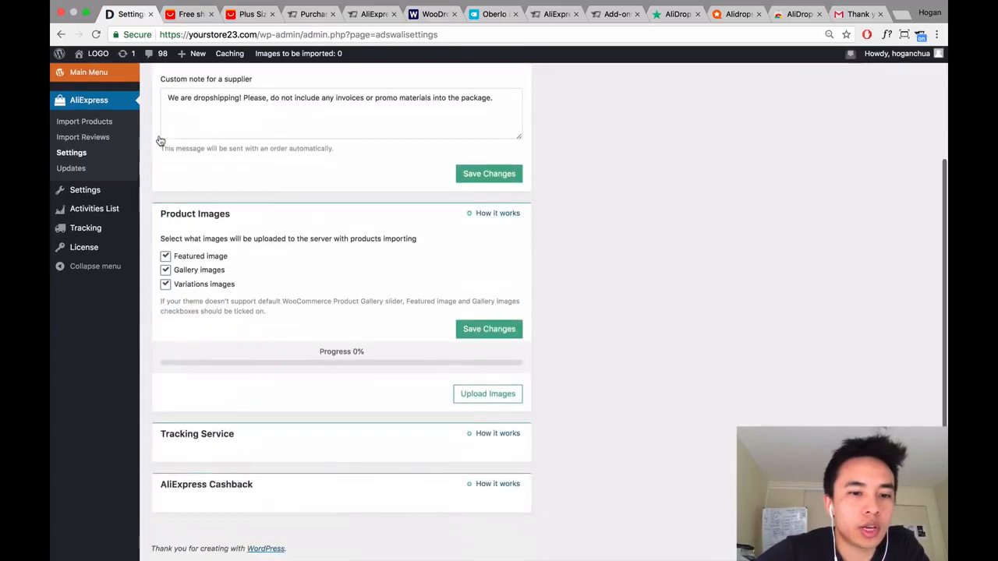
{"action": "scroll", "coordinate": [159, 140], "scroll_direction": "down", "scroll_amount": 3}
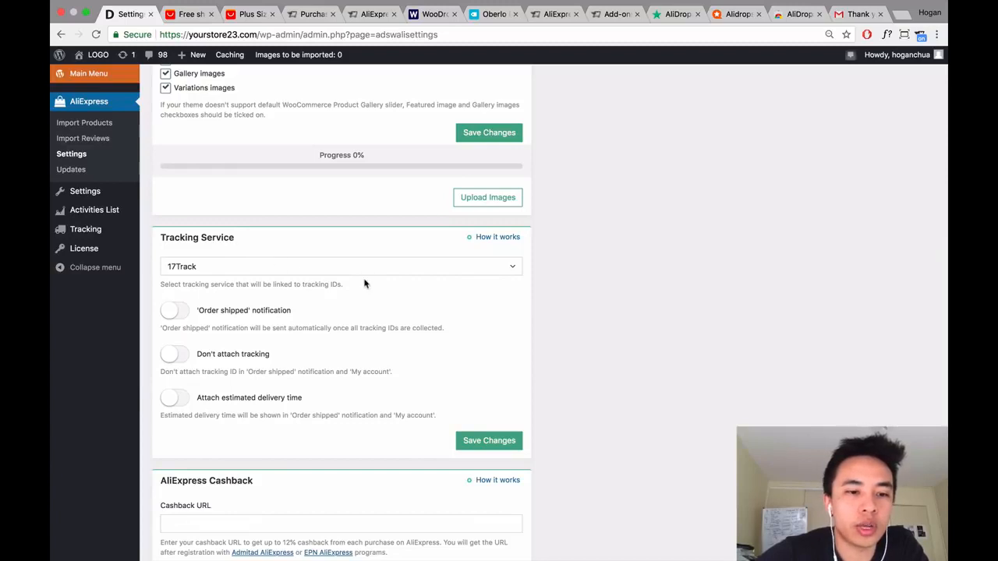
{"action": "scroll", "coordinate": [364, 284], "scroll_direction": "down", "scroll_amount": 2}
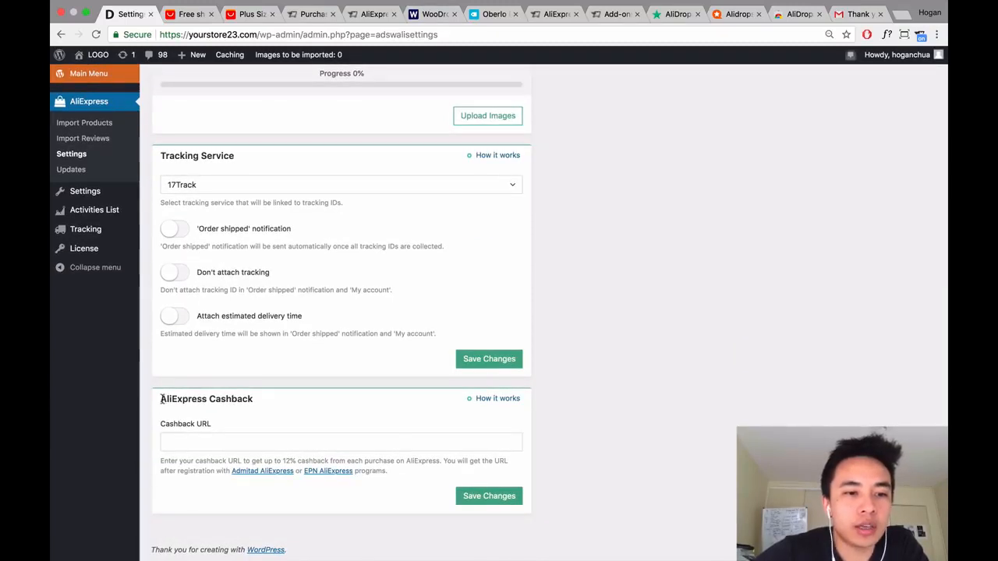
{"action": "left_click_drag", "start_coordinate": [162, 400], "coordinate": [261, 405]}
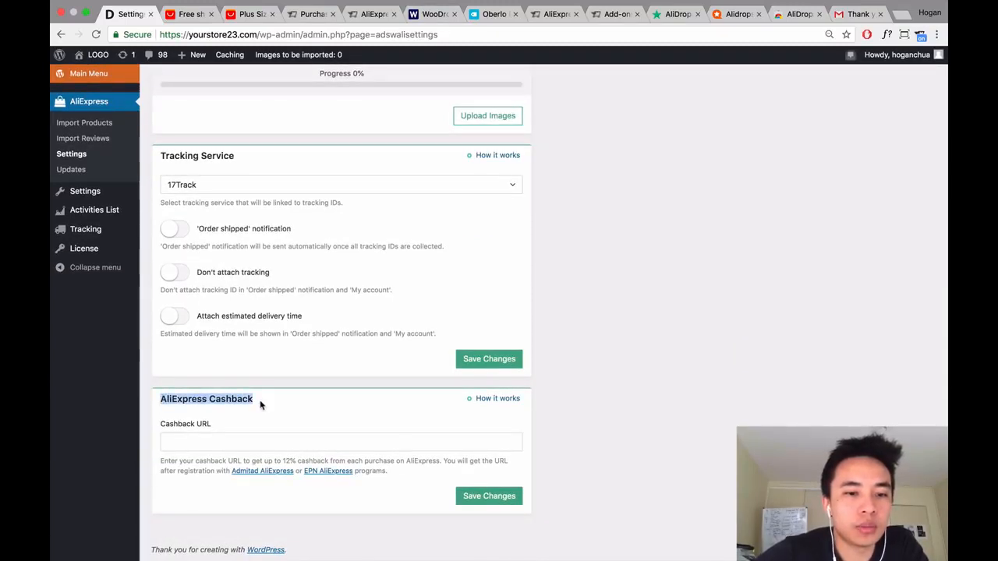
{"action": "left_click", "coordinate": [254, 471]}
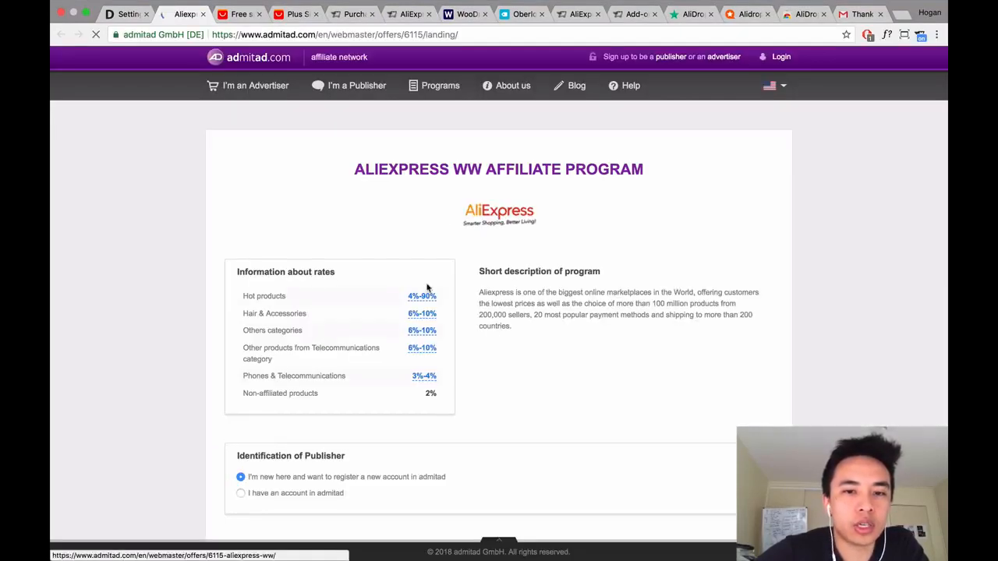
{"action": "left_click", "coordinate": [126, 14]}
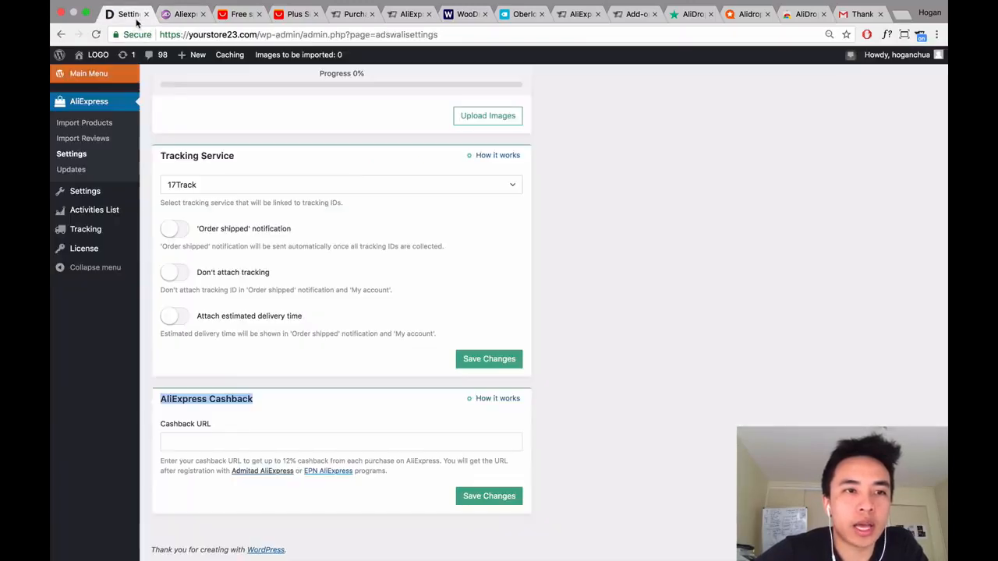
Examine the empty Cashback URL field and its note on earning cashback from AliExpress purchases.
{"action": "left_click", "coordinate": [227, 438]}
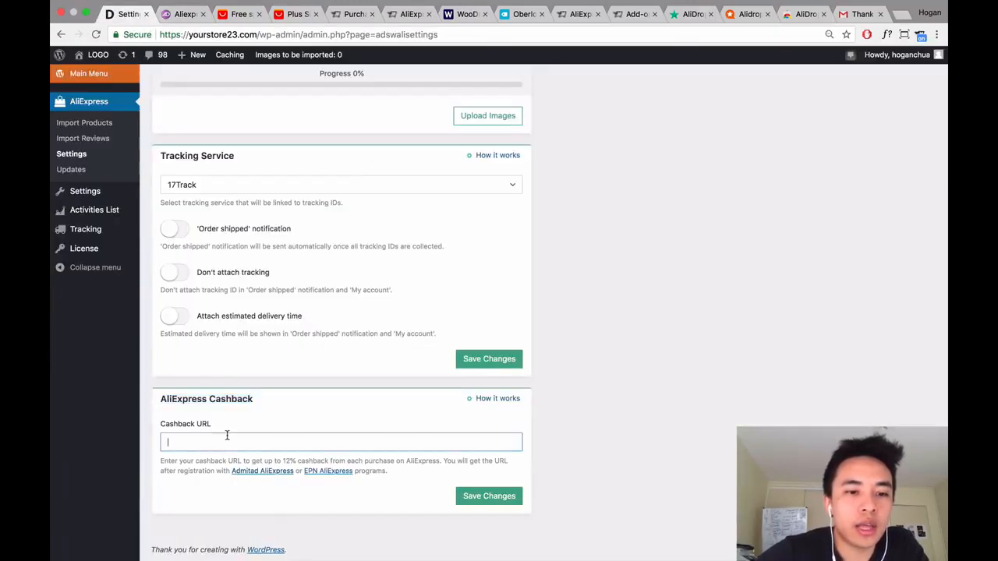
{"action": "left_click", "coordinate": [284, 461]}
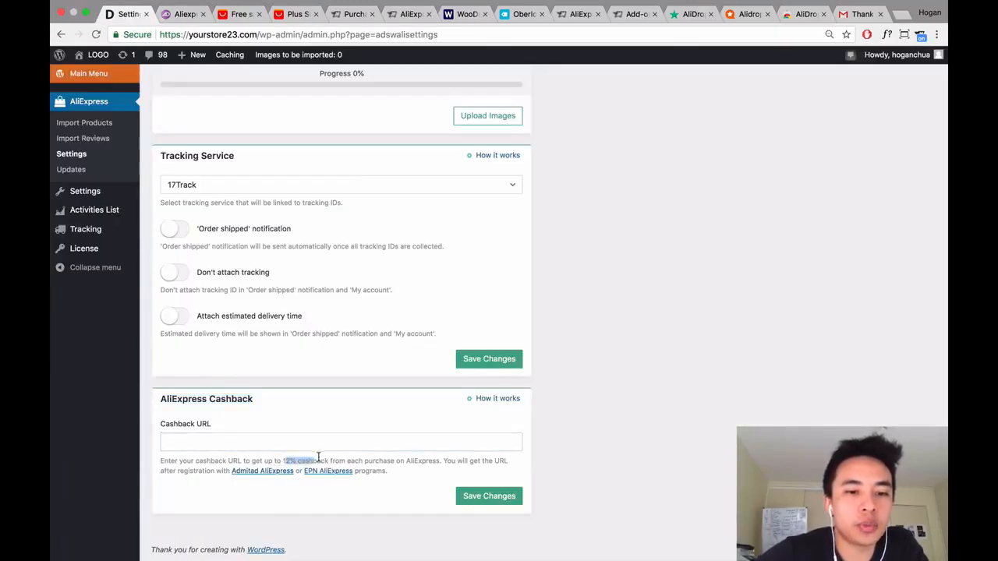
{"action": "left_click_drag", "start_coordinate": [318, 457], "coordinate": [329, 458]}
{"action": "left_click", "coordinate": [367, 461]}
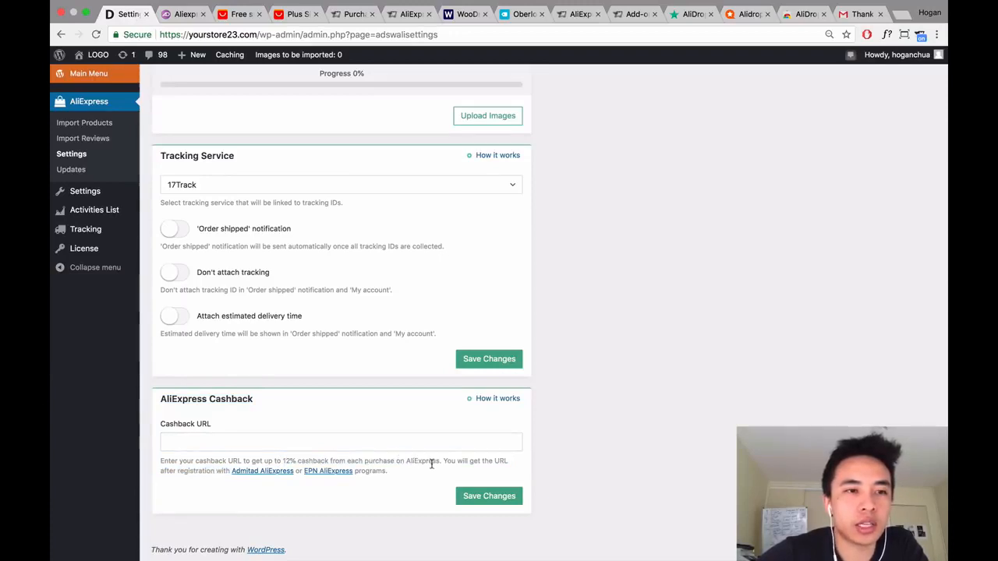
Open the plugin's Currency settings and bring up the store's home page in a new browser tab.
{"action": "mouse_move", "coordinate": [92, 197]}
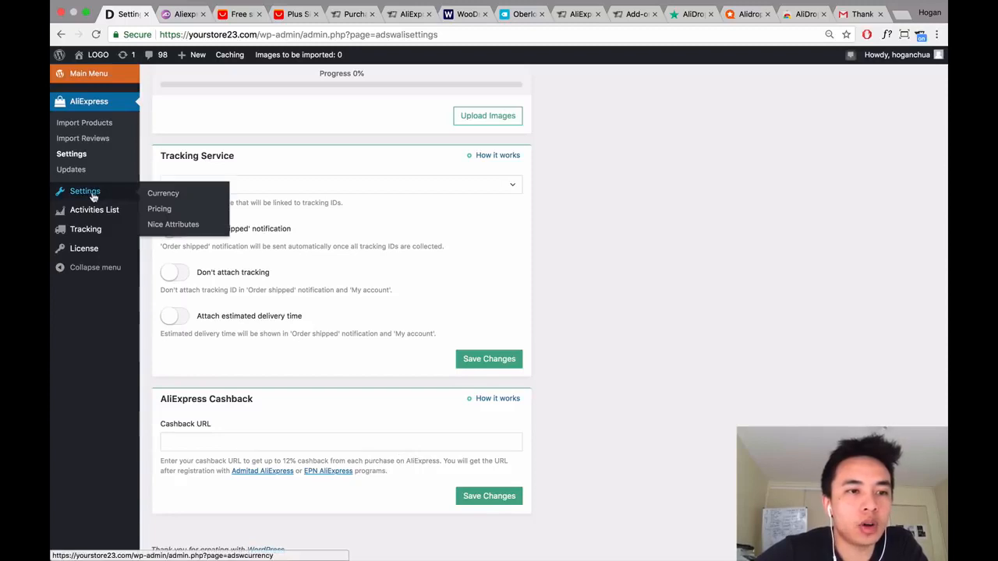
{"action": "left_click", "coordinate": [152, 198]}
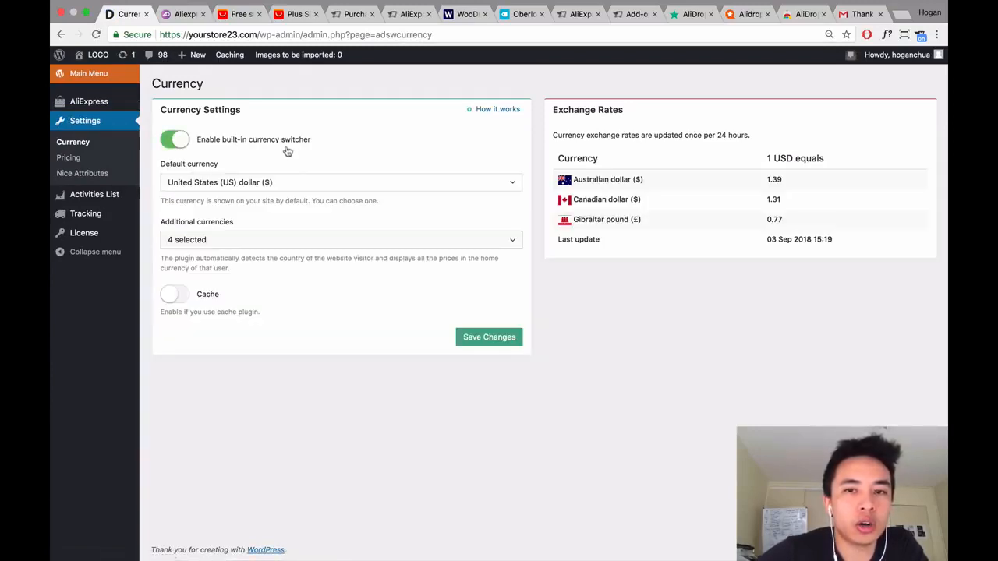
{"action": "mouse_move", "coordinate": [93, 56]}
{"action": "right_click", "coordinate": [91, 74]}
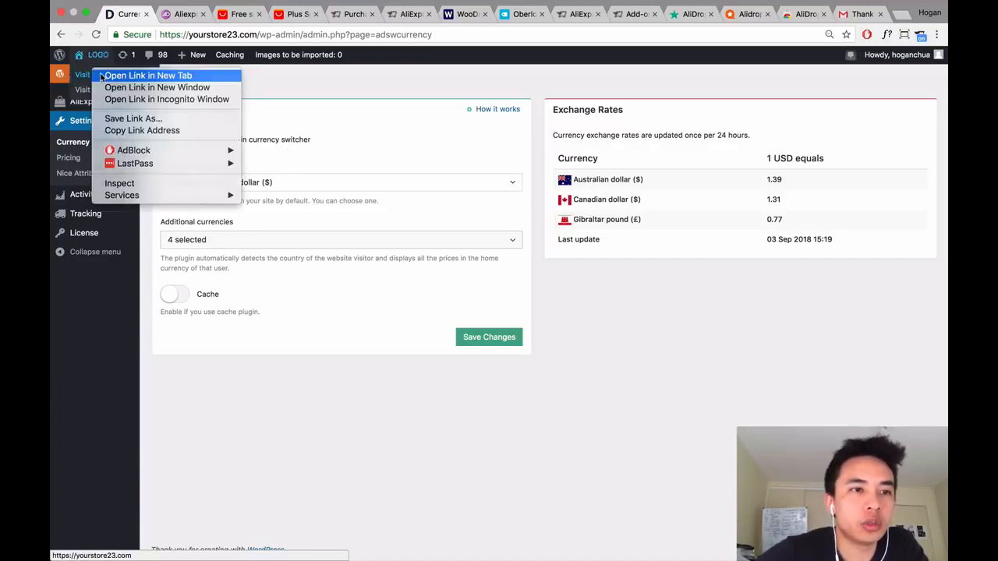
{"action": "left_click", "coordinate": [105, 78]}
{"action": "left_click", "coordinate": [228, 16]}
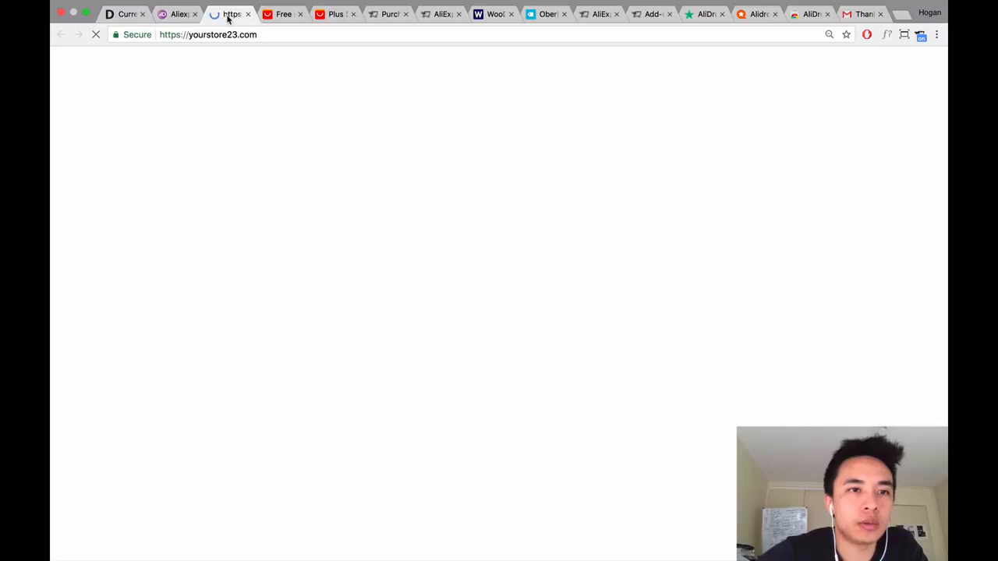
Switch the storefront's currency to AUD with the footer currency switcher and check the converted product prices.
{"action": "scroll", "coordinate": [529, 300], "scroll_direction": "down", "scroll_amount": 10}
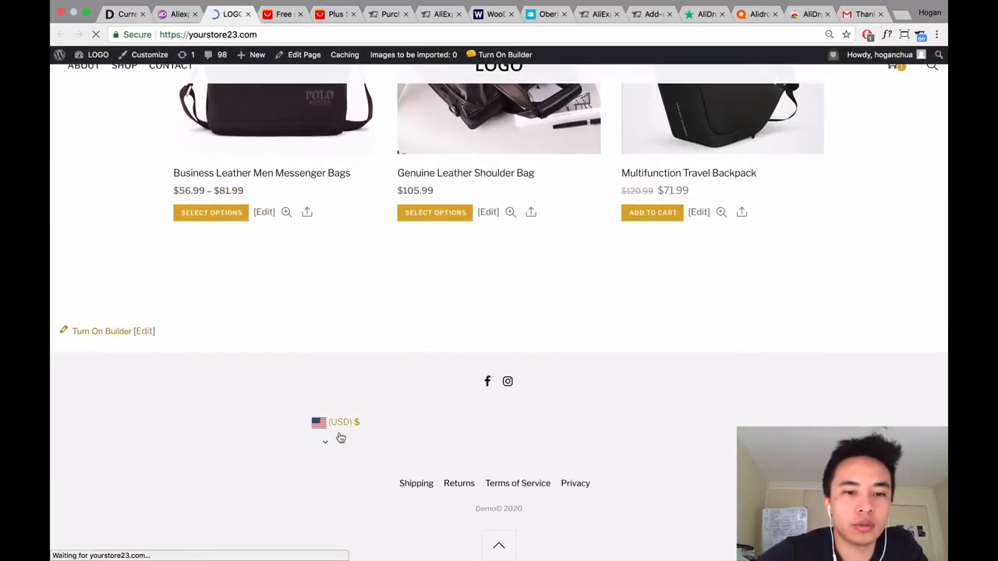
{"action": "left_click", "coordinate": [327, 442]}
{"action": "scroll", "coordinate": [327, 444], "scroll_direction": "down", "scroll_amount": 3}
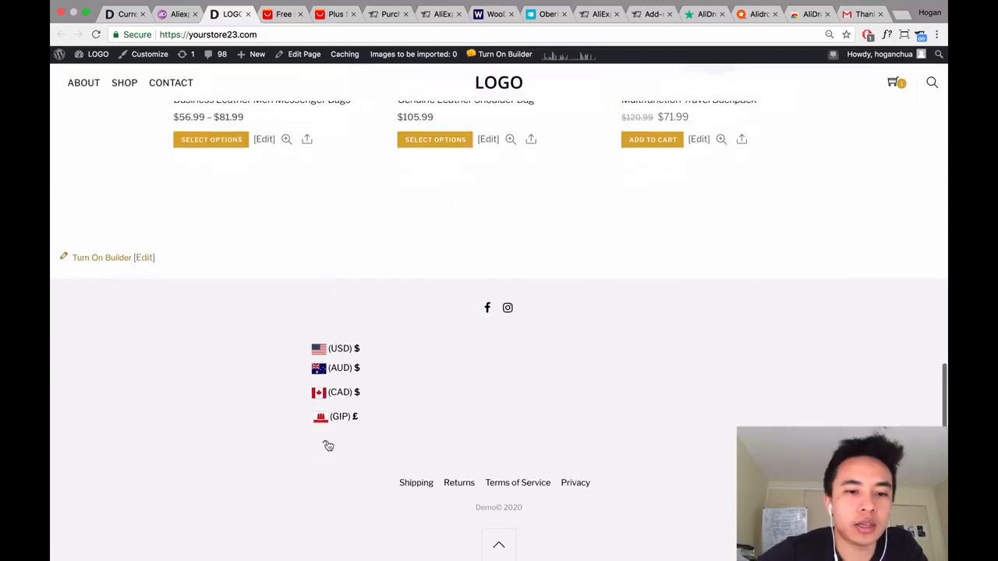
{"action": "left_click", "coordinate": [345, 378]}
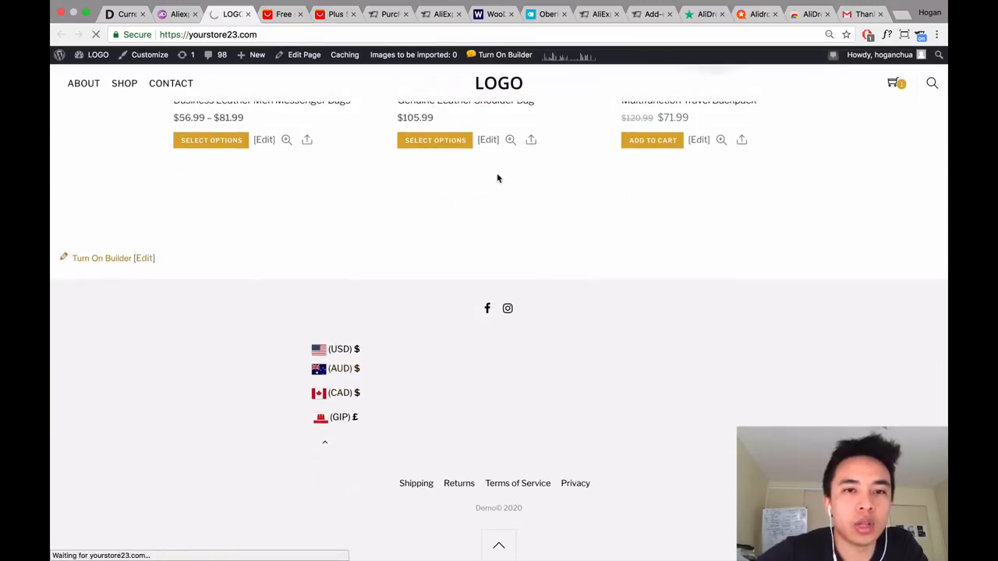
{"action": "scroll", "coordinate": [497, 178], "scroll_direction": "up", "scroll_amount": 8}
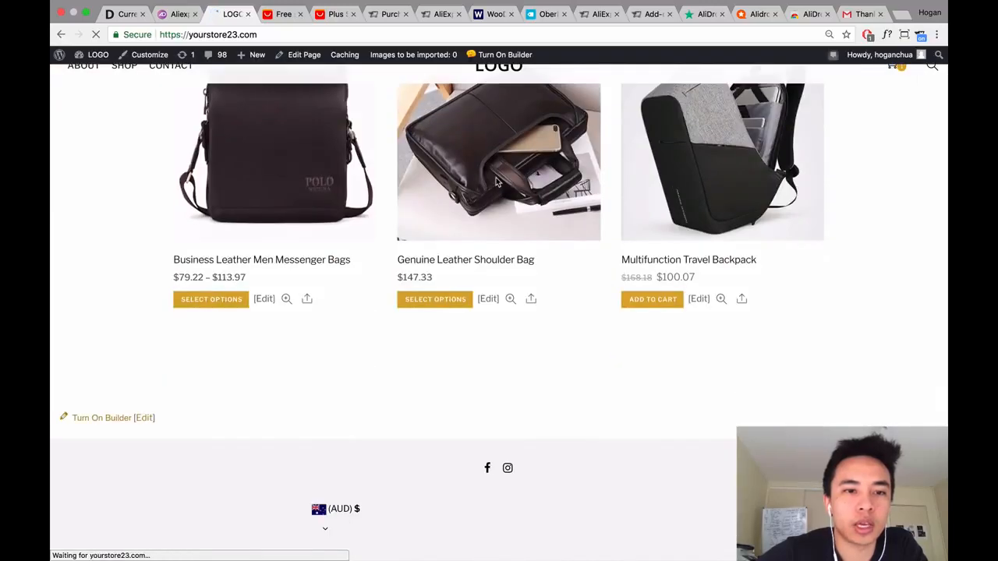
Return to the Currency settings and view the list of additional currencies without changing the selection.
{"action": "left_click", "coordinate": [127, 15]}
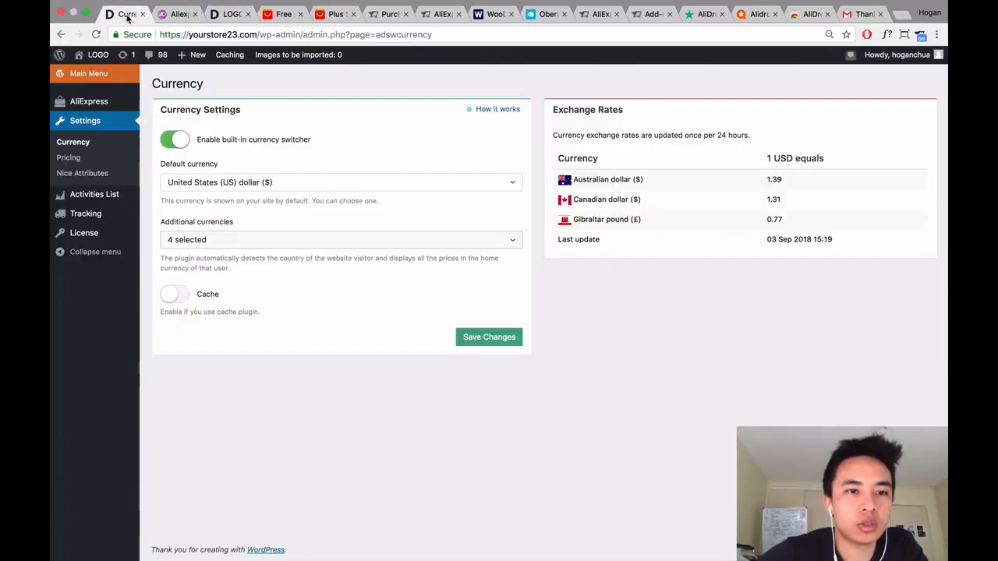
{"action": "left_click", "coordinate": [258, 248]}
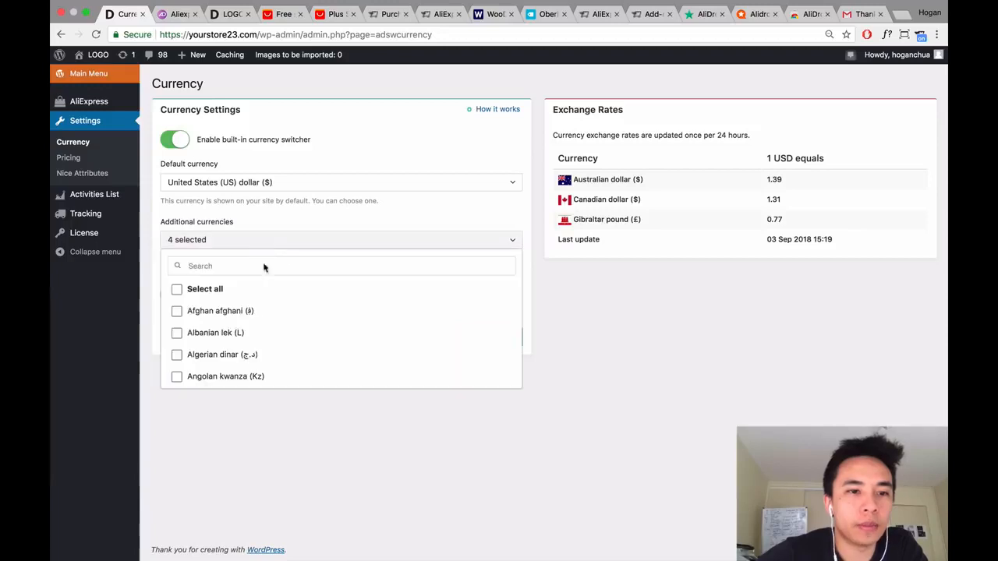
{"action": "left_click", "coordinate": [373, 212]}
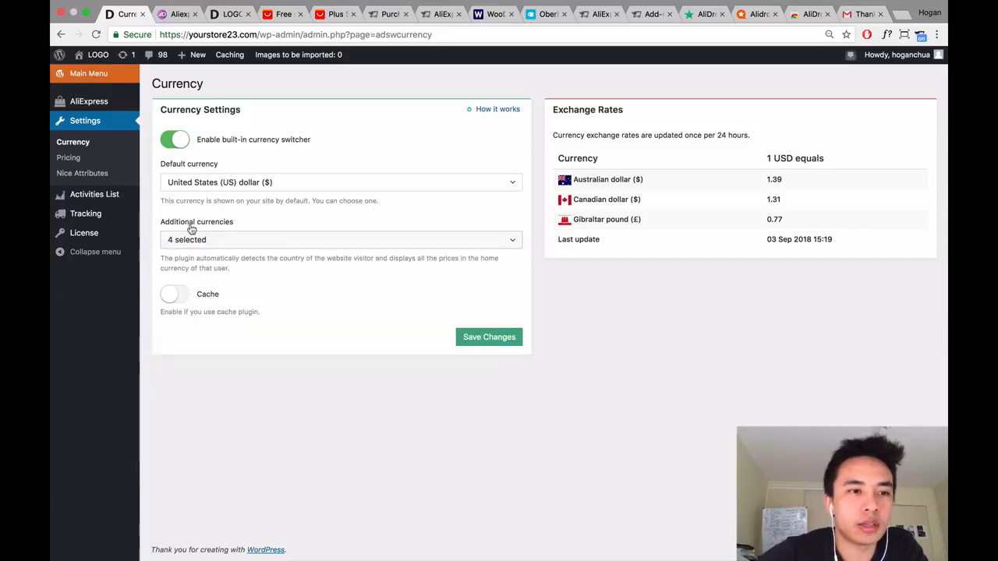
View the plugin's pricing markup formulas and visit the store's Shop page.
{"action": "left_click", "coordinate": [77, 160]}
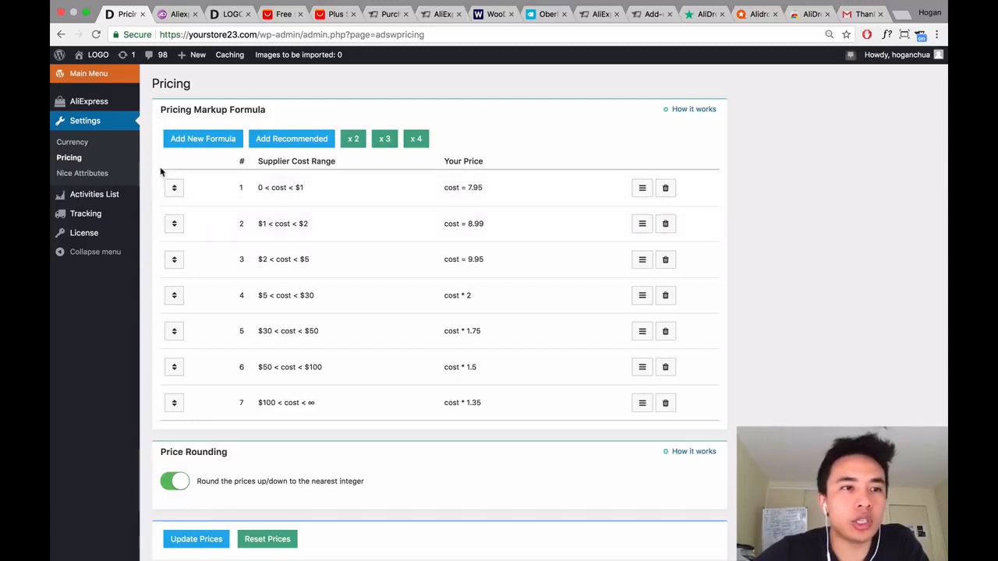
{"action": "left_click", "coordinate": [90, 75]}
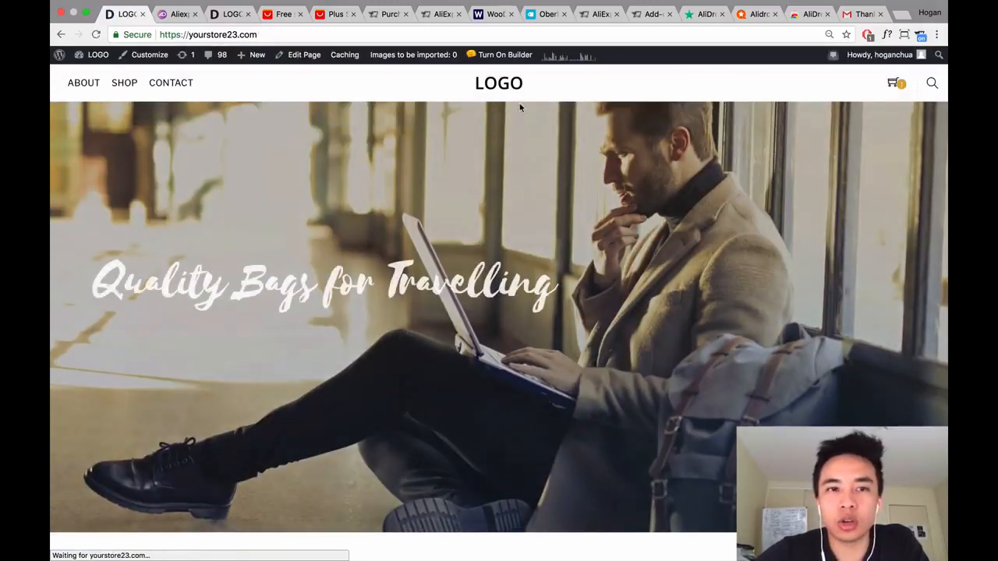
{"action": "left_click", "coordinate": [128, 89]}
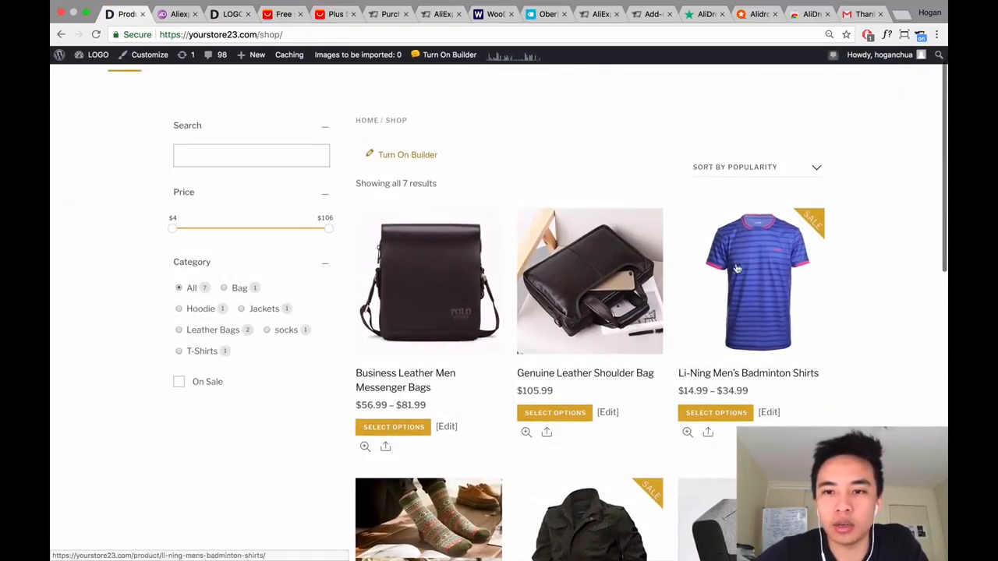
Add one Li-Ning Men's Badminton Shirt in green, size M, to the store's cart.
{"action": "left_click", "coordinate": [749, 302]}
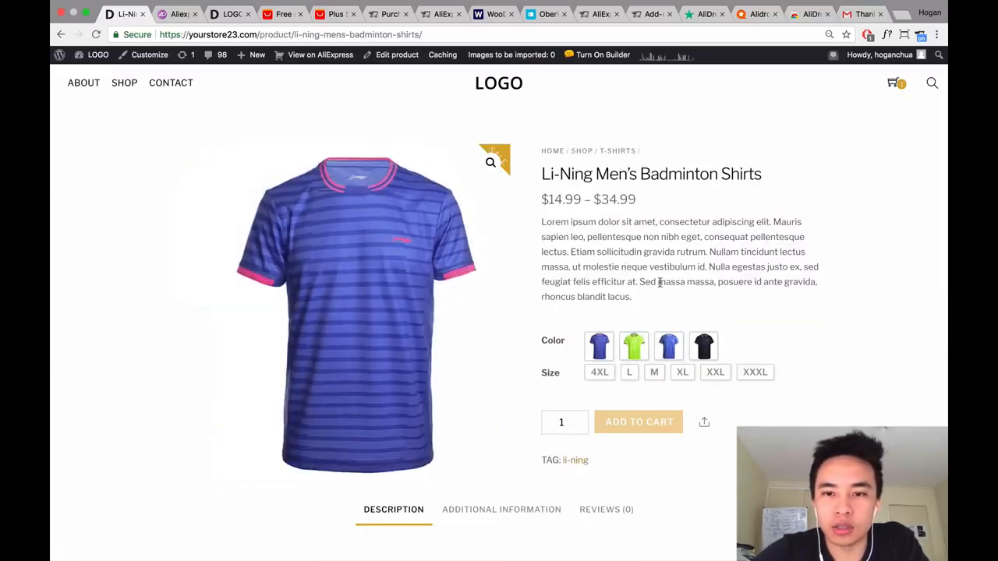
{"action": "left_click", "coordinate": [642, 345]}
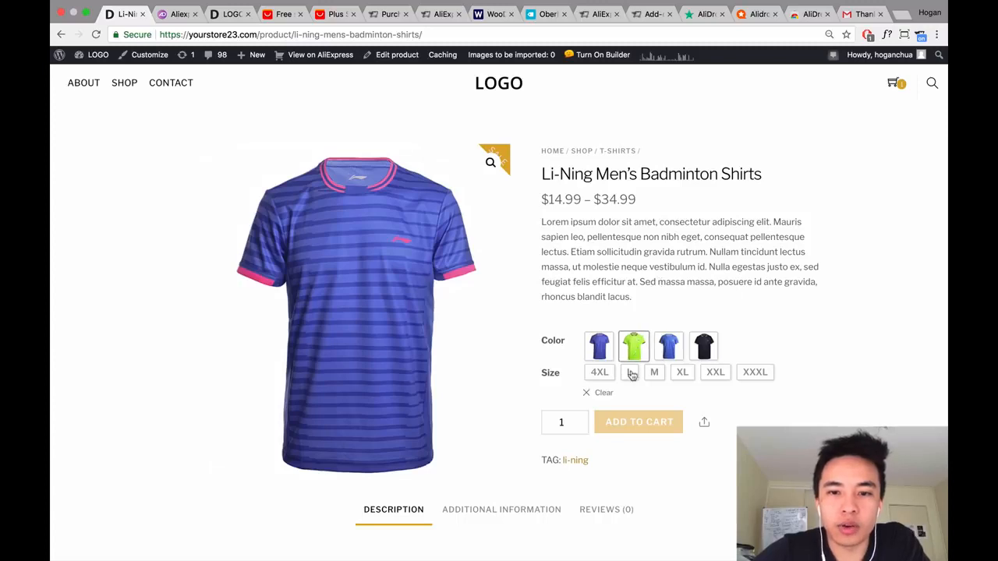
{"action": "left_click", "coordinate": [654, 373]}
{"action": "scroll", "coordinate": [655, 380], "scroll_direction": "down", "scroll_amount": 3}
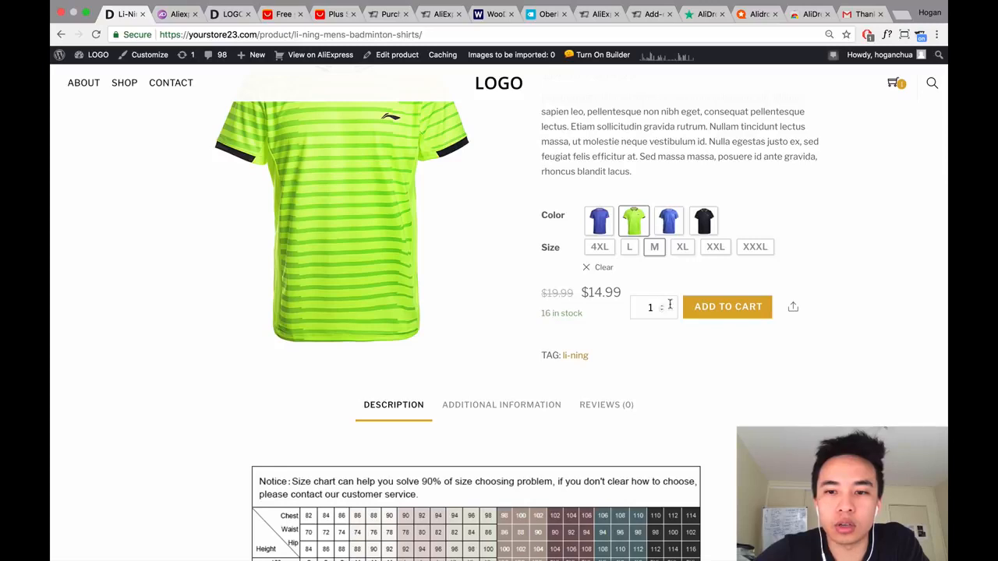
{"action": "left_click", "coordinate": [700, 311]}
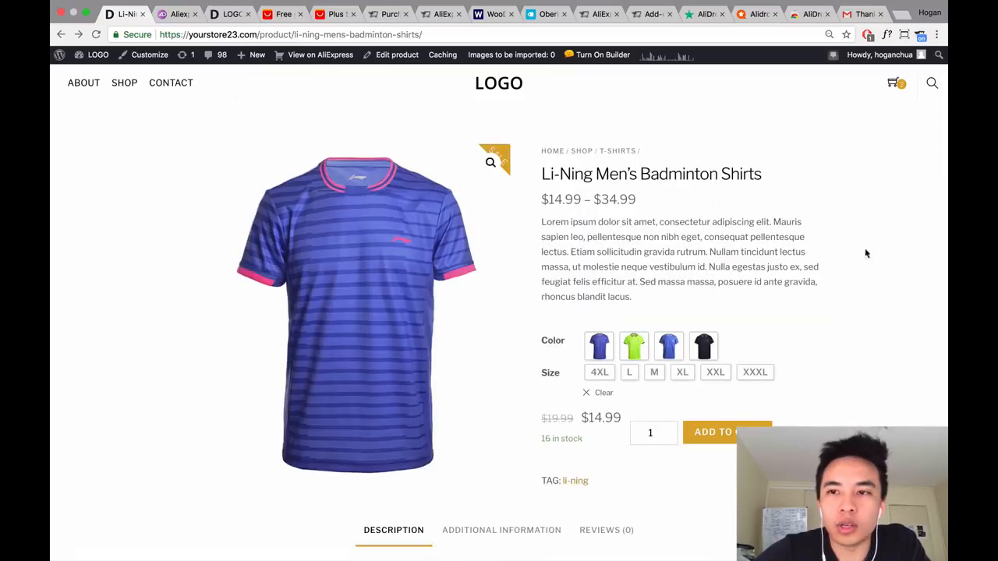
Remove the Military Winter Cotton Jacket from the cart and review the remaining item and totals on the cart page.
{"action": "mouse_move", "coordinate": [896, 87]}
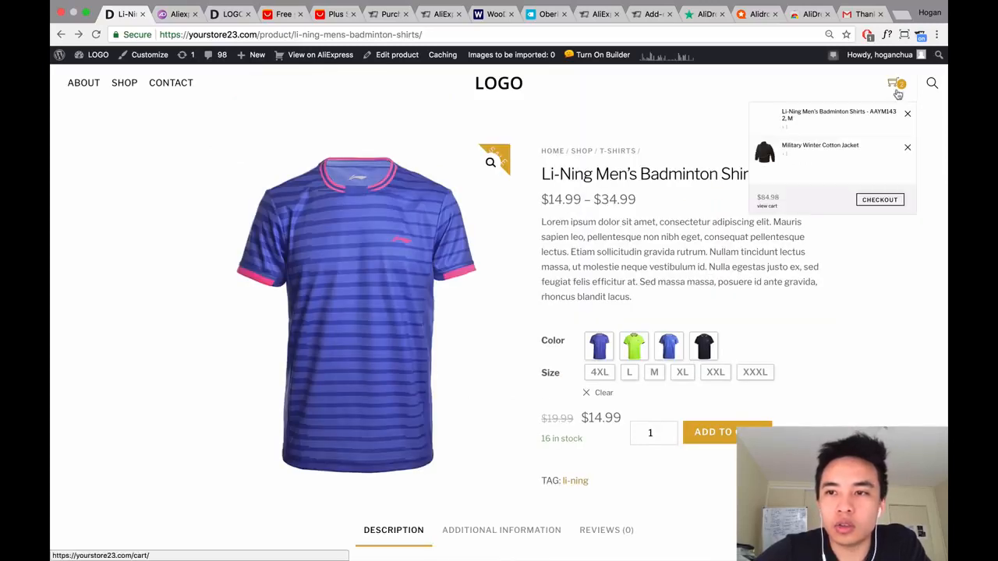
{"action": "left_click", "coordinate": [907, 148]}
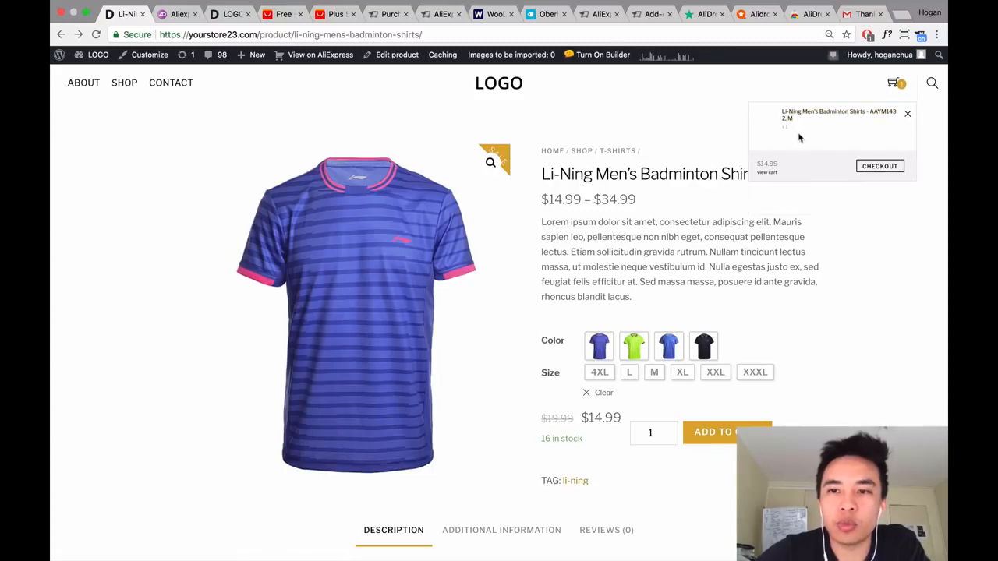
{"action": "left_click", "coordinate": [771, 173]}
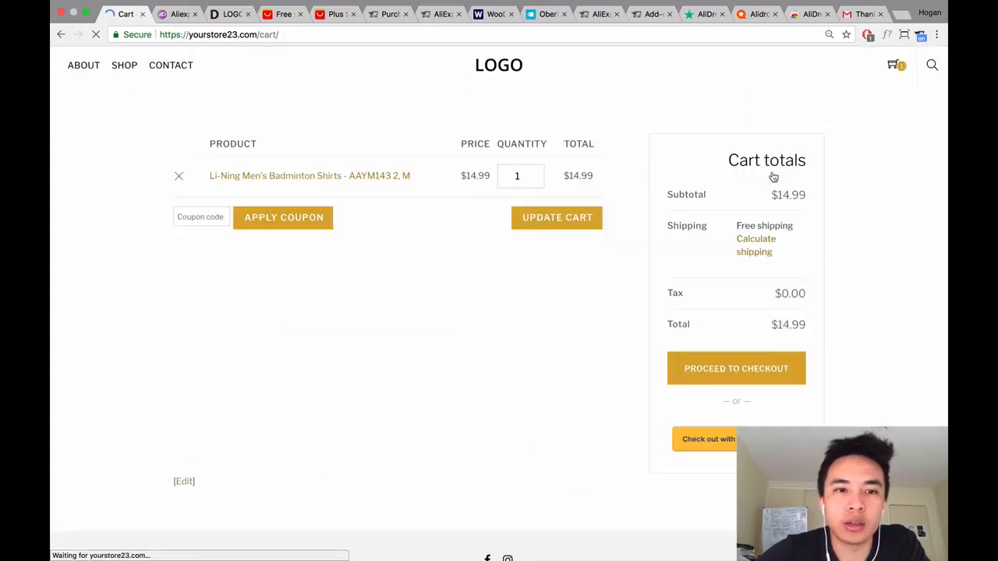
{"action": "scroll", "coordinate": [546, 312], "scroll_direction": "down", "scroll_amount": 1}
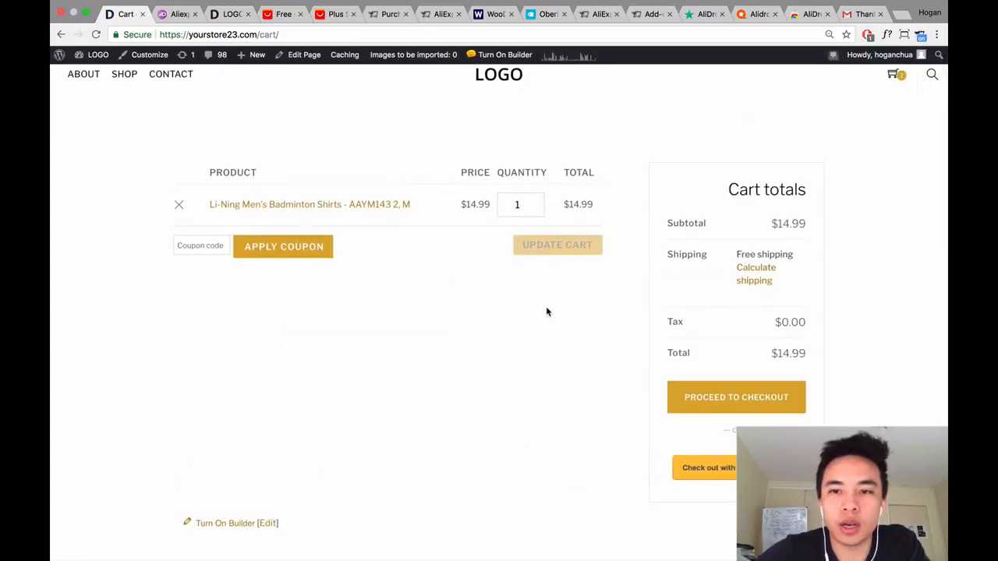
{"action": "scroll", "coordinate": [546, 313], "scroll_direction": "down", "scroll_amount": 3}
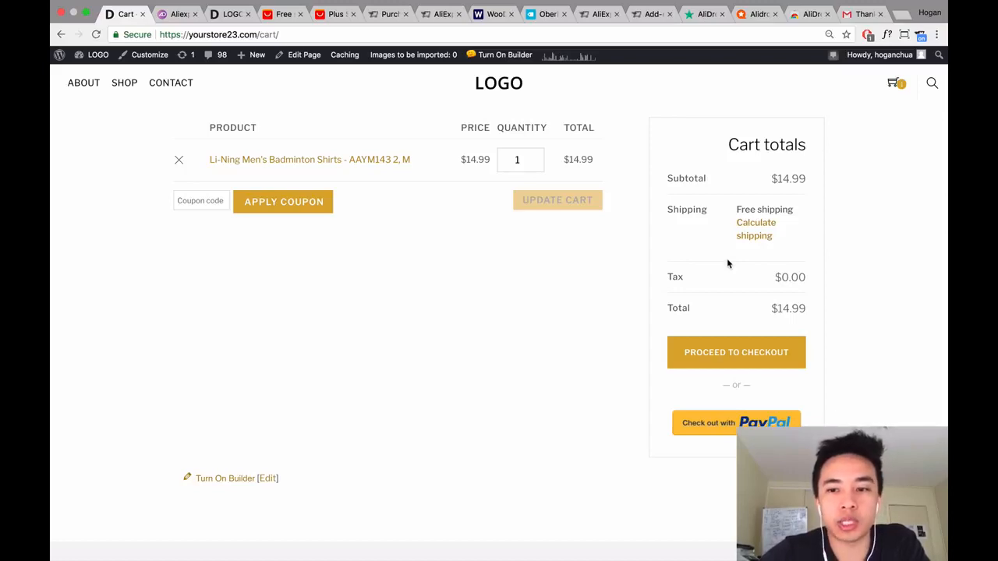
{"action": "scroll", "coordinate": [759, 258], "scroll_direction": "down", "scroll_amount": 2}
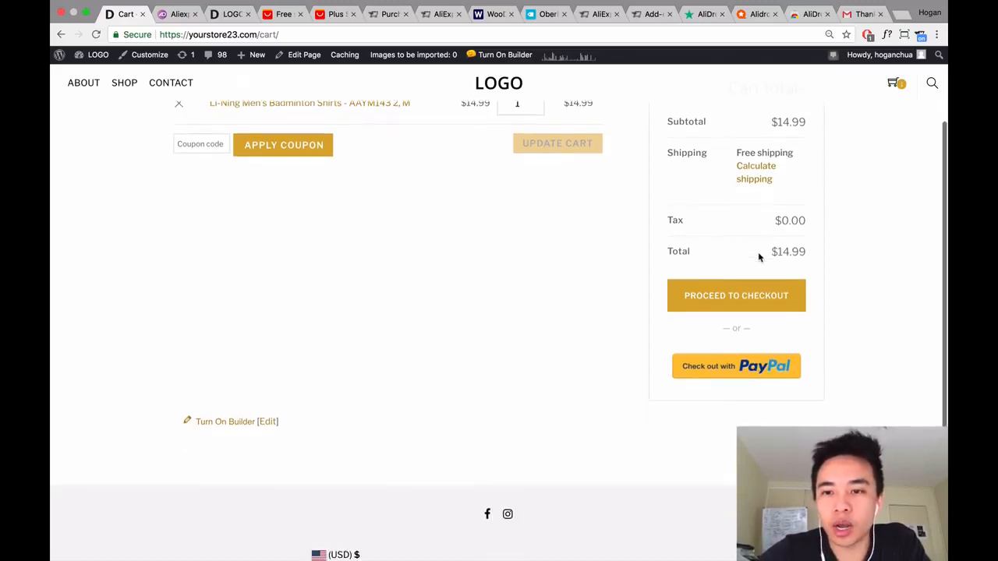
Go to checkout with the prefilled billing details, accept the terms and conditions, and proceed to PayPal.
{"action": "left_click", "coordinate": [747, 338]}
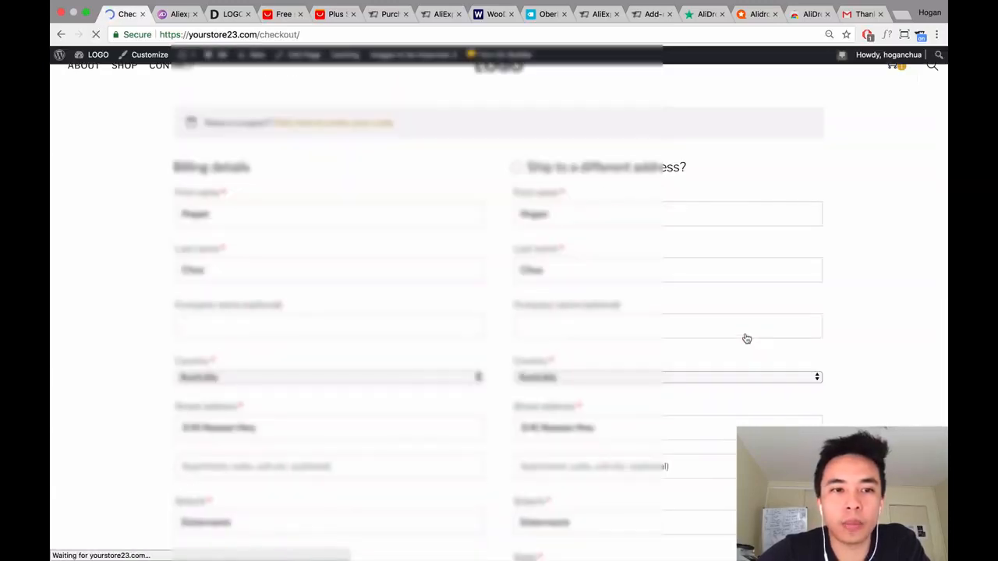
{"action": "scroll", "coordinate": [385, 281], "scroll_direction": "down", "scroll_amount": 5}
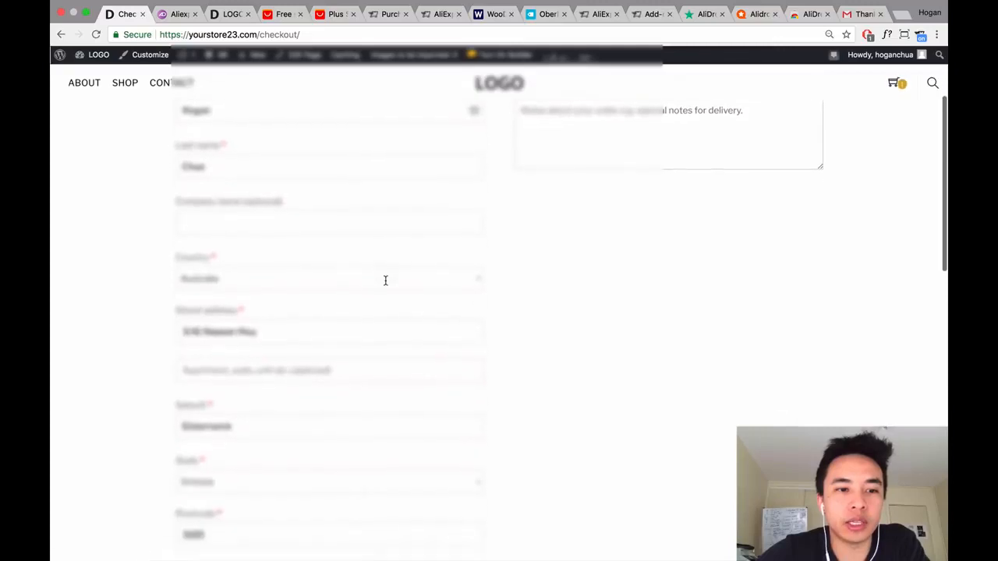
{"action": "scroll", "coordinate": [385, 282], "scroll_direction": "down", "scroll_amount": 5}
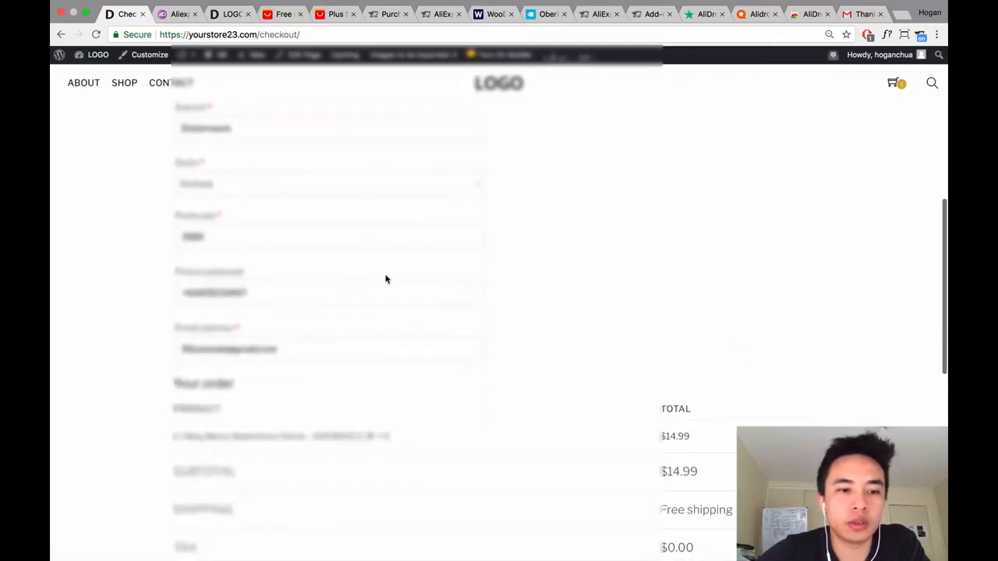
{"action": "scroll", "coordinate": [385, 279], "scroll_direction": "down", "scroll_amount": 4}
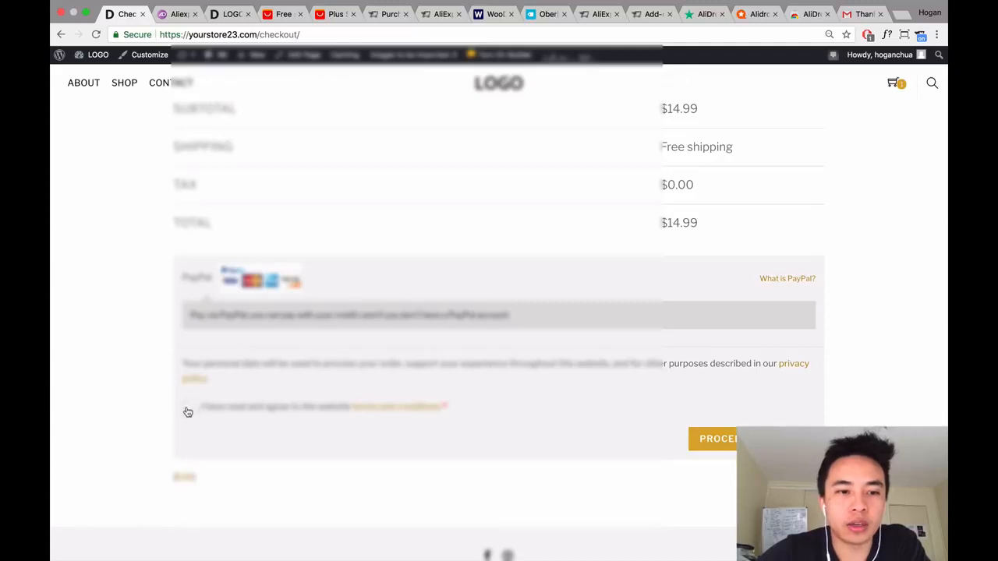
{"action": "left_click", "coordinate": [188, 407]}
{"action": "left_click", "coordinate": [758, 439]}
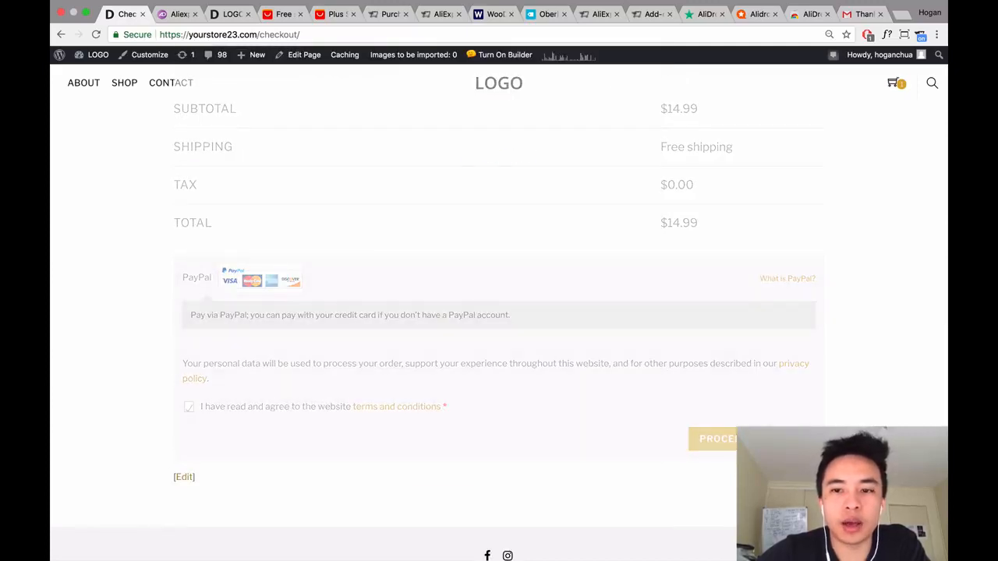
Log in to PayPal with the saved account e-mail and password, pay for the order, and return to the store.
{"action": "left_click", "coordinate": [603, 229]}
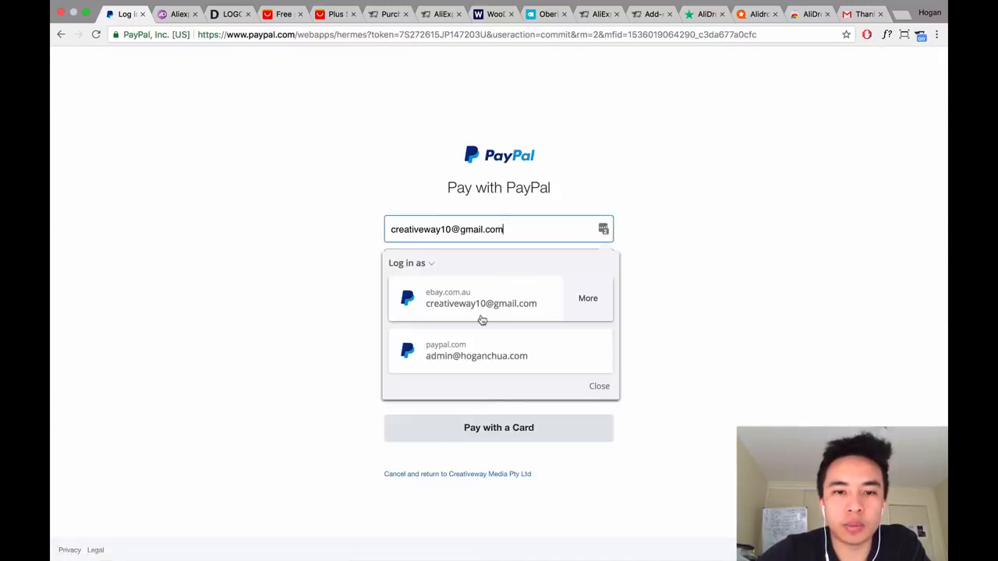
{"action": "left_click", "coordinate": [472, 350]}
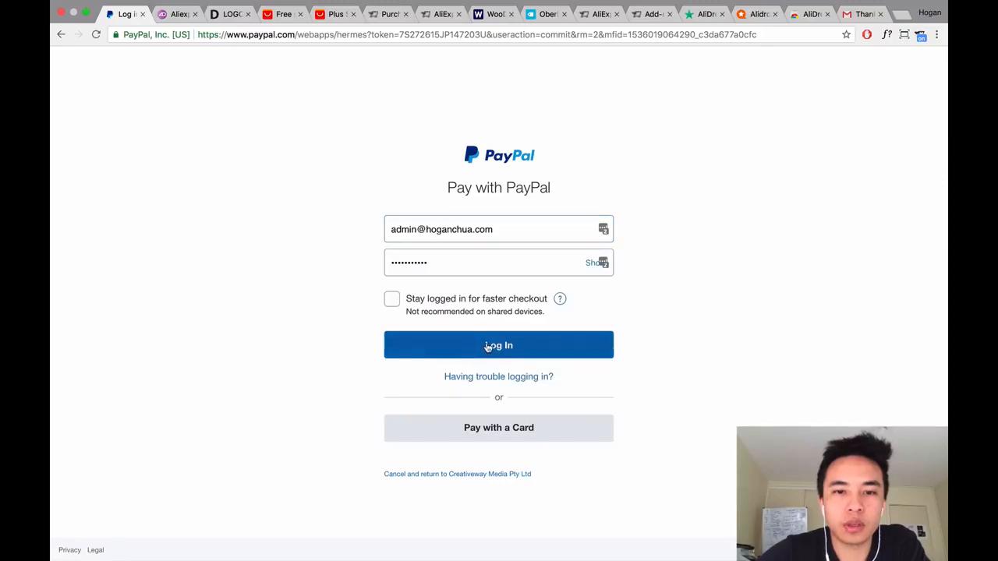
{"action": "left_click", "coordinate": [488, 348]}
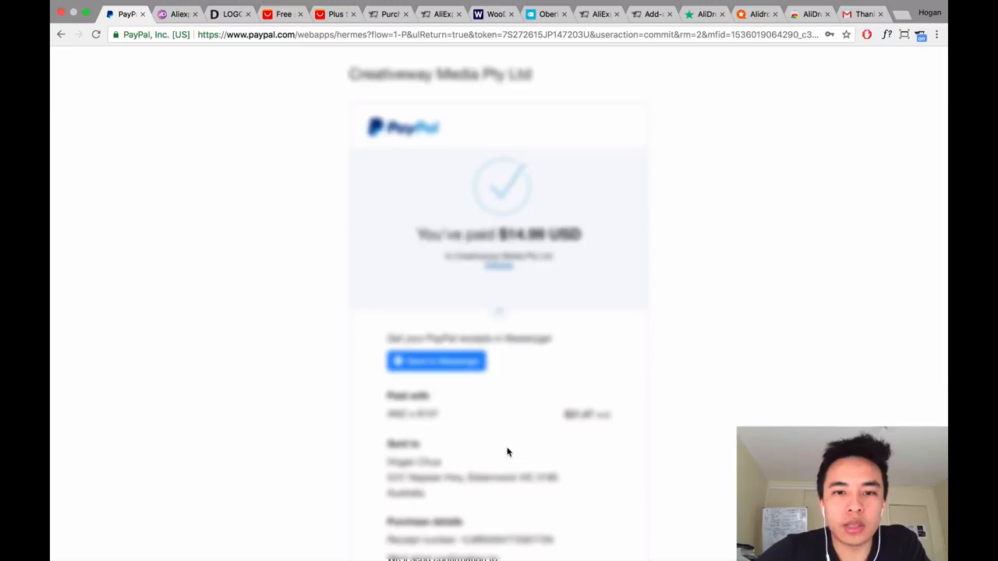
{"action": "scroll", "coordinate": [506, 452], "scroll_direction": "down", "scroll_amount": 4}
{"action": "scroll", "coordinate": [507, 452], "scroll_direction": "down", "scroll_amount": 2}
{"action": "left_click", "coordinate": [497, 466]}
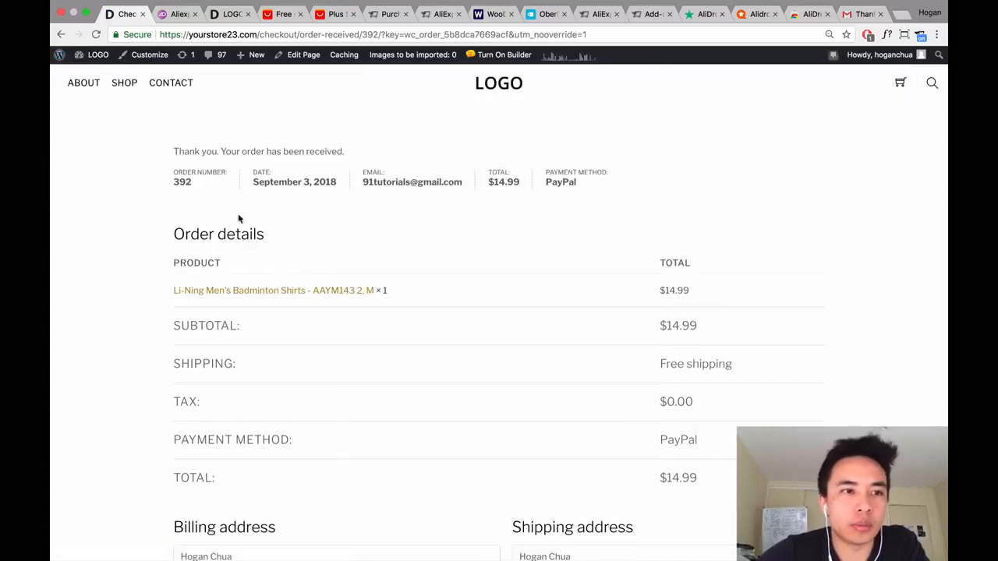
Go to the WordPress dashboard and open the newest WooCommerce order for editing.
{"action": "mouse_move", "coordinate": [92, 54]}
{"action": "left_click", "coordinate": [87, 75]}
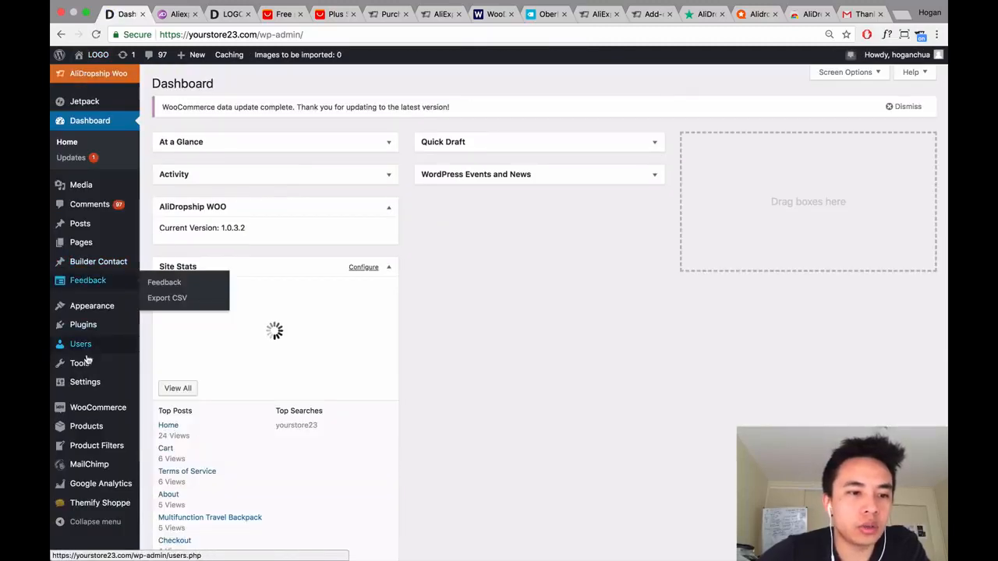
{"action": "mouse_move", "coordinate": [92, 418]}
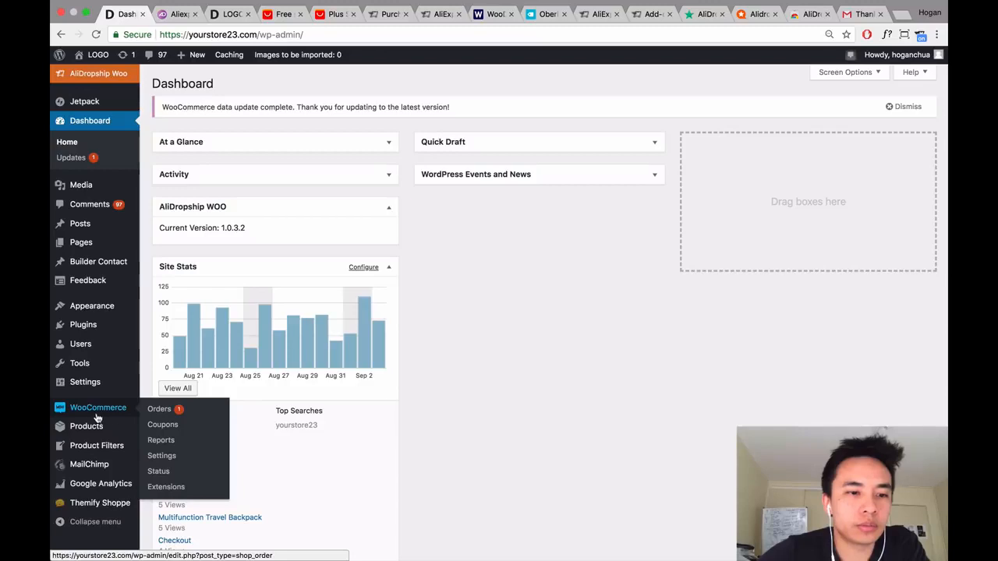
{"action": "left_click", "coordinate": [158, 410]}
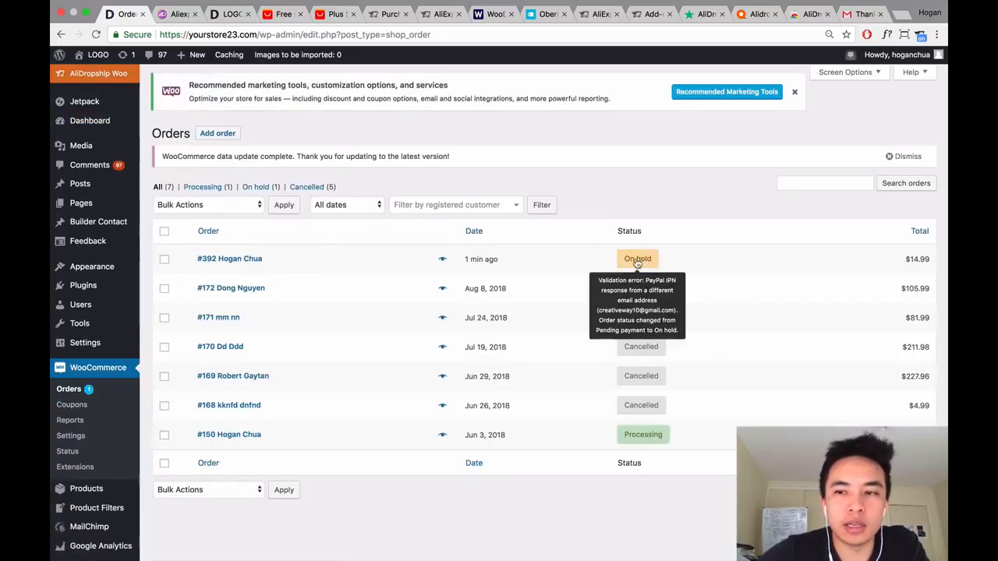
{"action": "left_click", "coordinate": [250, 262]}
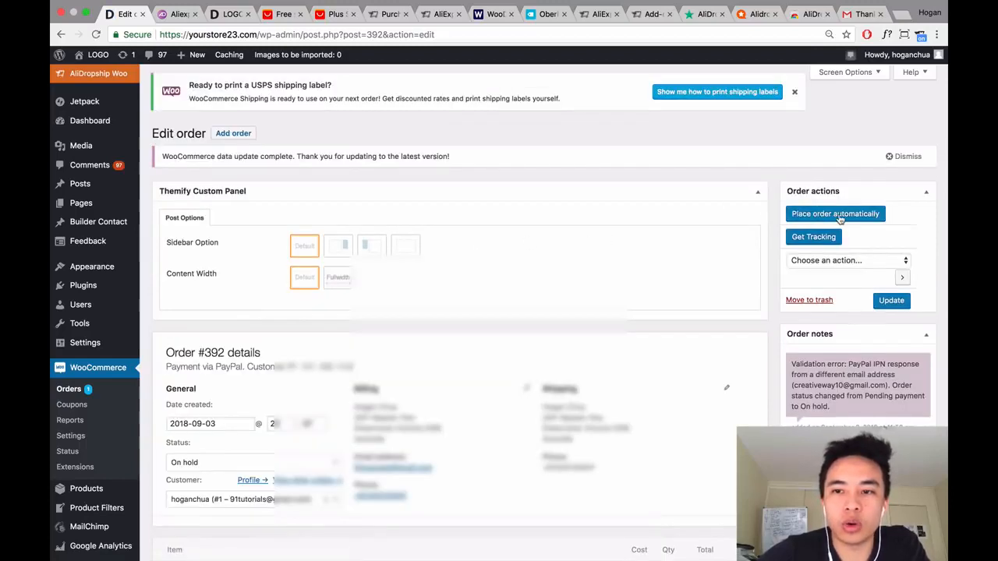
Have the plugin place the order automatically on AliExpress and continue from the shopping cart to the shipping address form.
{"action": "left_click", "coordinate": [840, 219]}
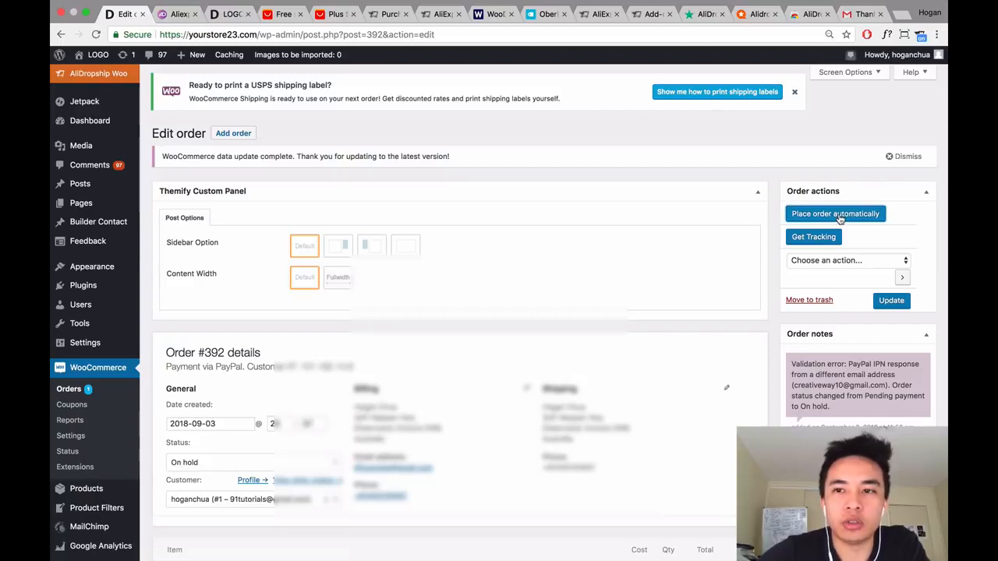
{"action": "left_click", "coordinate": [840, 219]}
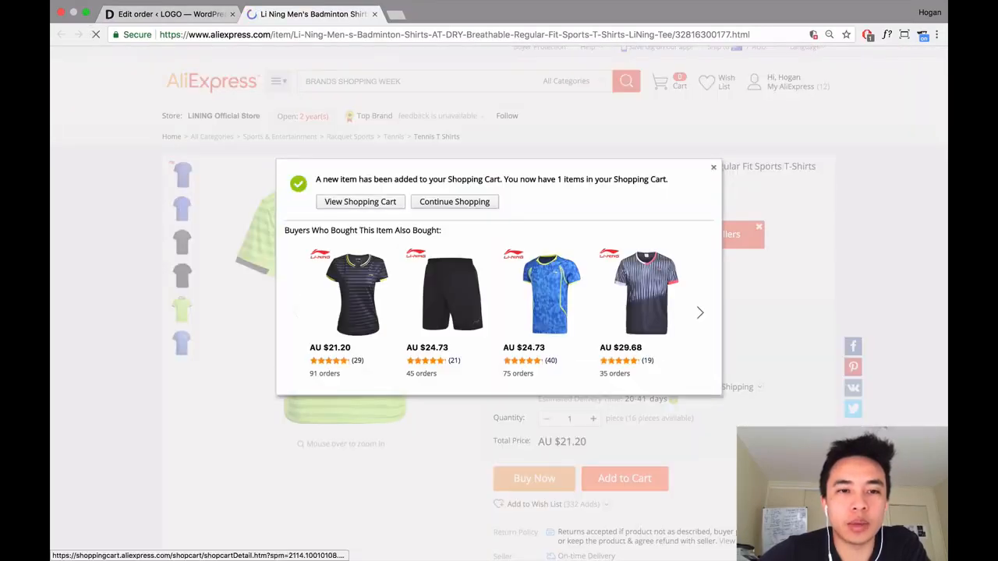
{"action": "scroll", "coordinate": [499, 312], "scroll_direction": "down", "scroll_amount": 1}
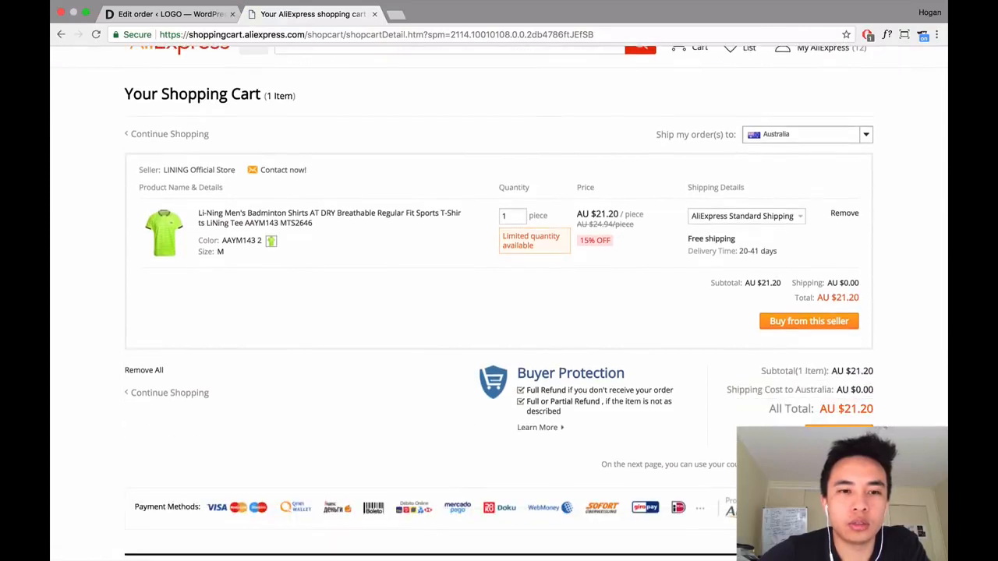
{"action": "left_click", "coordinate": [809, 374]}
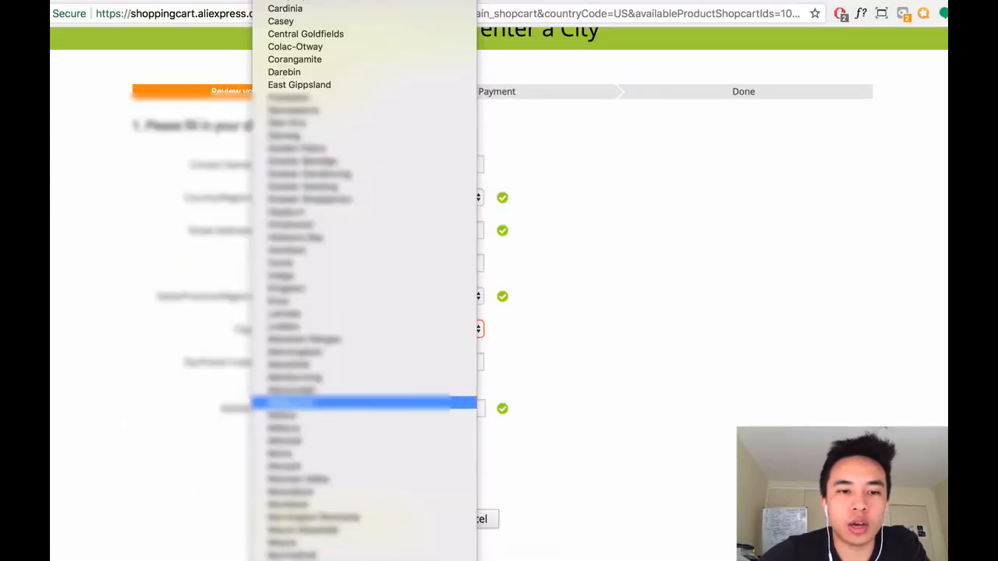
Complete the AliExpress shipping address by choosing the customer's city and correcting the mobile number.
{"action": "left_click", "coordinate": [300, 403]}
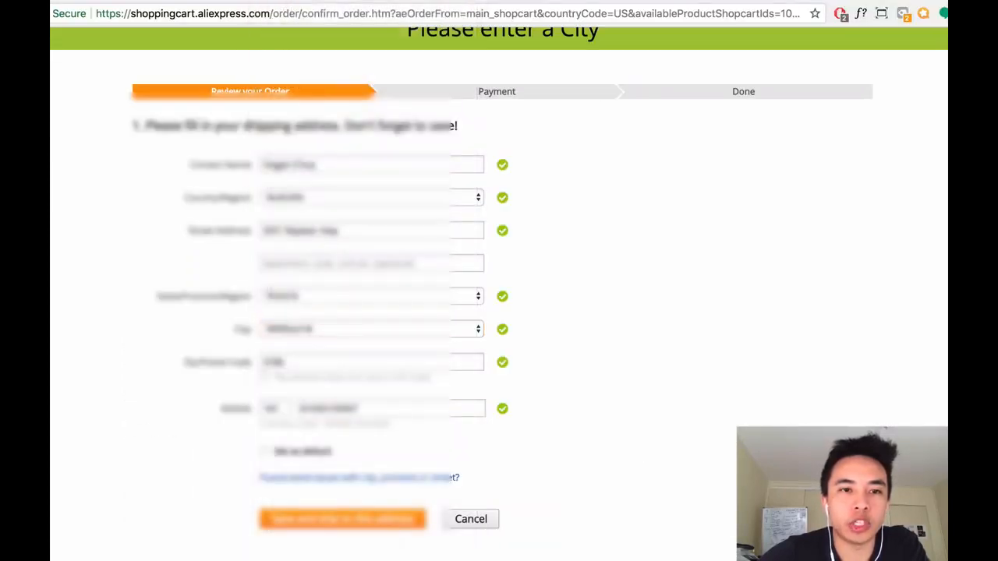
{"action": "left_click_drag", "start_coordinate": [299, 409], "coordinate": [311, 408]}
{"action": "key", "text": "BackSpace"}
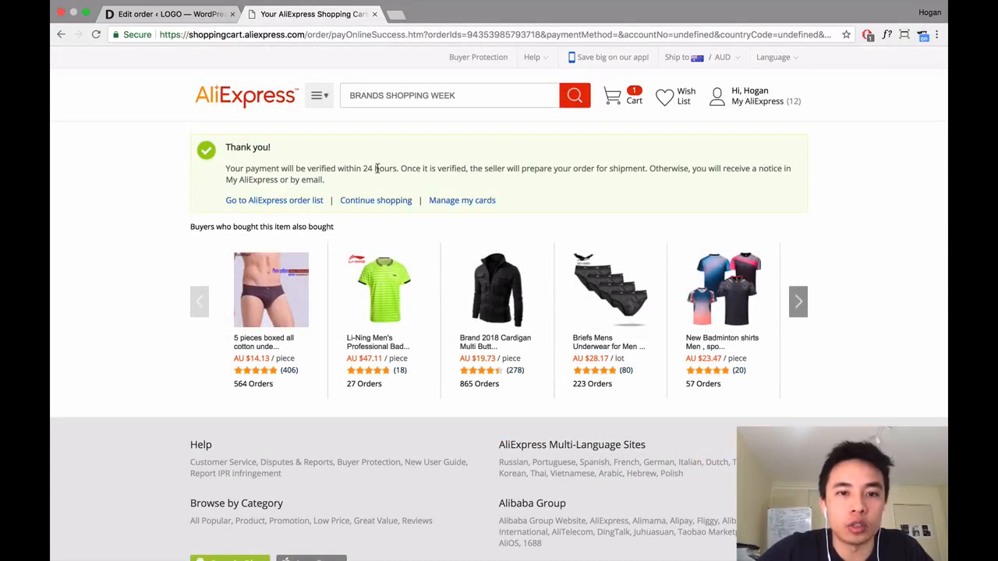
Return to the WooCommerce order, set its status to Processing, and update it.
{"action": "left_click", "coordinate": [182, 16]}
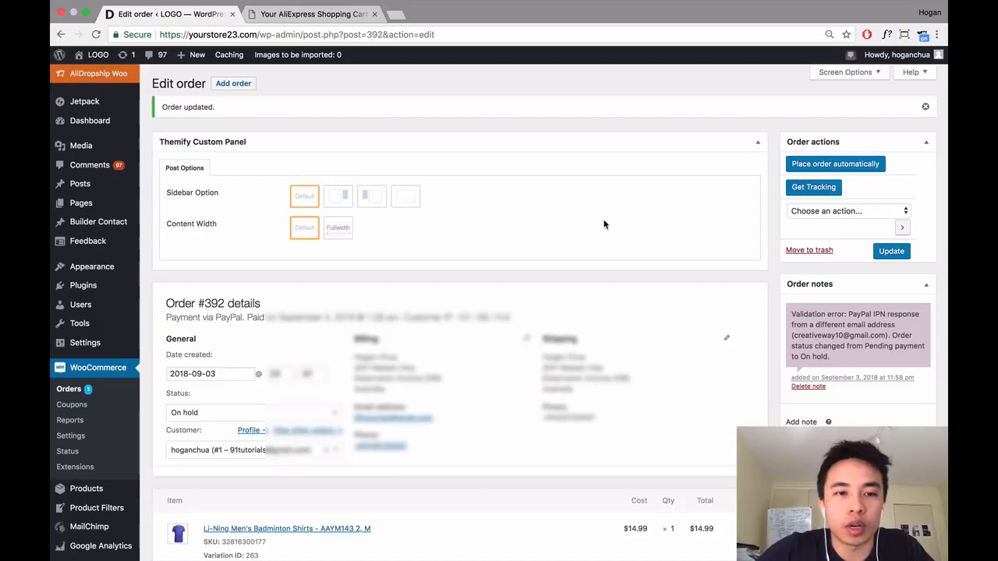
{"action": "left_click", "coordinate": [238, 412]}
{"action": "left_click", "coordinate": [221, 452]}
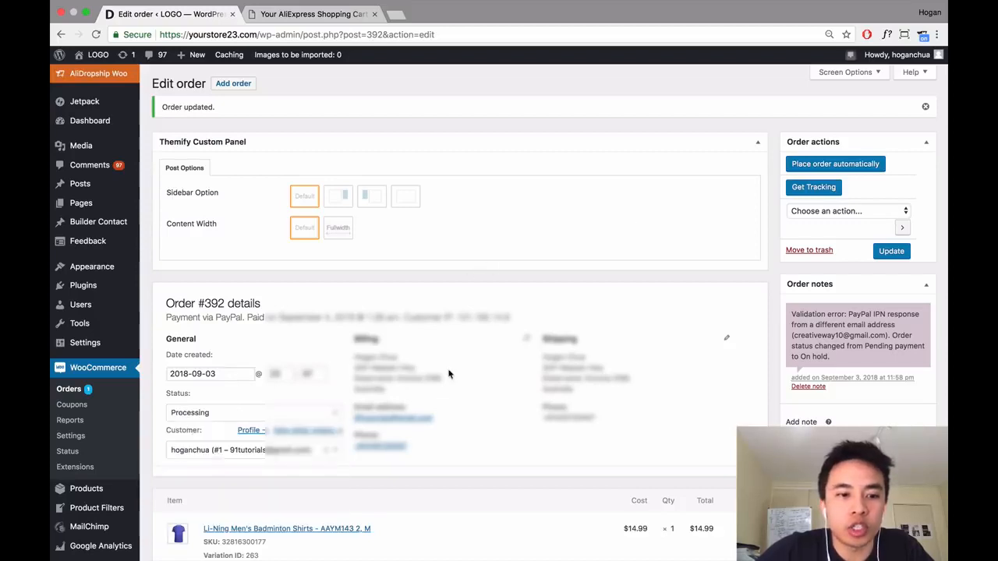
{"action": "left_click", "coordinate": [891, 251]}
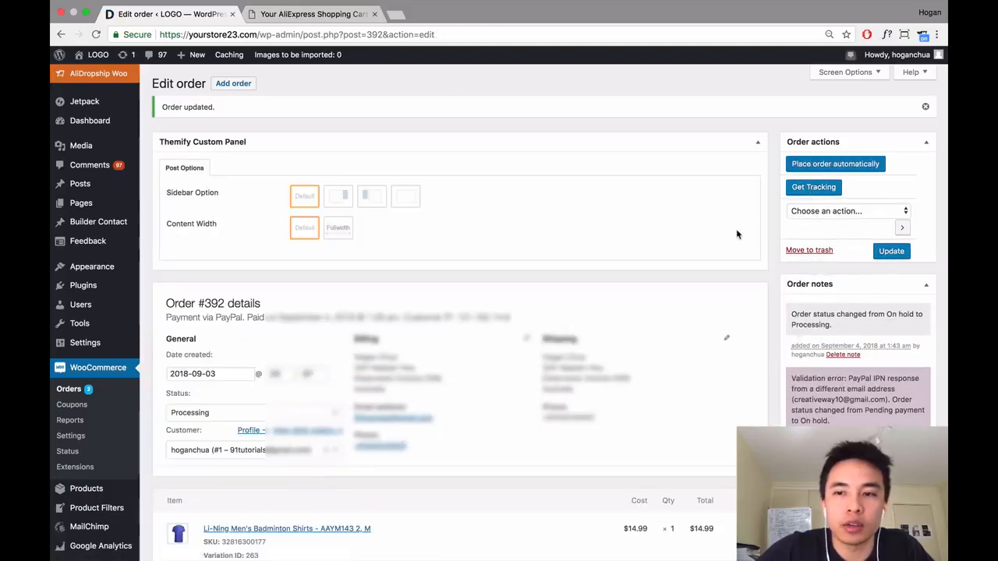
Open the Jun 3, 2018 order from the orders list and examine its AliExpress order and tracking details.
{"action": "left_click", "coordinate": [71, 389]}
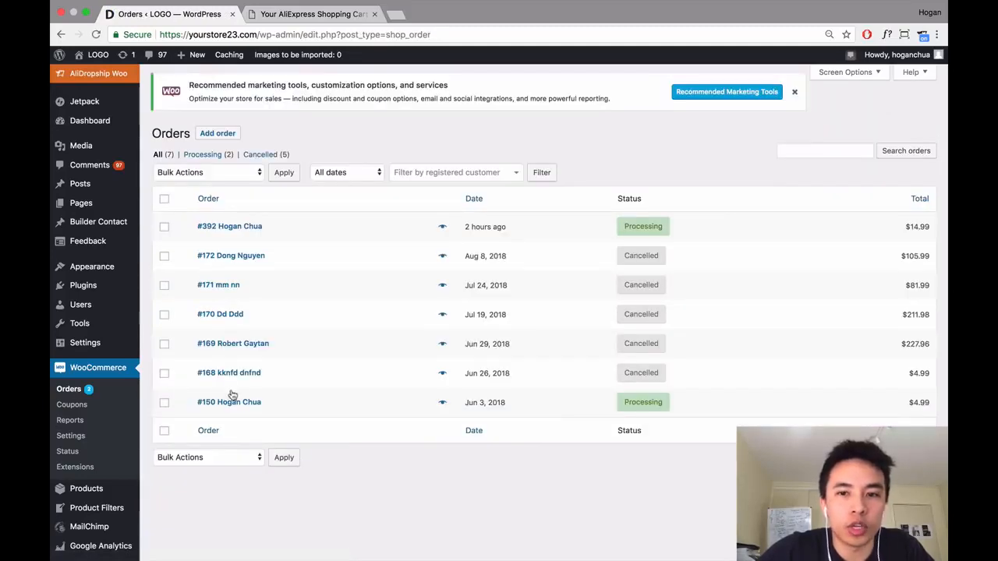
{"action": "left_click", "coordinate": [244, 405]}
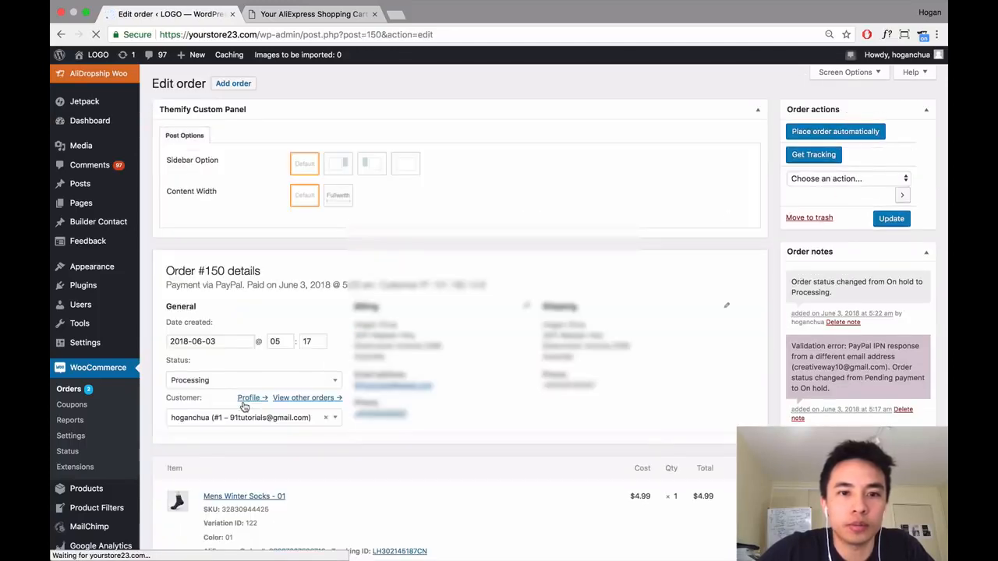
{"action": "scroll", "coordinate": [244, 407], "scroll_direction": "down", "scroll_amount": 3}
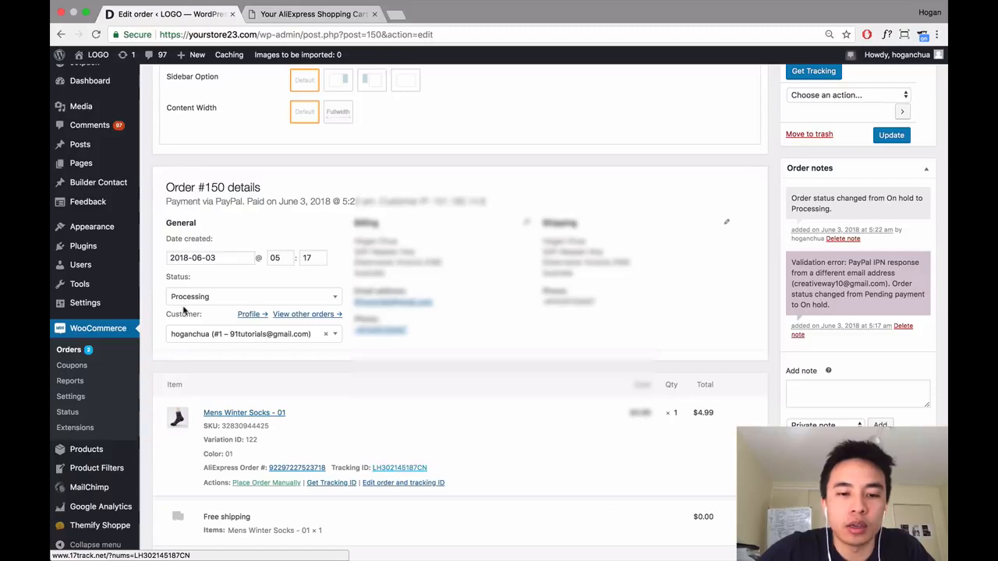
Open the AliDropship Woo order tracking list and find the Mens Winter Socks order from 03 Jun 2018.
{"action": "scroll", "coordinate": [113, 219], "scroll_direction": "up", "scroll_amount": 3}
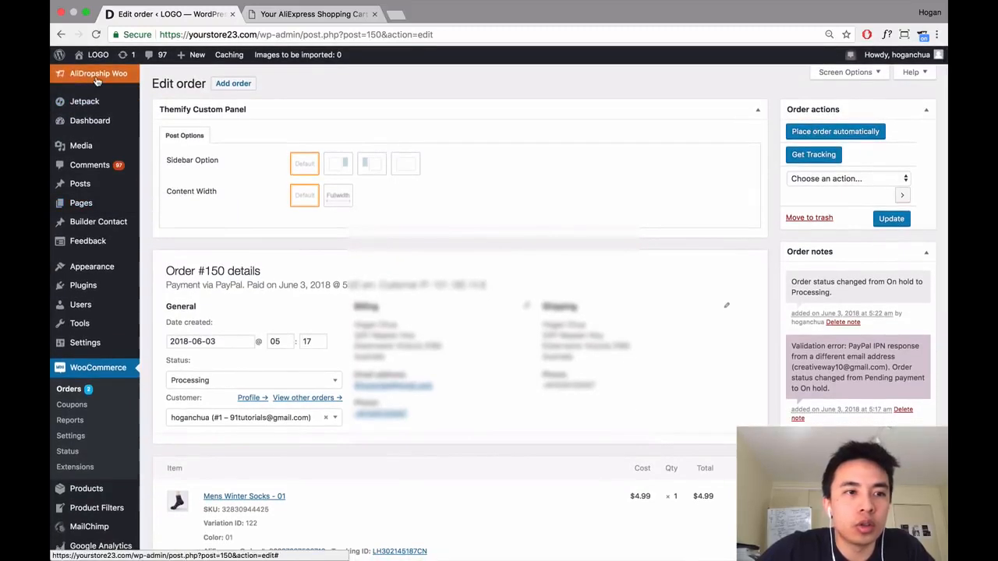
{"action": "left_click", "coordinate": [97, 81]}
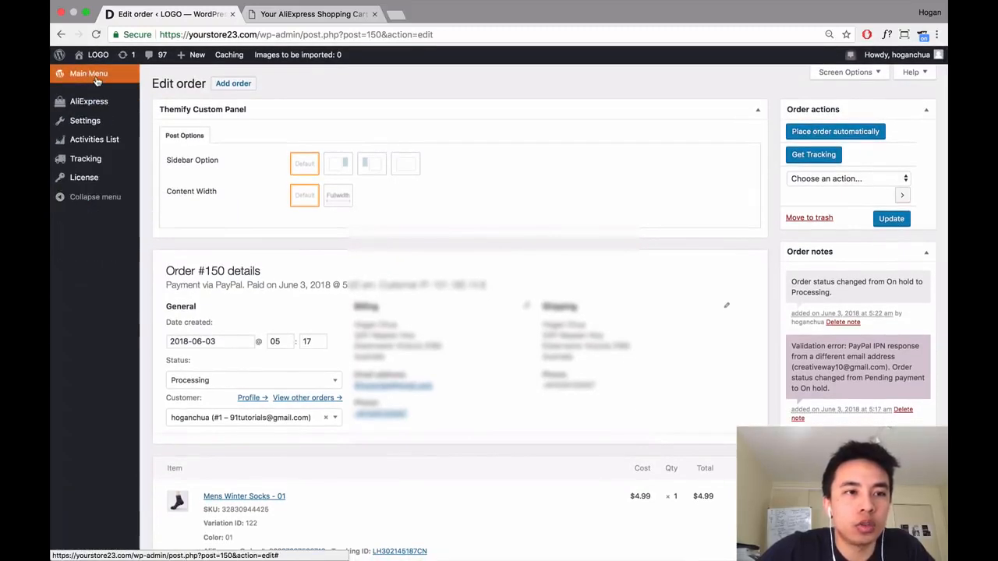
{"action": "mouse_move", "coordinate": [88, 105]}
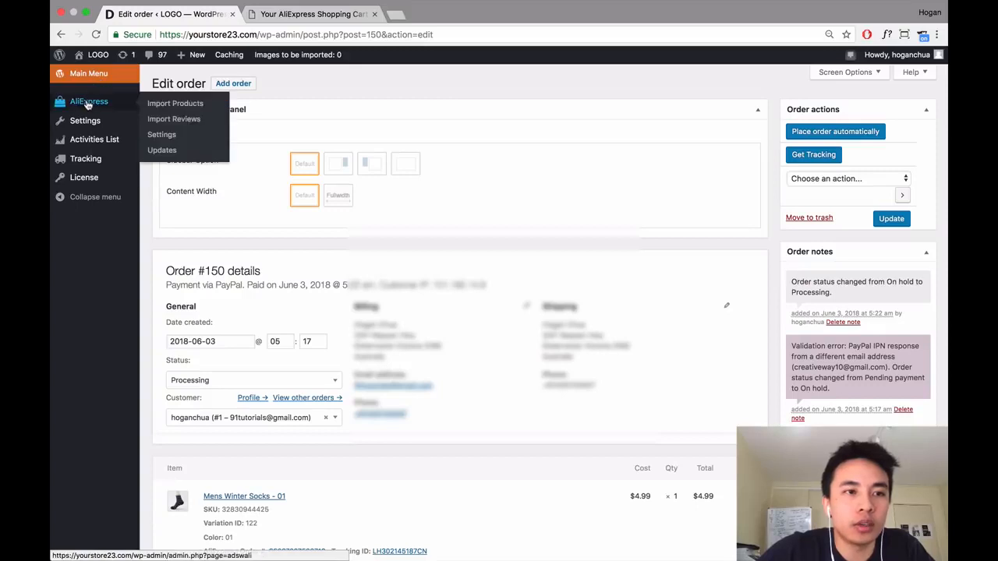
{"action": "left_click", "coordinate": [82, 160]}
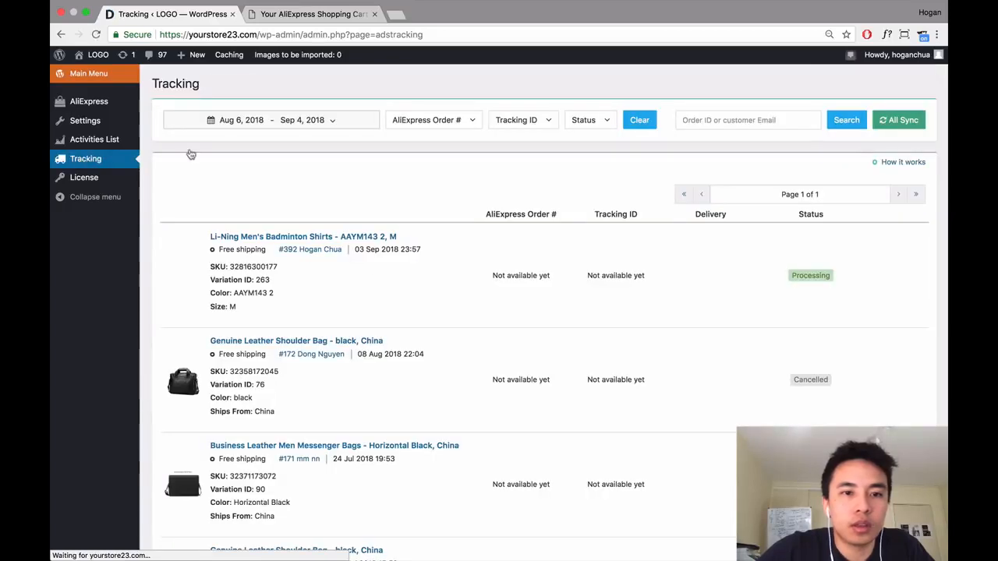
{"action": "scroll", "coordinate": [397, 297], "scroll_direction": "down", "scroll_amount": 6}
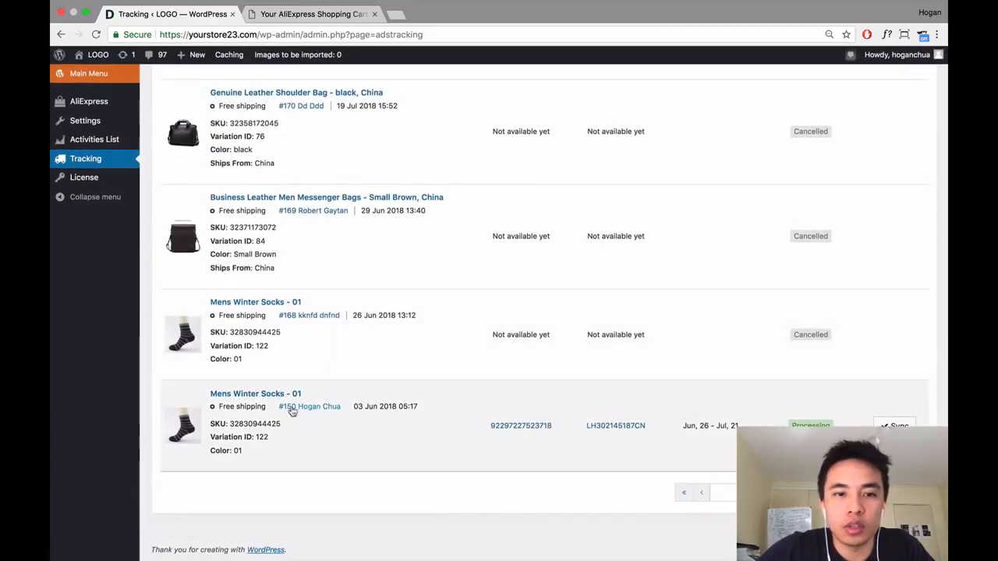
Check the 03 Jun 2018 socks shipment's delivery status on 17TRACK through its tracking ID and return to the tracking list.
{"action": "left_click", "coordinate": [610, 426]}
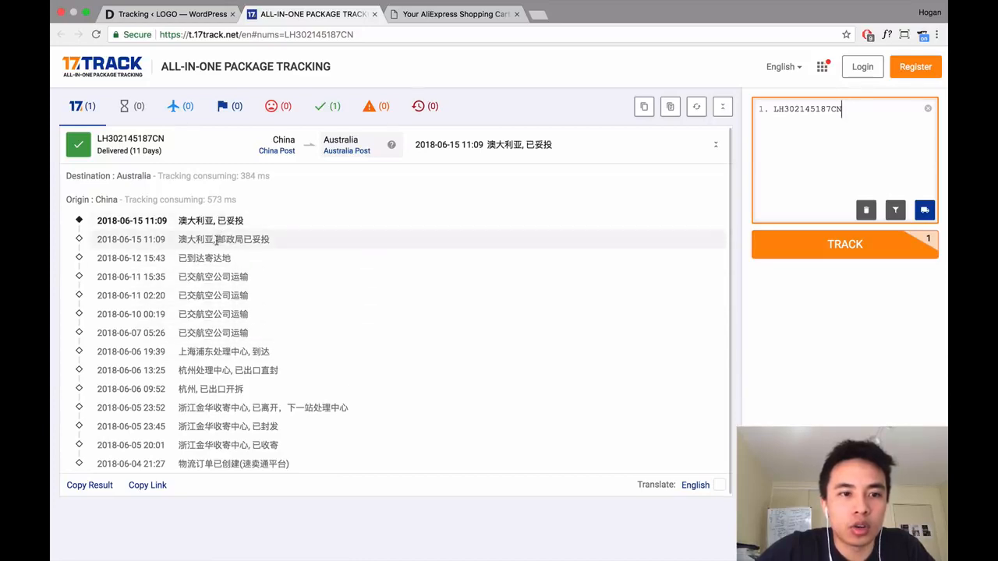
{"action": "left_click_drag", "start_coordinate": [161, 152], "coordinate": [97, 152]}
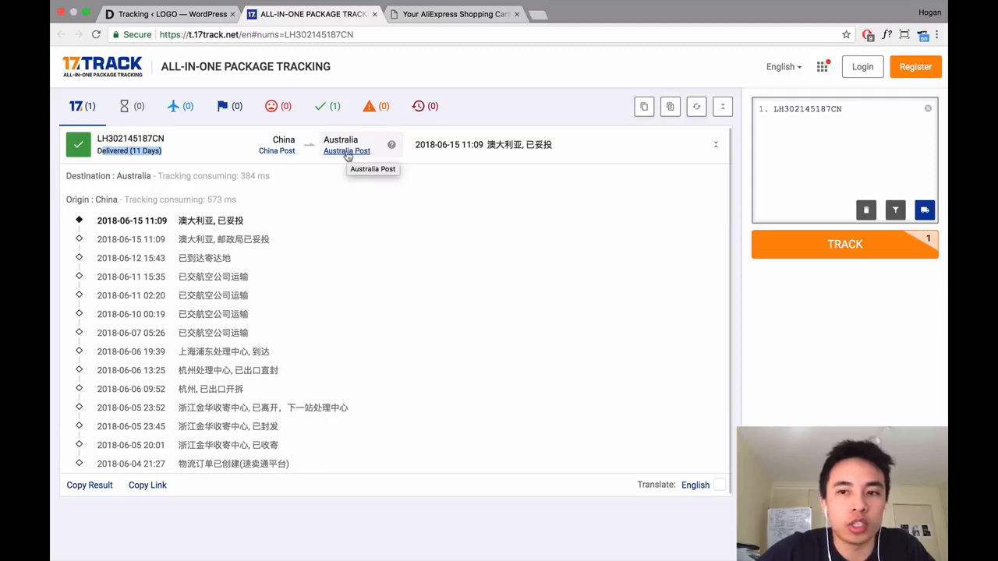
{"action": "left_click", "coordinate": [206, 16]}
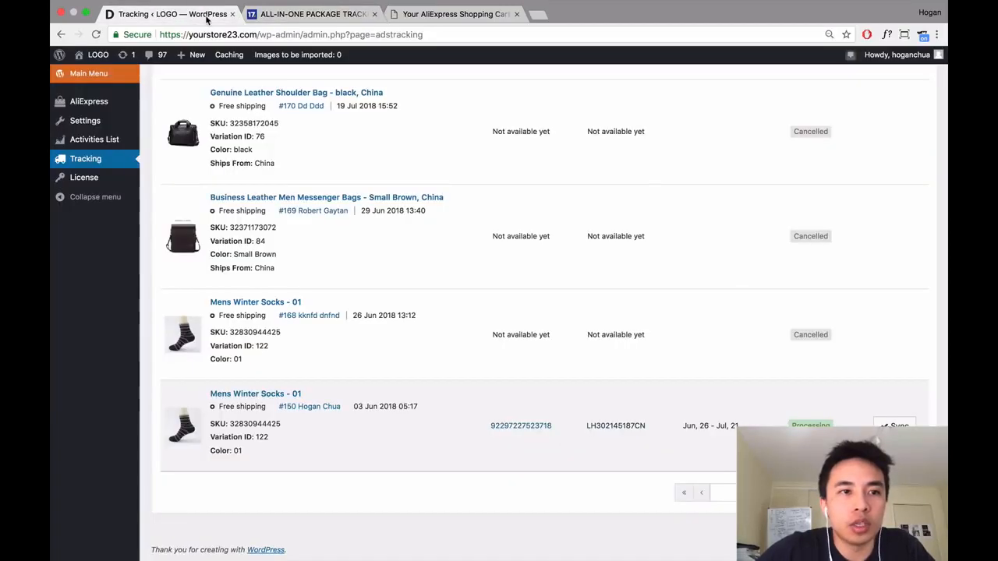